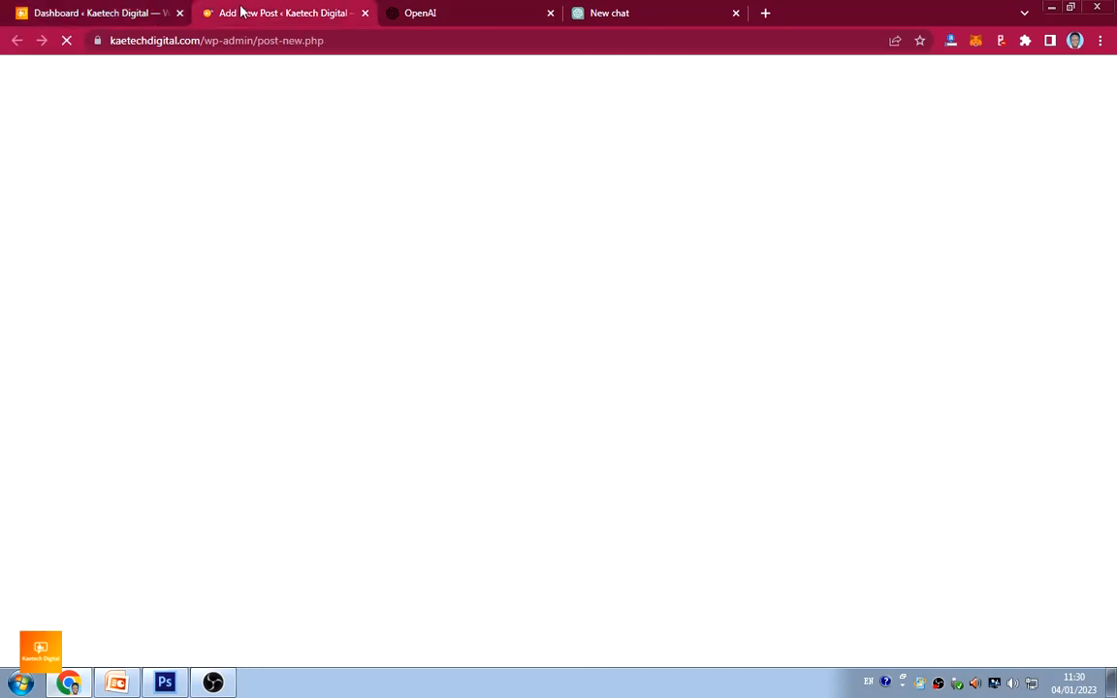
# Switch to PowerPoint, view the HOW TO BECOME A YOUTUBER slide, and return to the WordPress post in Chrome
pyautogui.click(118, 685)
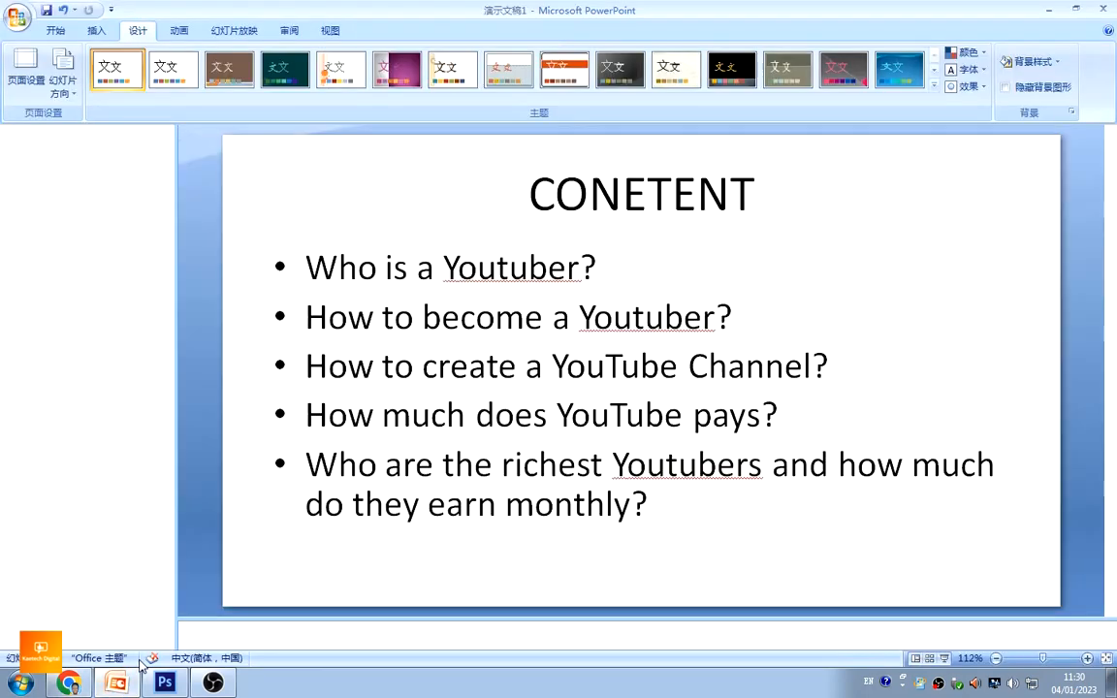
pyautogui.click(115, 267)
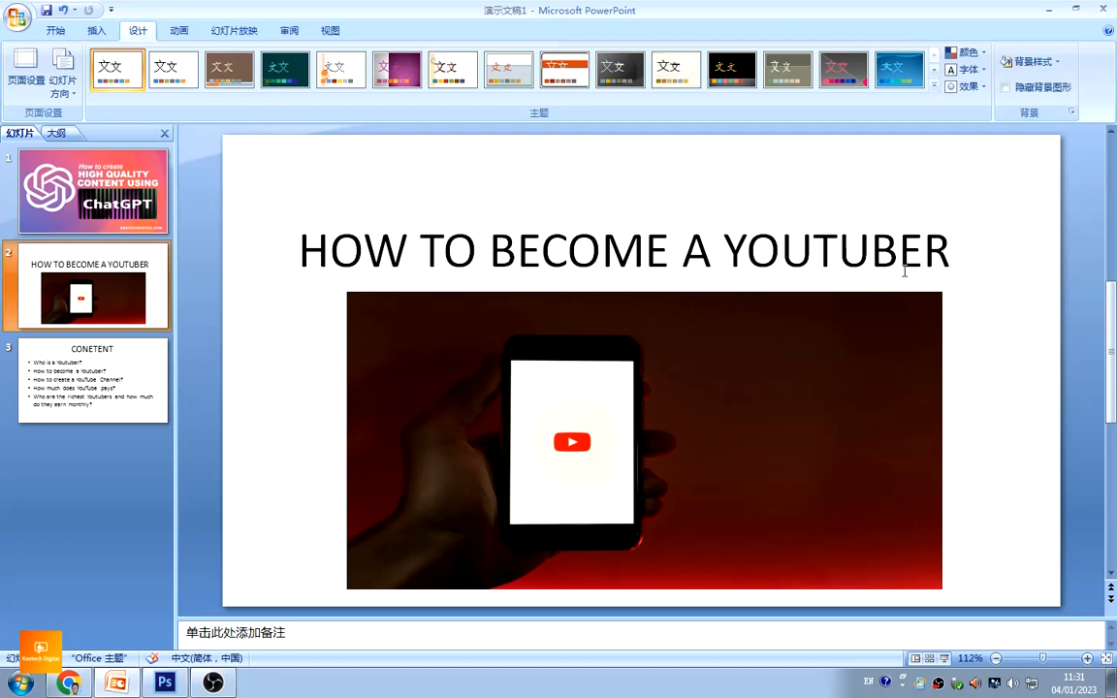
pyautogui.click(68, 684)
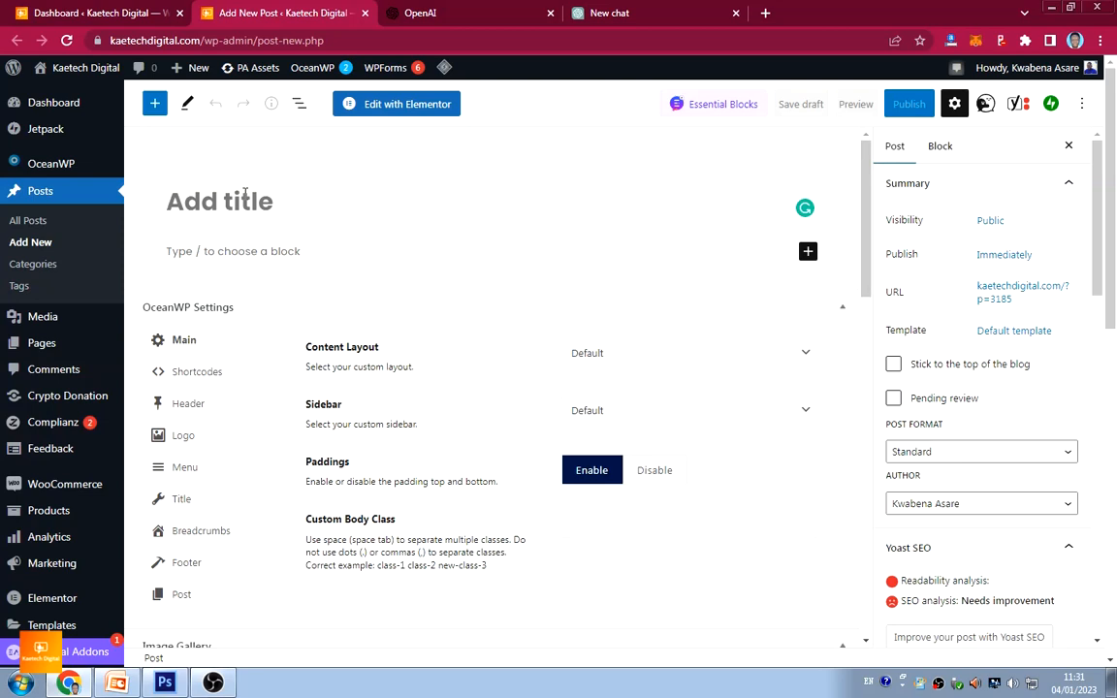
# Title the new post "How to become a Youtuber in 2023"
pyautogui.click(245, 192)
pyautogui.write('How')
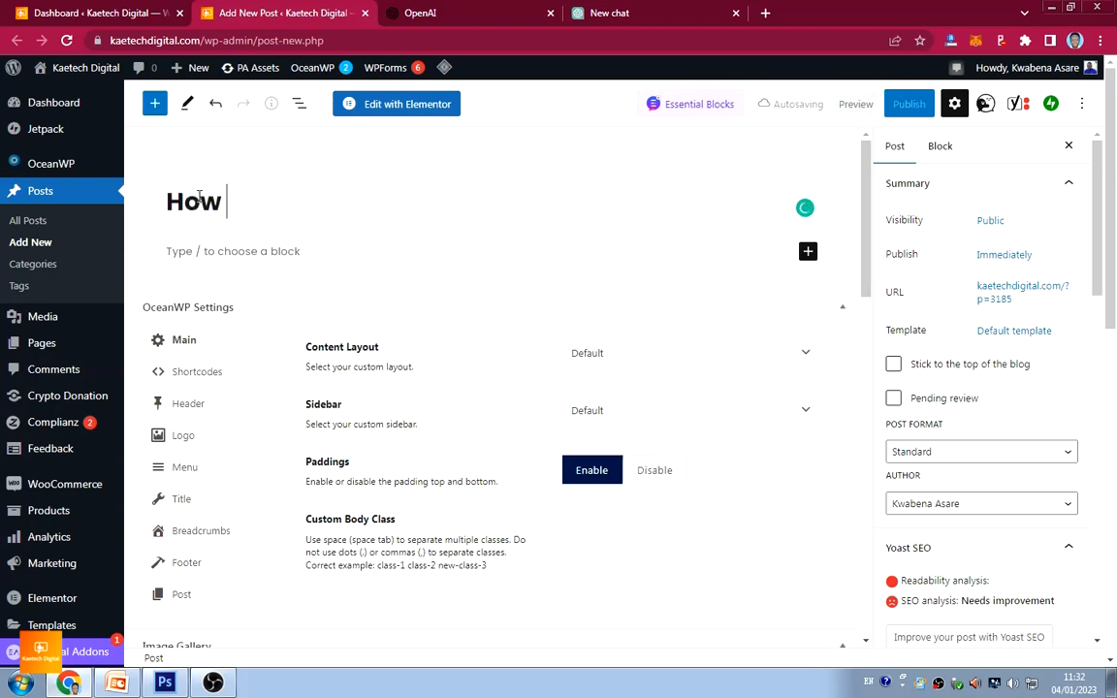
pyautogui.write(' to become a')
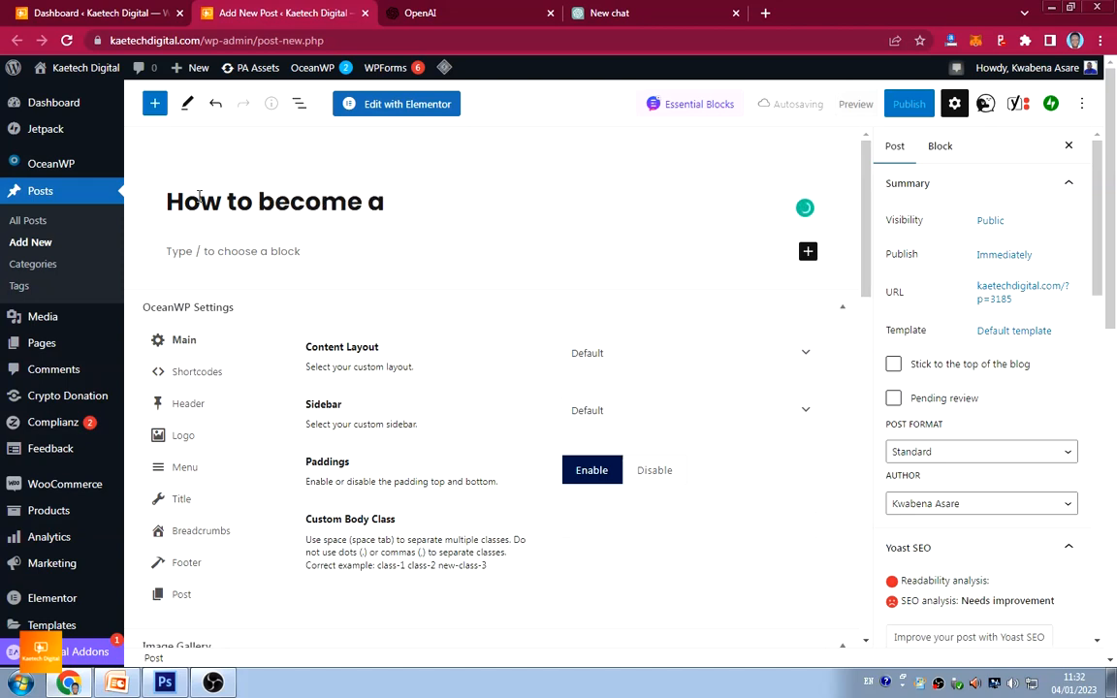
pyautogui.write(' Youtuber')
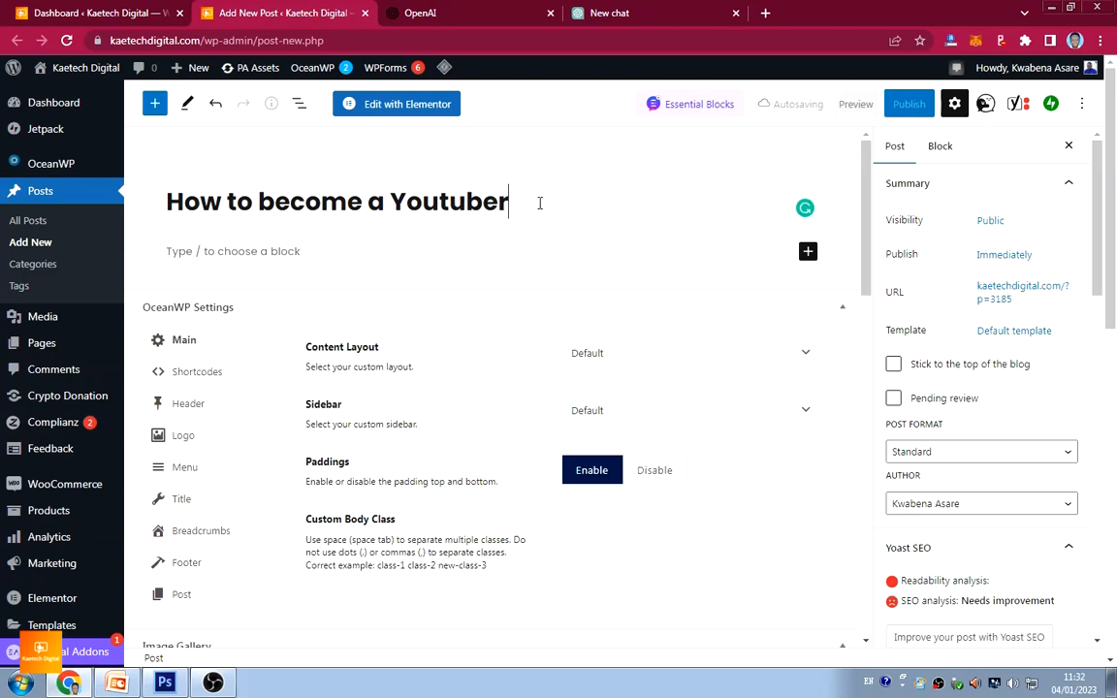
pyautogui.write('in 2023')
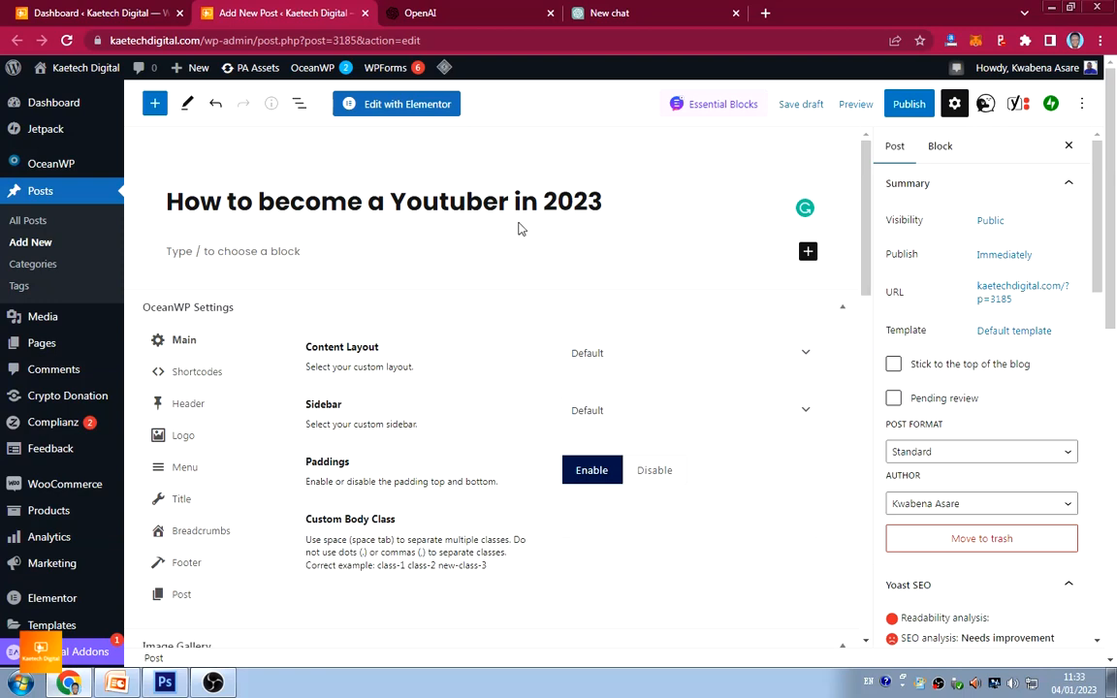
# Bring up the new ChatGPT chat and copy the question "Who is a Youtuber?" from the CONETENT slide in PowerPoint
pyautogui.click(420, 13)
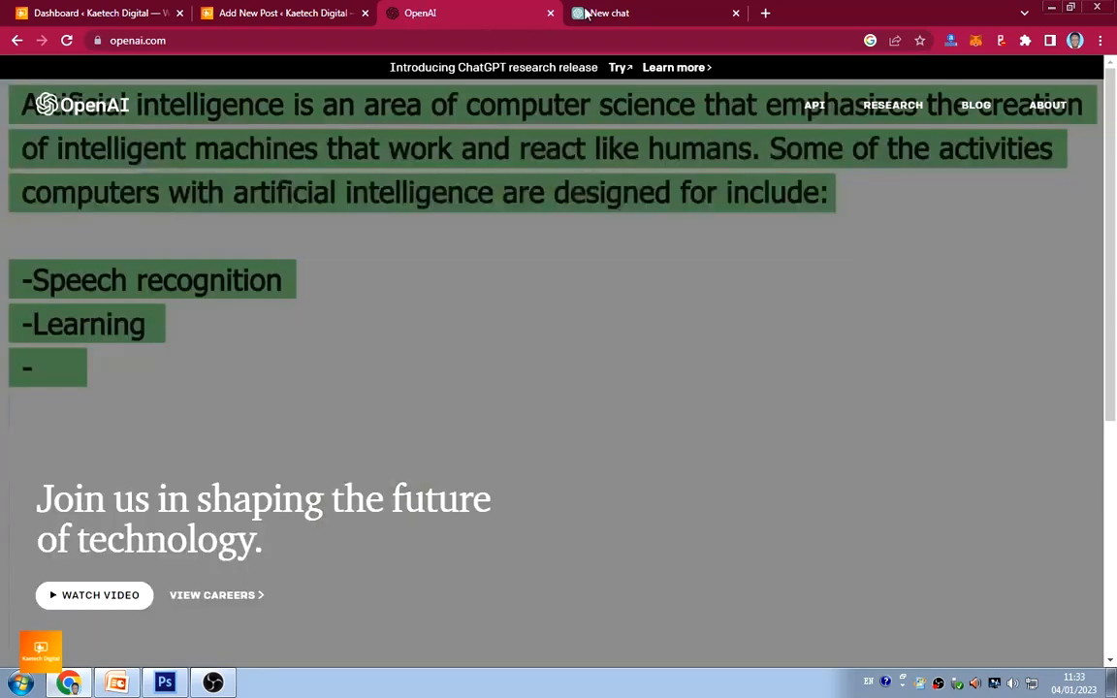
pyautogui.click(585, 13)
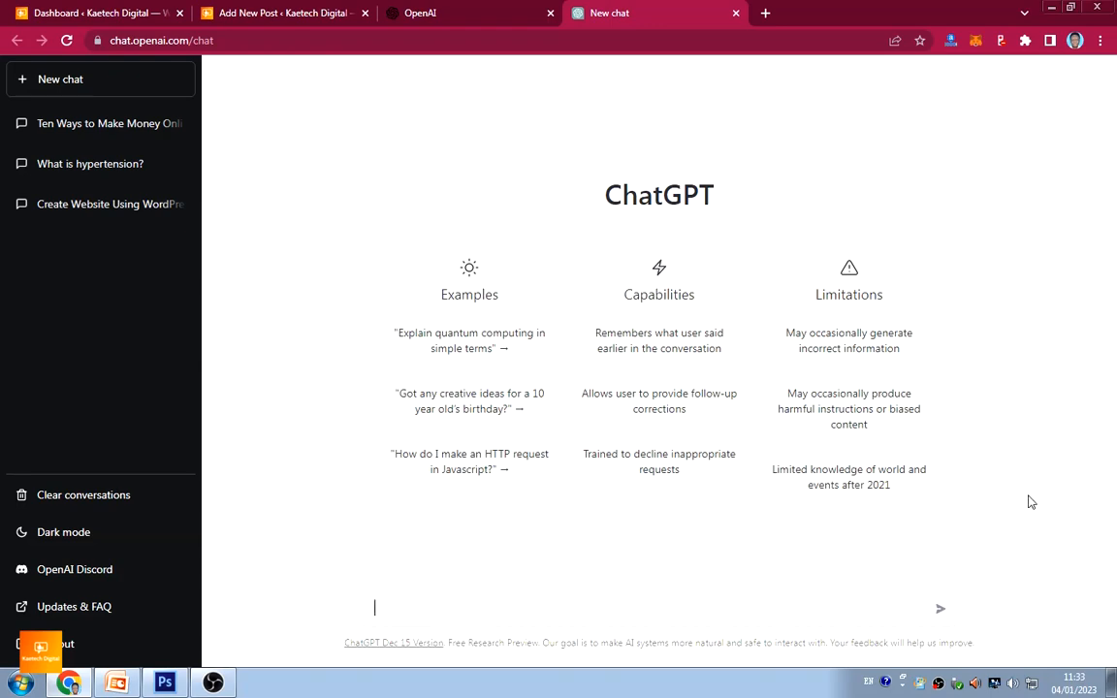
pyautogui.click(116, 683)
pyautogui.click(166, 339)
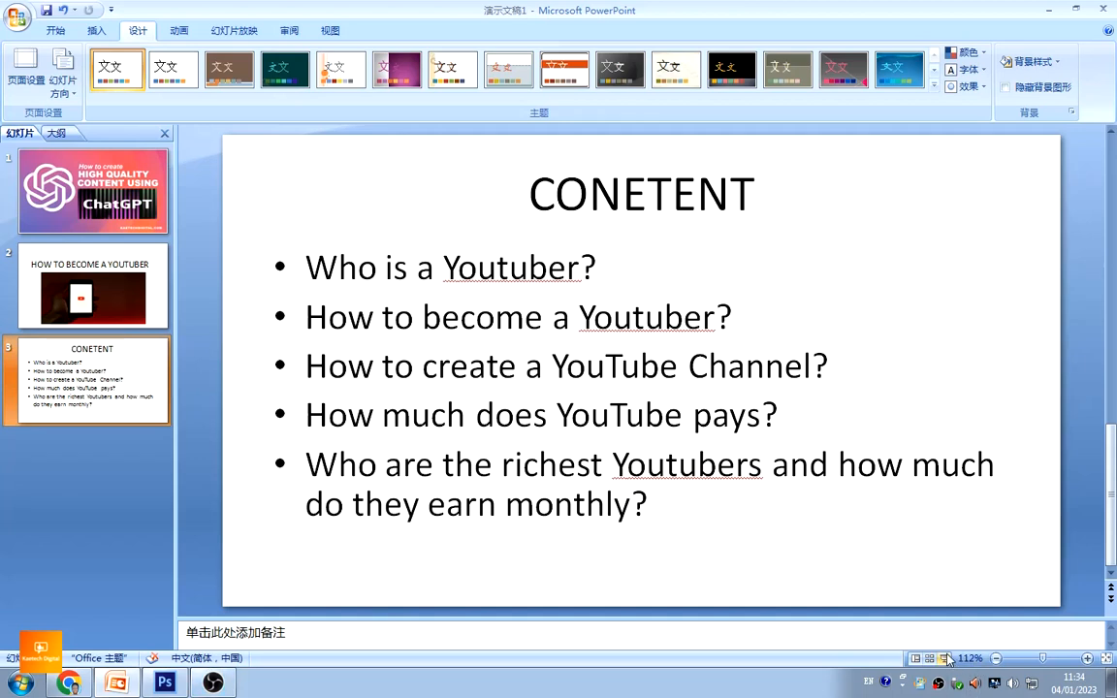
pyautogui.hotkey('shift', 'F5')
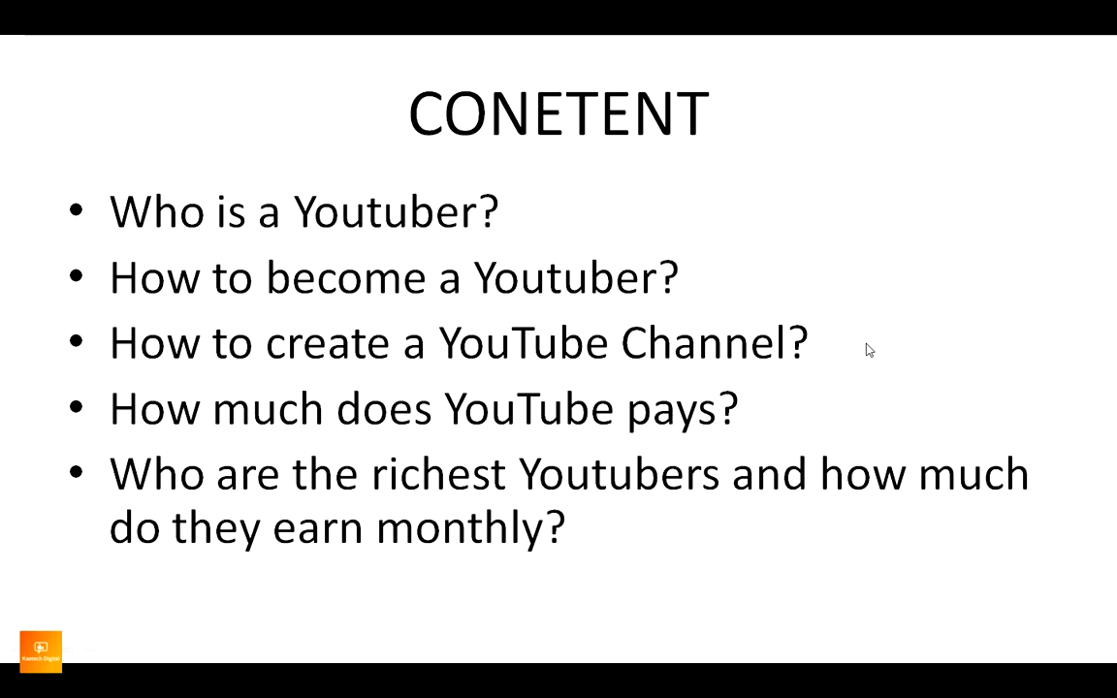
pyautogui.press('Escape')
pyautogui.moveTo(588, 260); pyautogui.dragTo(308, 262)
pyautogui.hotkey('ctrl', 'c')
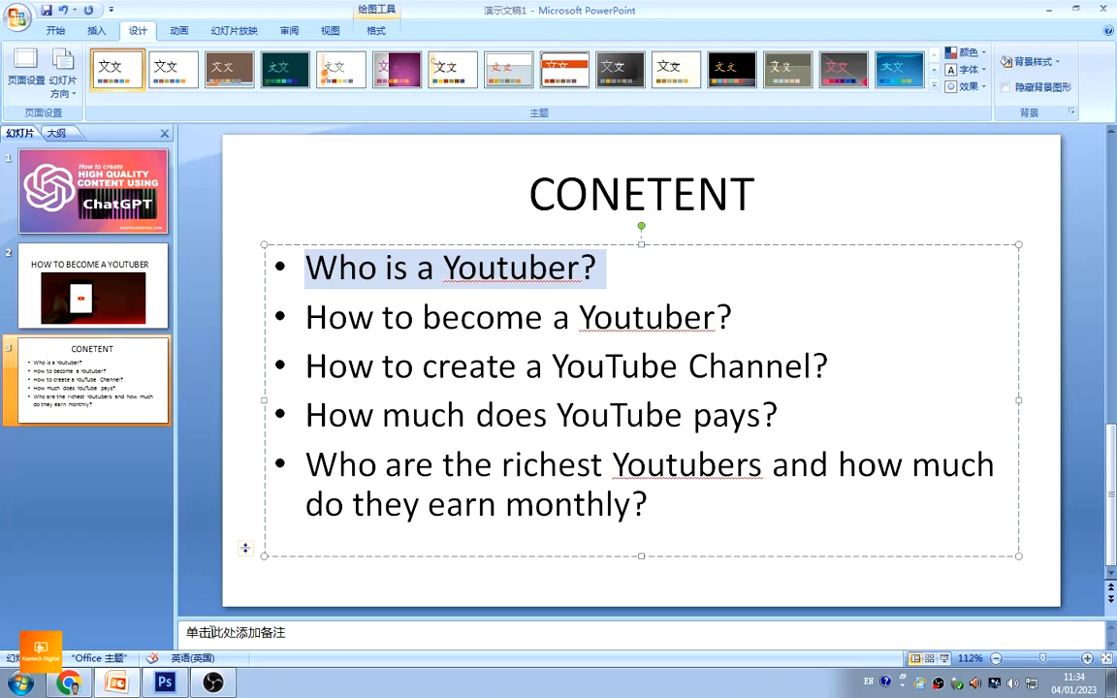
# Return to ChatGPT in Chrome and submit the copied question "Who is a Youtuber?" as a prompt
pyautogui.click(67, 684)
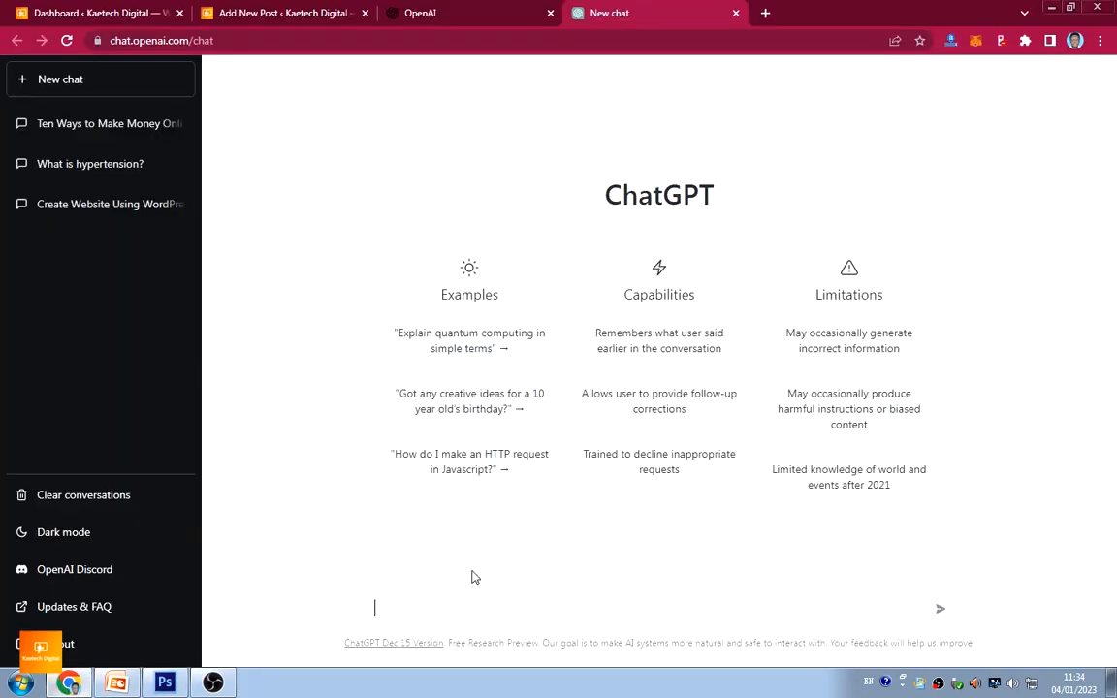
pyautogui.click(432, 606)
pyautogui.hotkey('ctrl', 'v')
pyautogui.press('BackSpace')
pyautogui.click(943, 613)
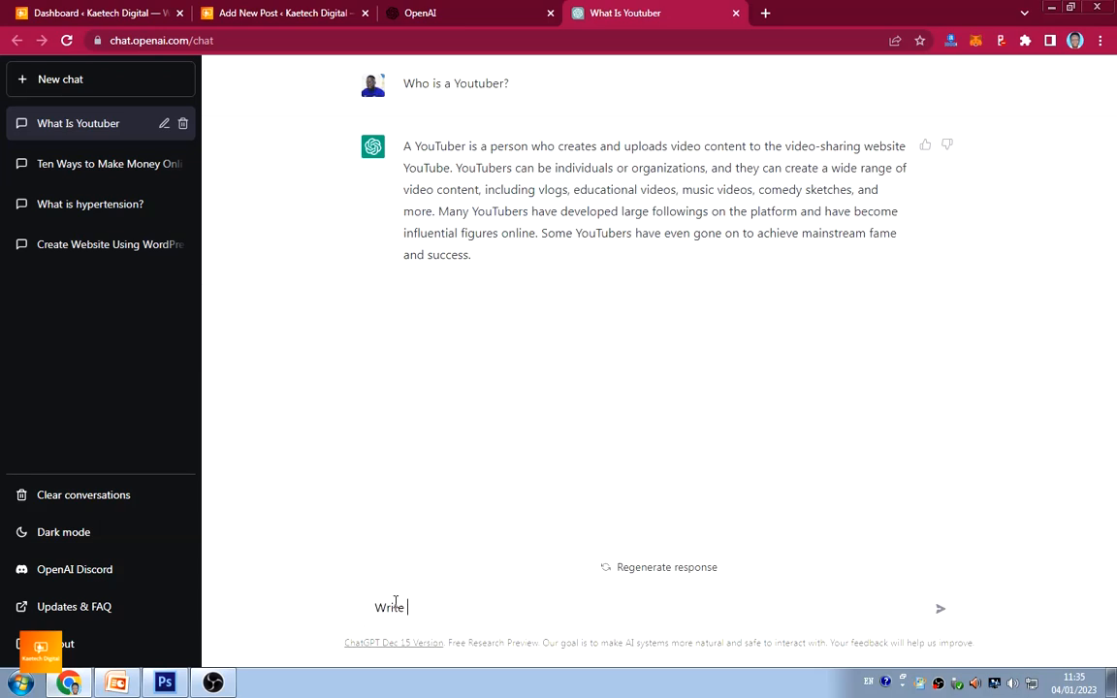
# Submit the follow-up prompt: Write 1000 words on the topic "Who is a Youtuber?"
pyautogui.write('1000 words on the topic')
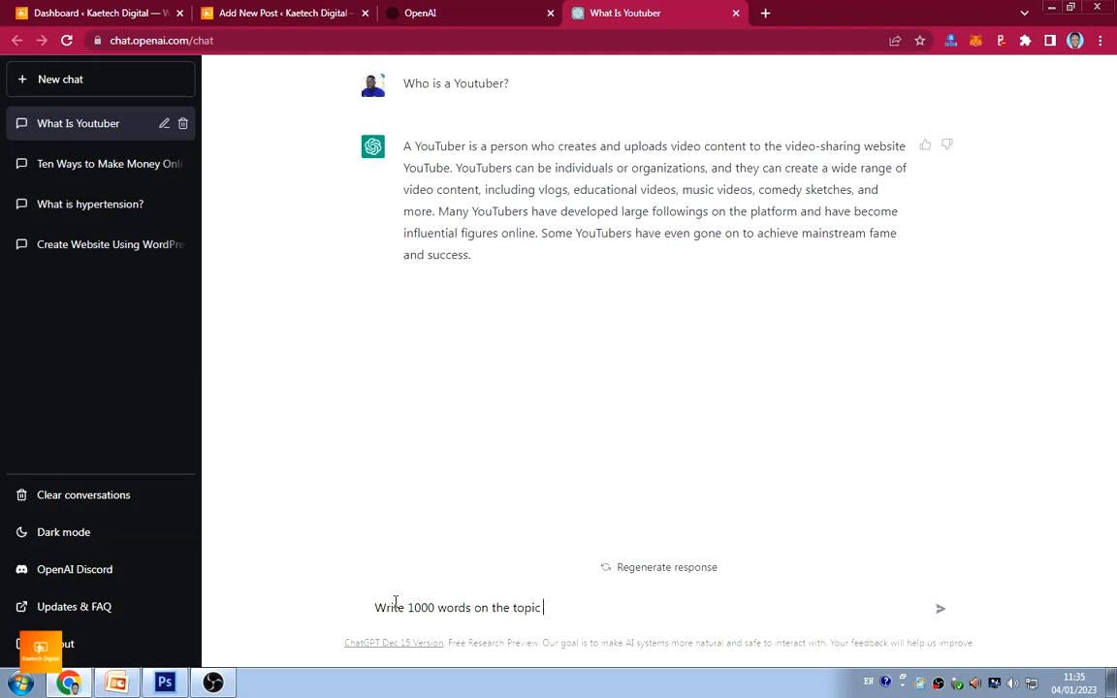
pyautogui.write(' @')
pyautogui.hotkey('ctrl', 'v')
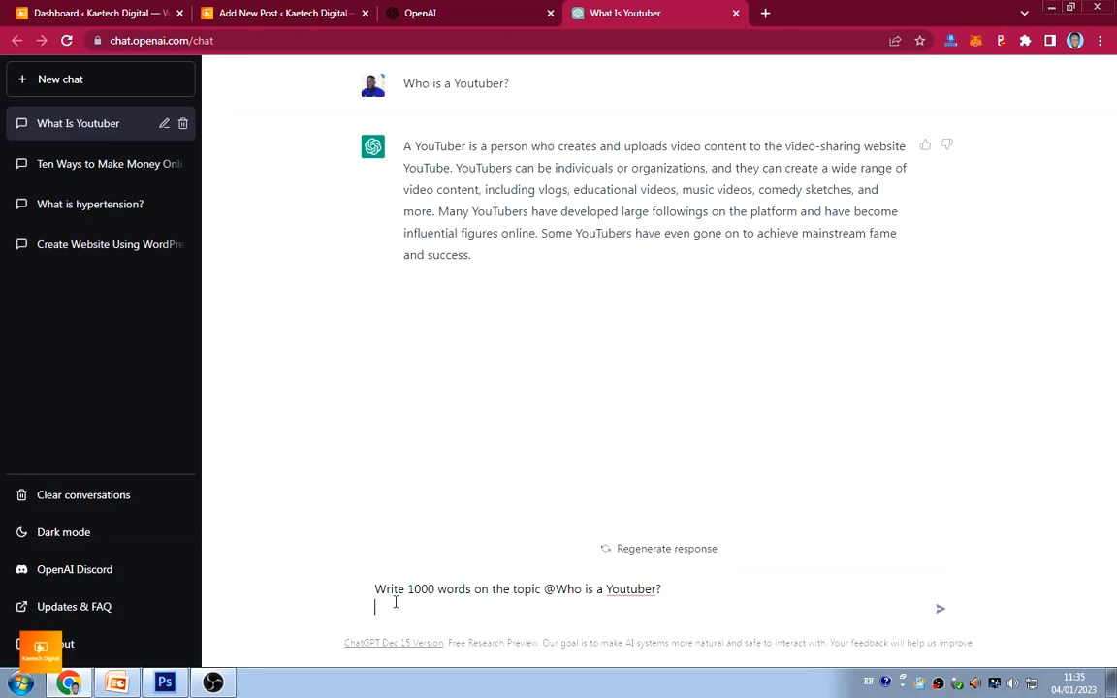
pyautogui.press('BackSpace')
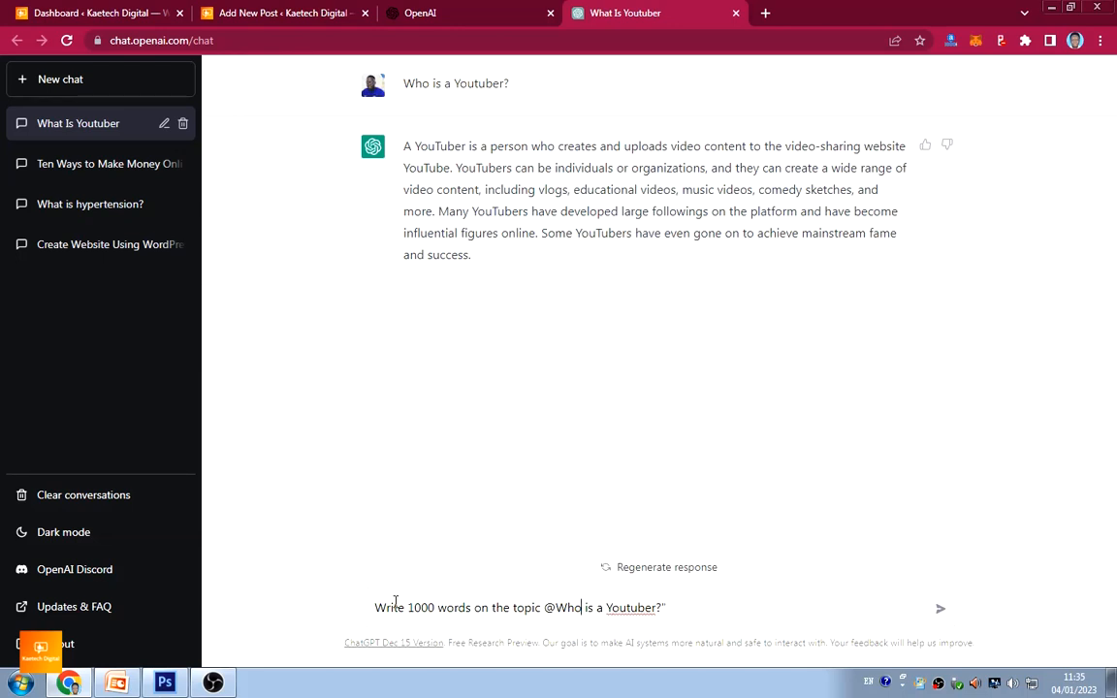
pyautogui.press('BackSpace')
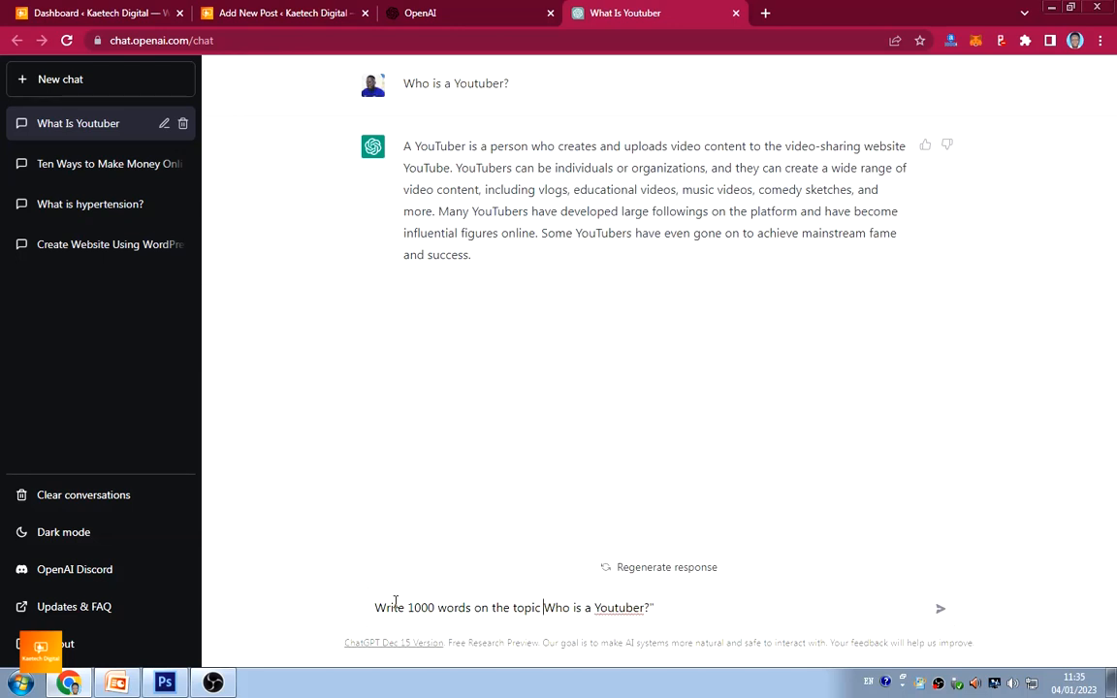
pyautogui.write('"')
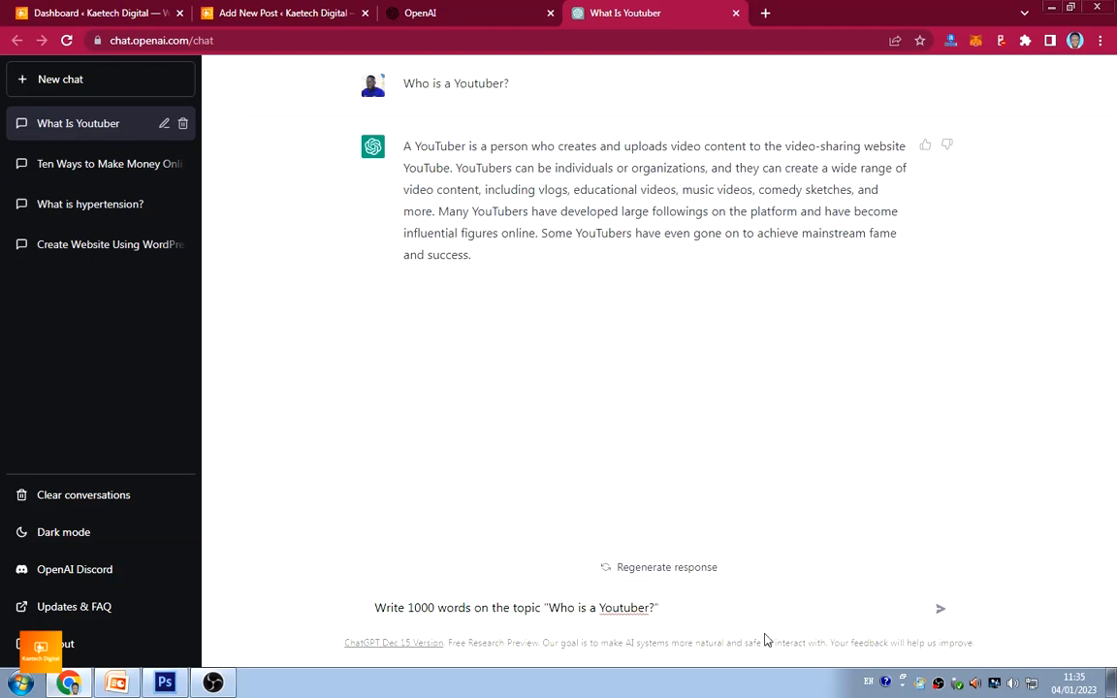
pyautogui.click(939, 609)
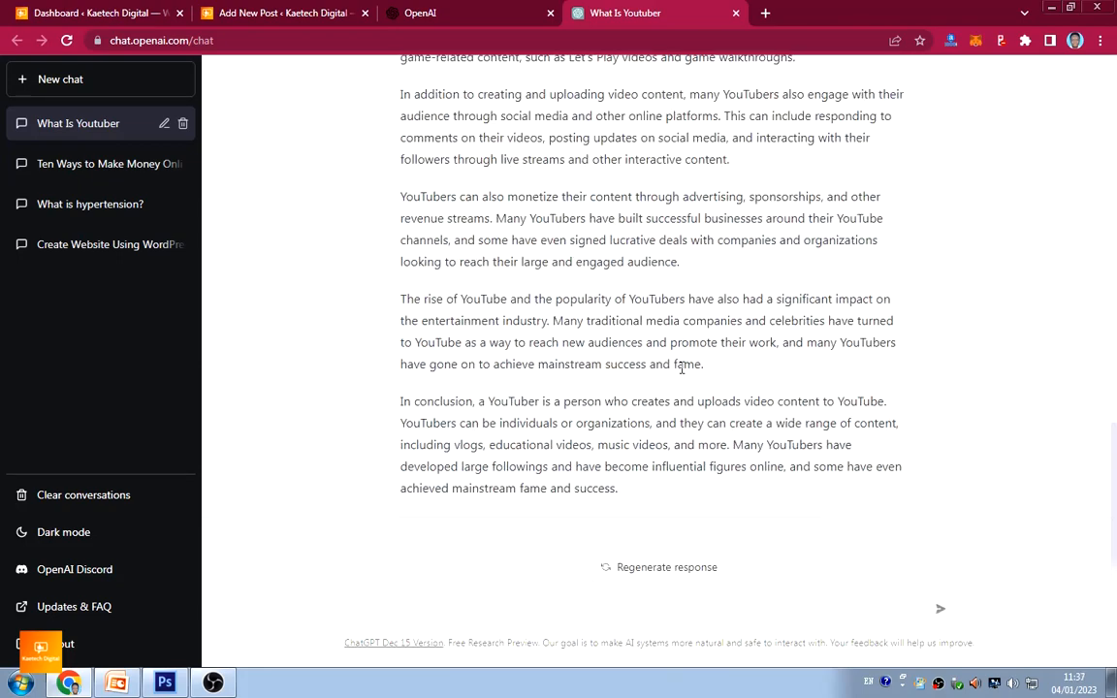
# Read through ChatGPT's long answer on who a Youtuber is, from its opening paragraph to its conclusion
pyautogui.scroll(3, 669, 367)
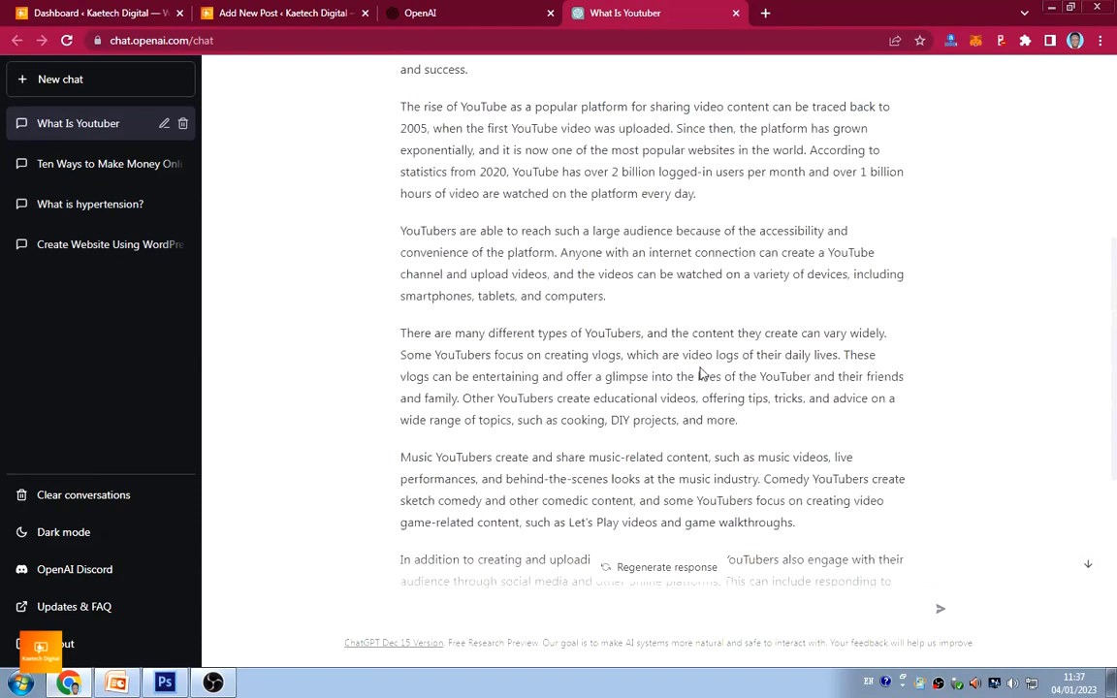
pyautogui.scroll(5, 700, 374)
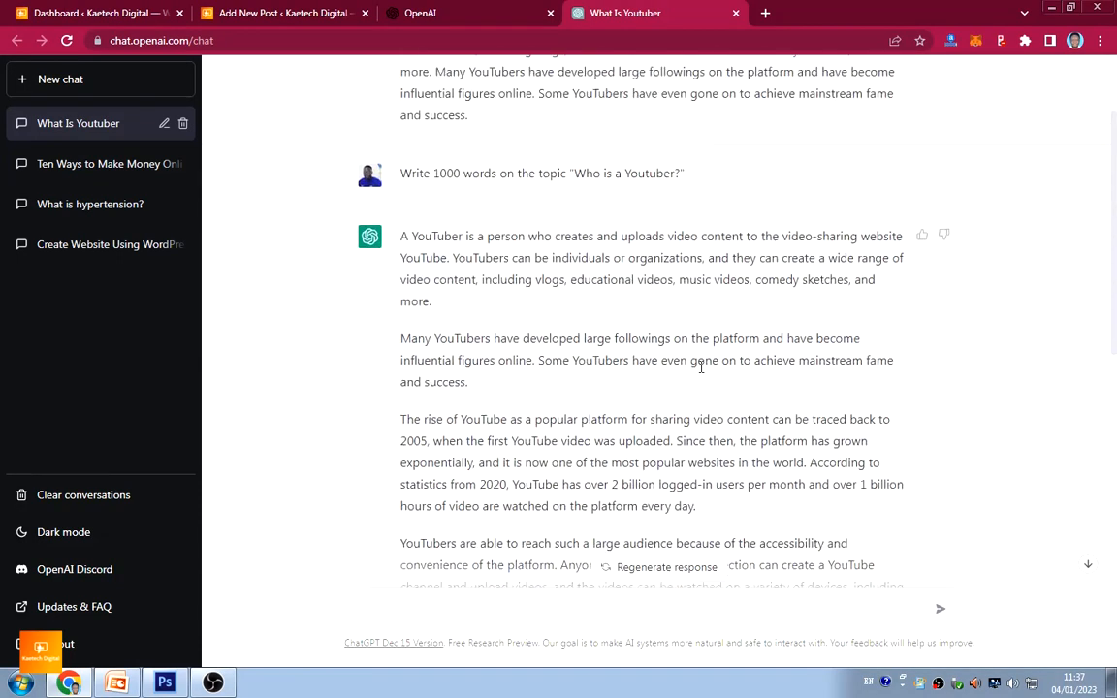
pyautogui.scroll(-2, 697, 358)
pyautogui.scroll(-1, 697, 358)
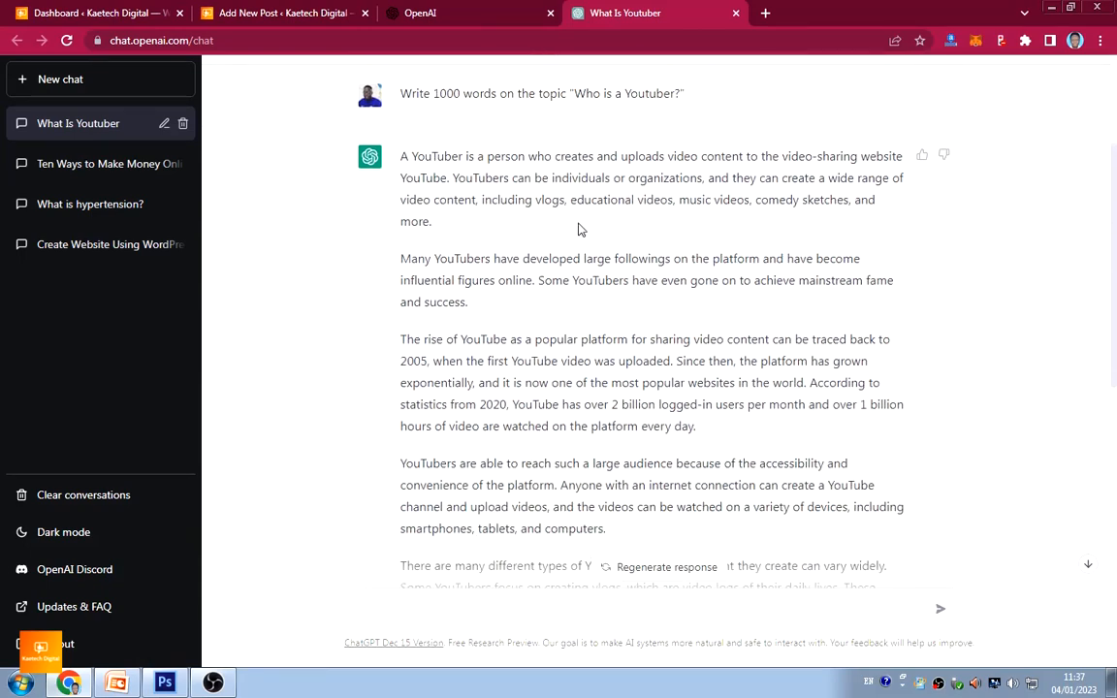
pyautogui.scroll(-5, 618, 243)
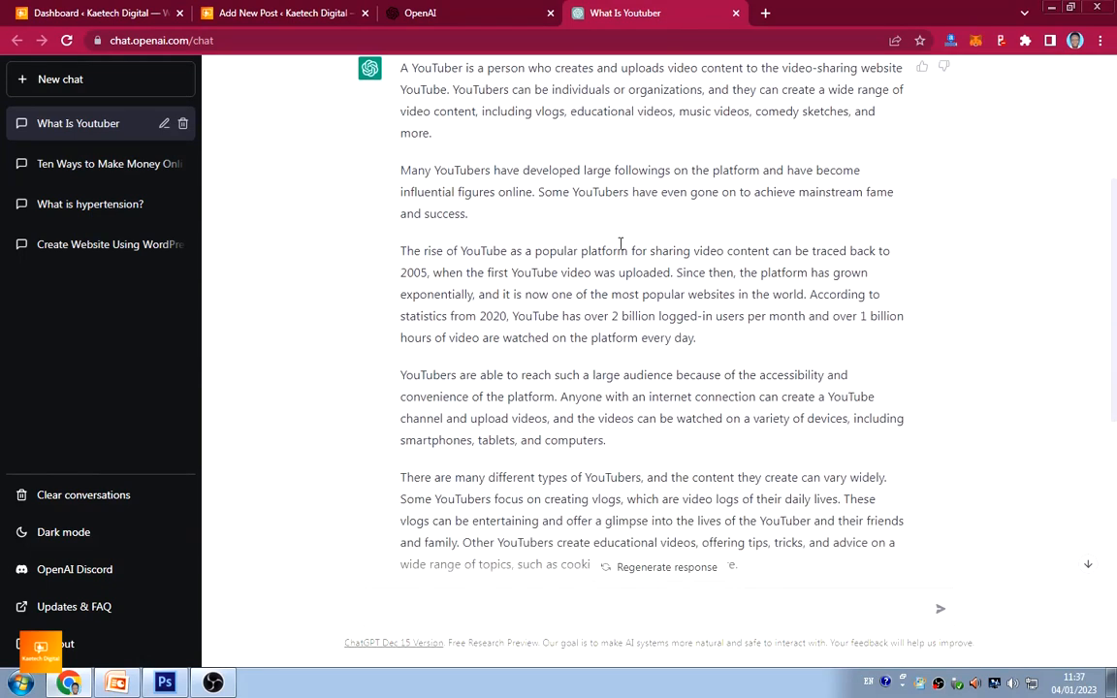
pyautogui.scroll(-2, 620, 242)
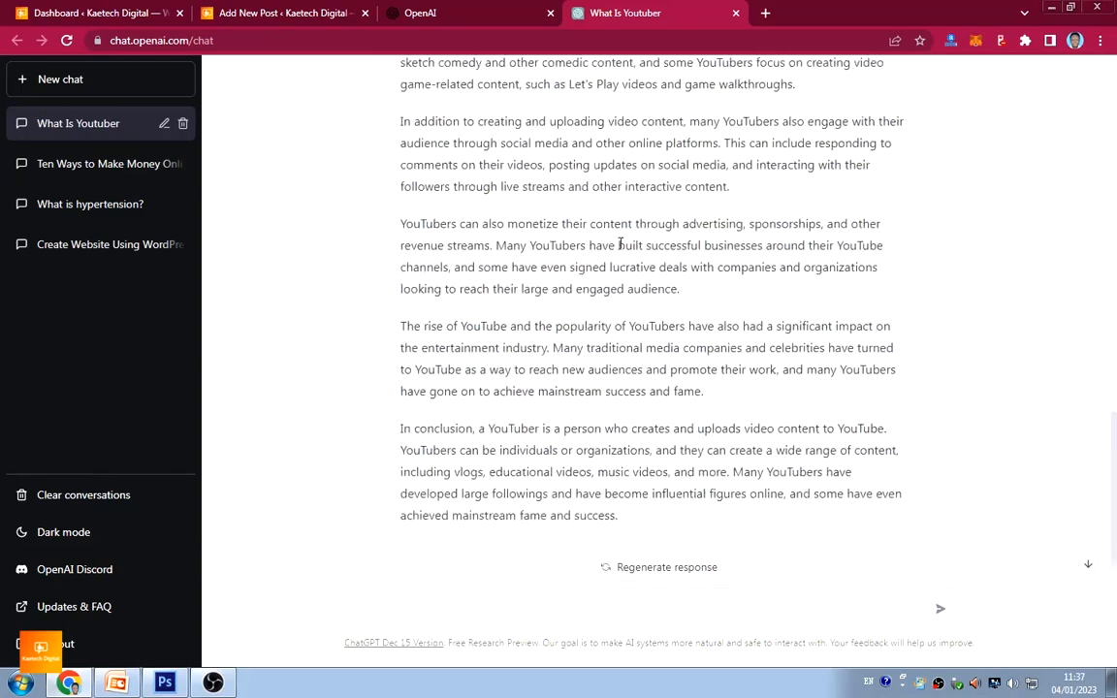
pyautogui.scroll(4, 623, 246)
pyautogui.scroll(4, 620, 249)
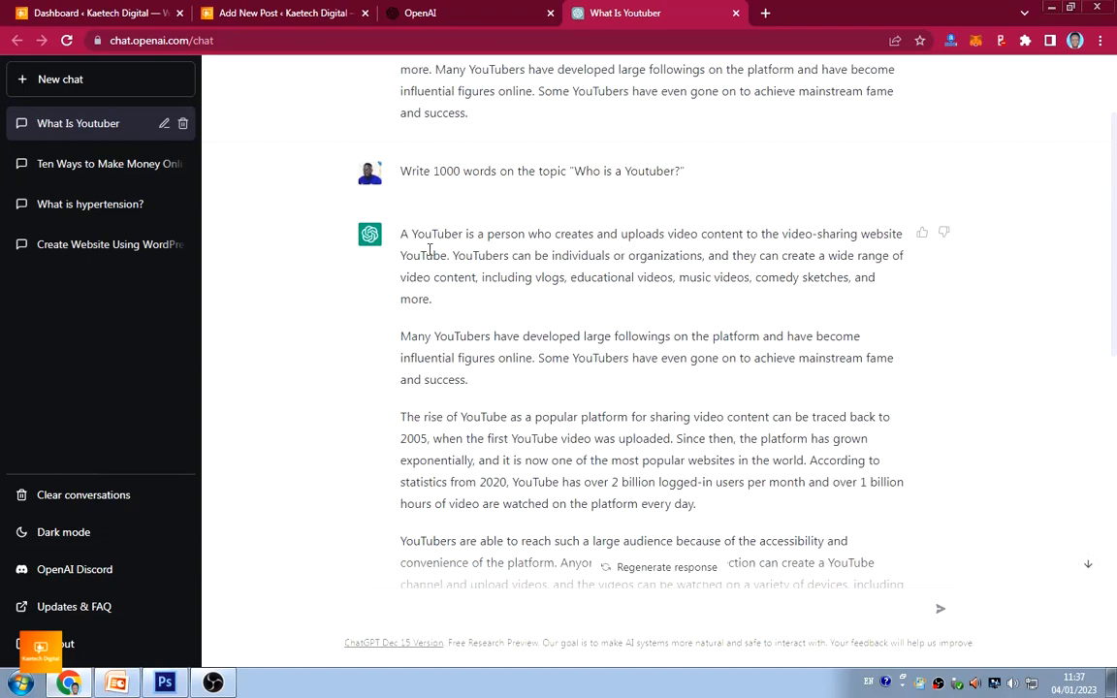
pyautogui.scroll(-8, 608, 305)
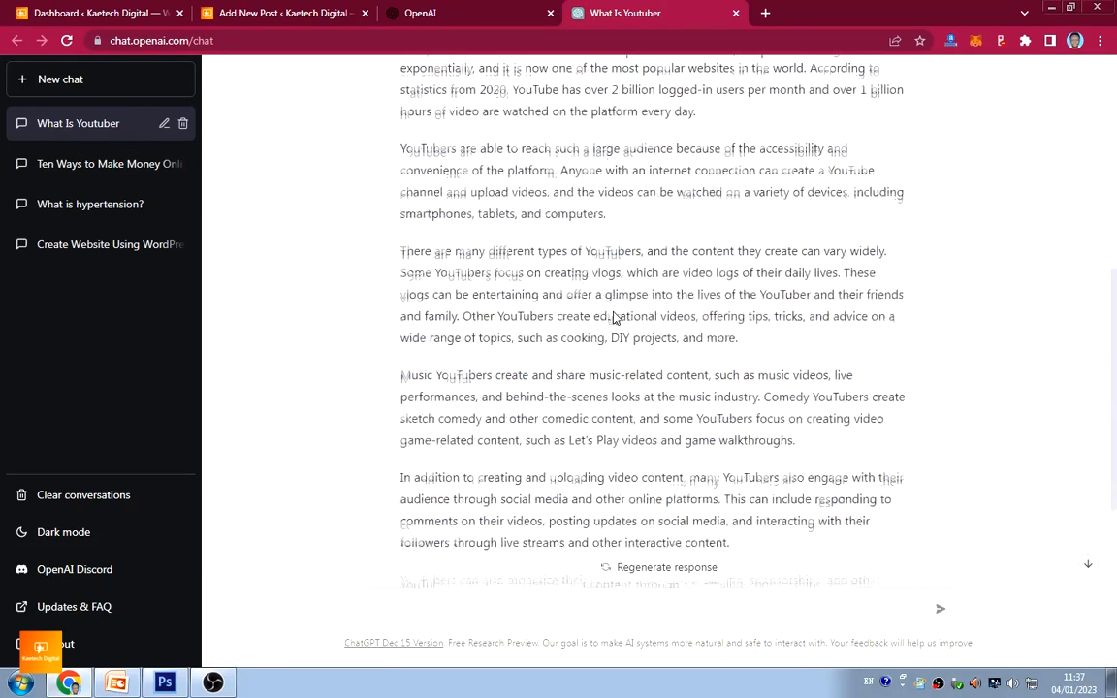
pyautogui.scroll(7, 614, 309)
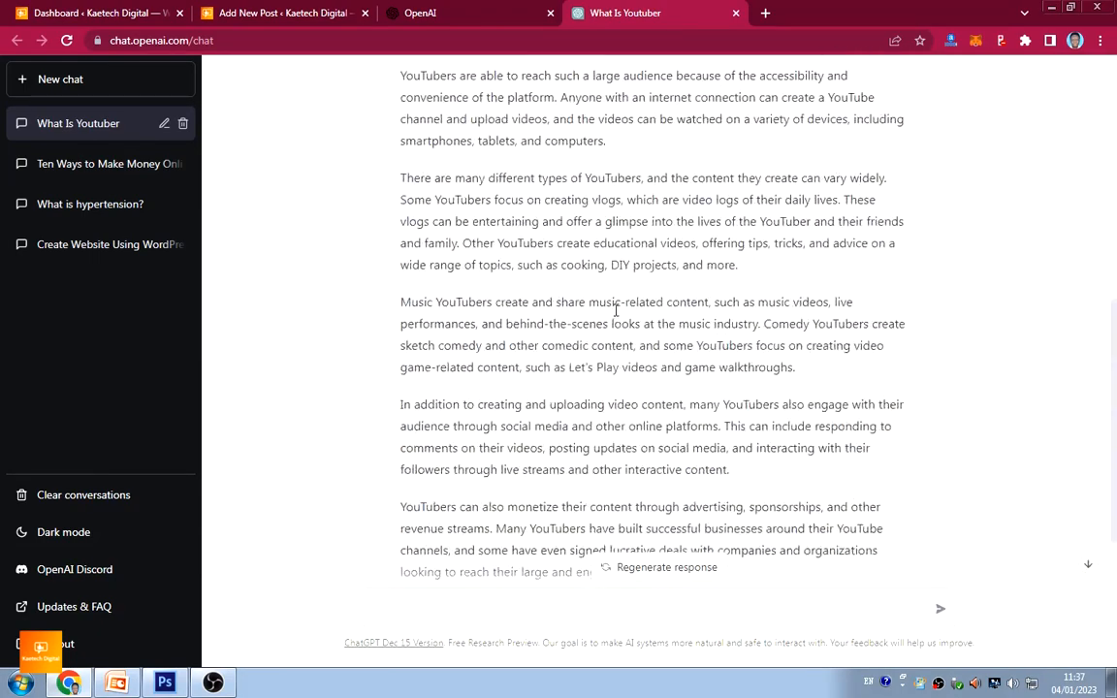
pyautogui.scroll(1, 614, 309)
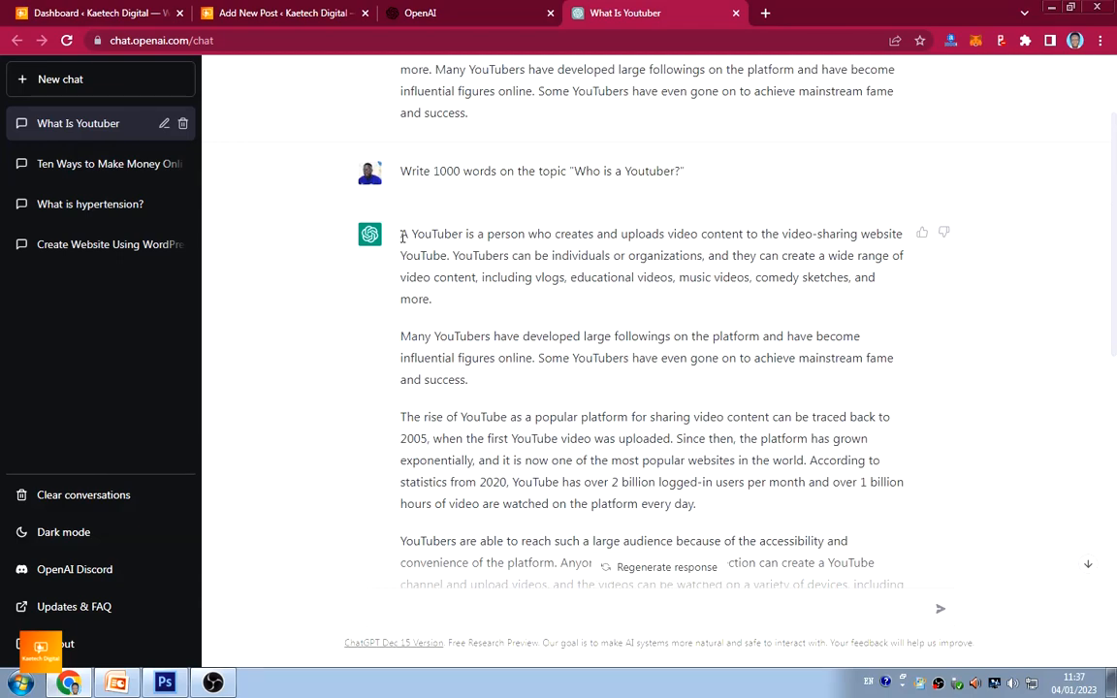
# Copy the full text of the long answer, from "A YouTuber is a person" through the conclusion paragraph
pyautogui.moveTo(402, 236); pyautogui.dragTo(648, 475)
pyautogui.scroll(-4, 541, 385)
pyautogui.scroll(-4, 538, 391)
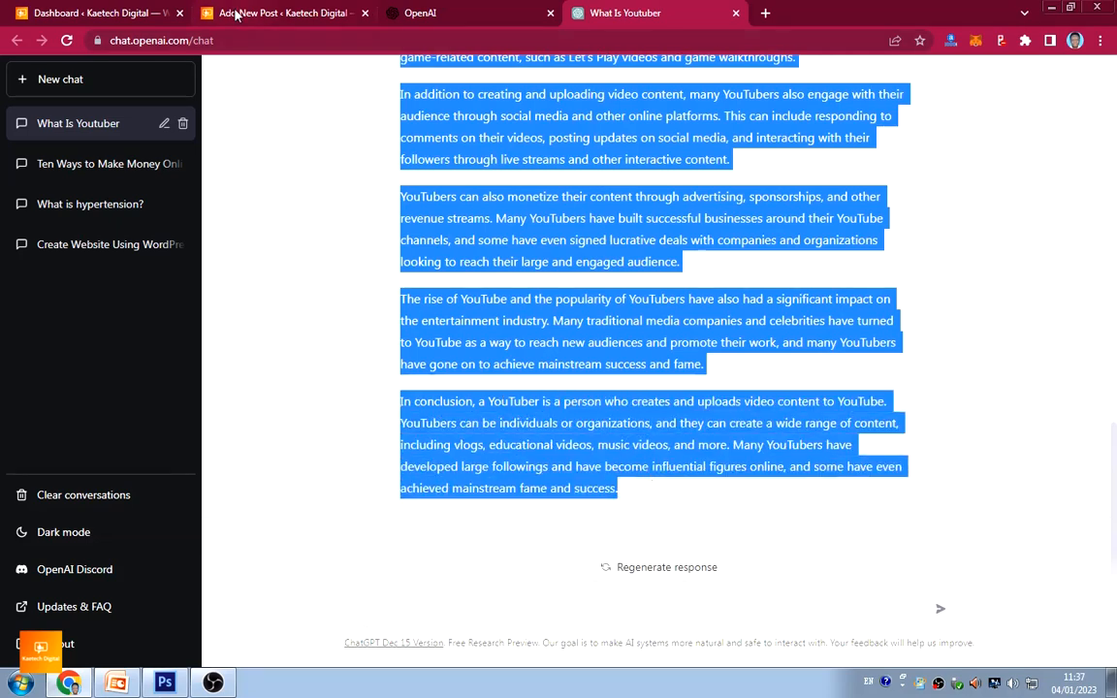
# Paste the copied ChatGPT answer into the body of the WordPress post below the title and review the inserted paragraphs
pyautogui.click(284, 13)
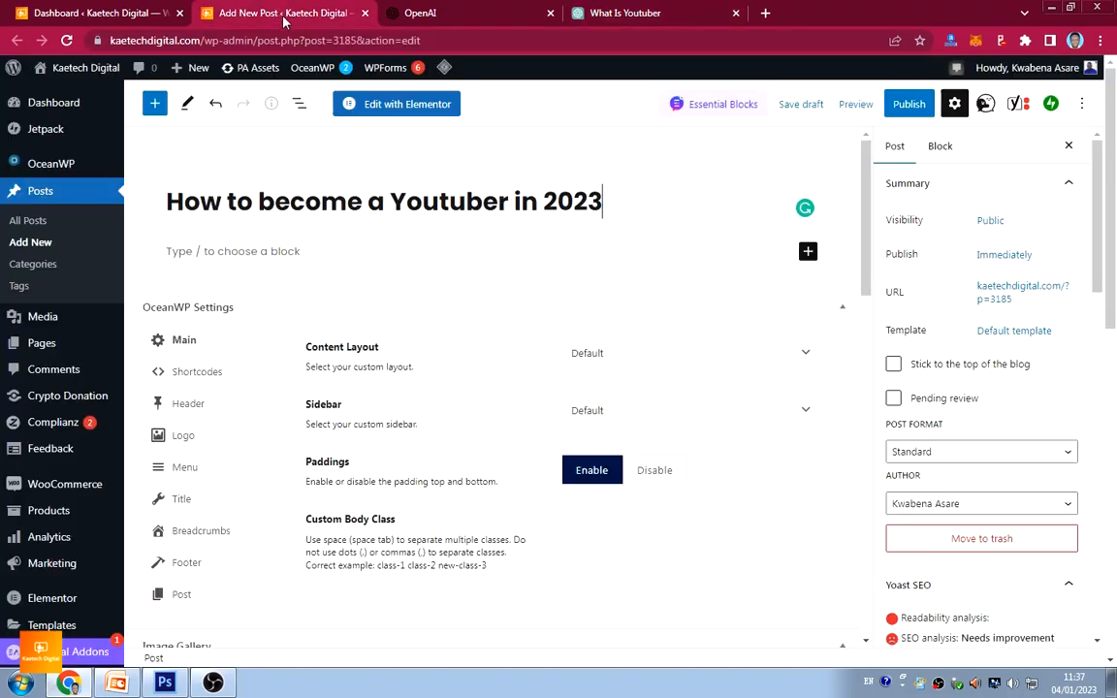
pyautogui.click(260, 251)
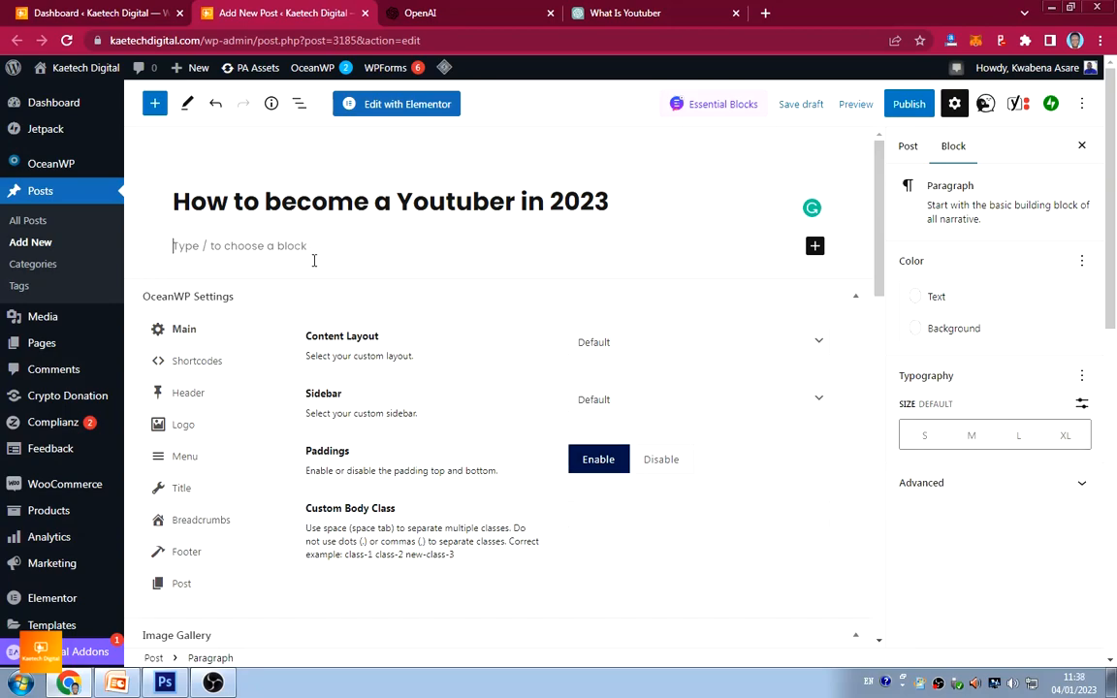
pyautogui.hotkey('ctrl', 'v')
pyautogui.scroll(2, 603, 251)
pyautogui.scroll(5, 603, 250)
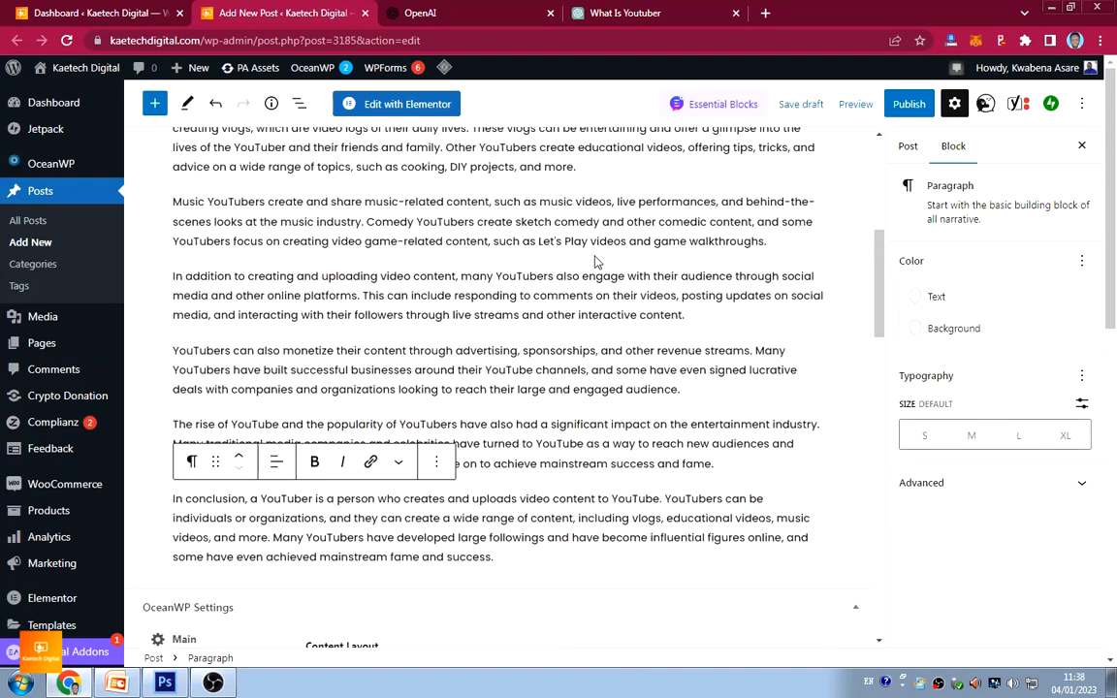
pyautogui.scroll(1, 555, 260)
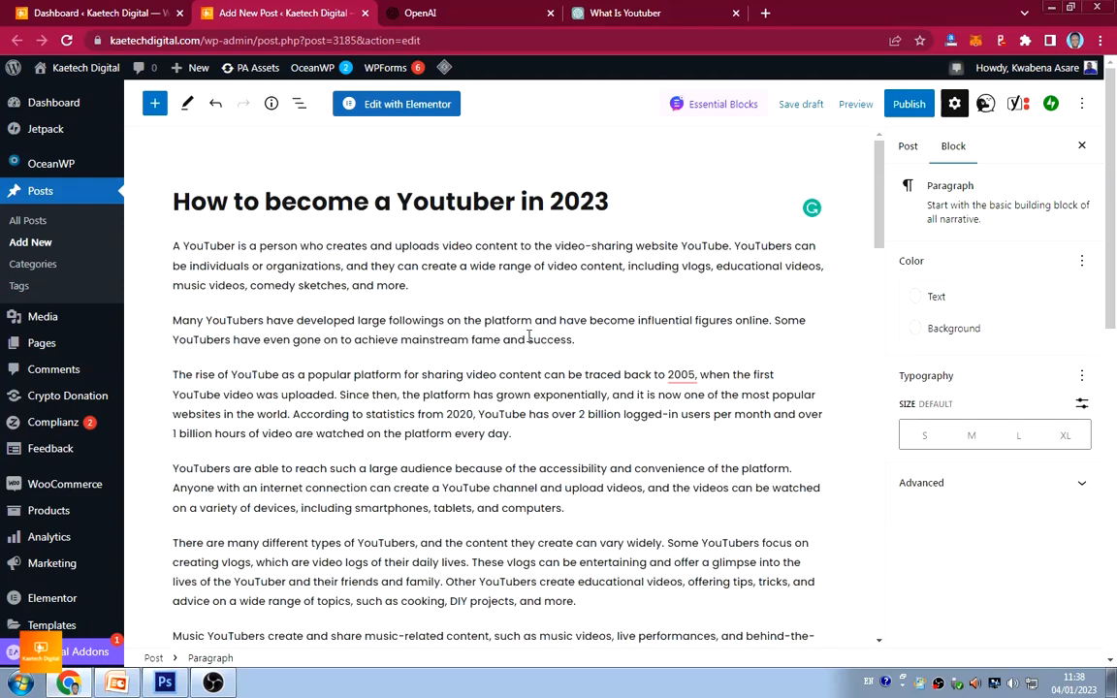
pyautogui.scroll(-10, 529, 336)
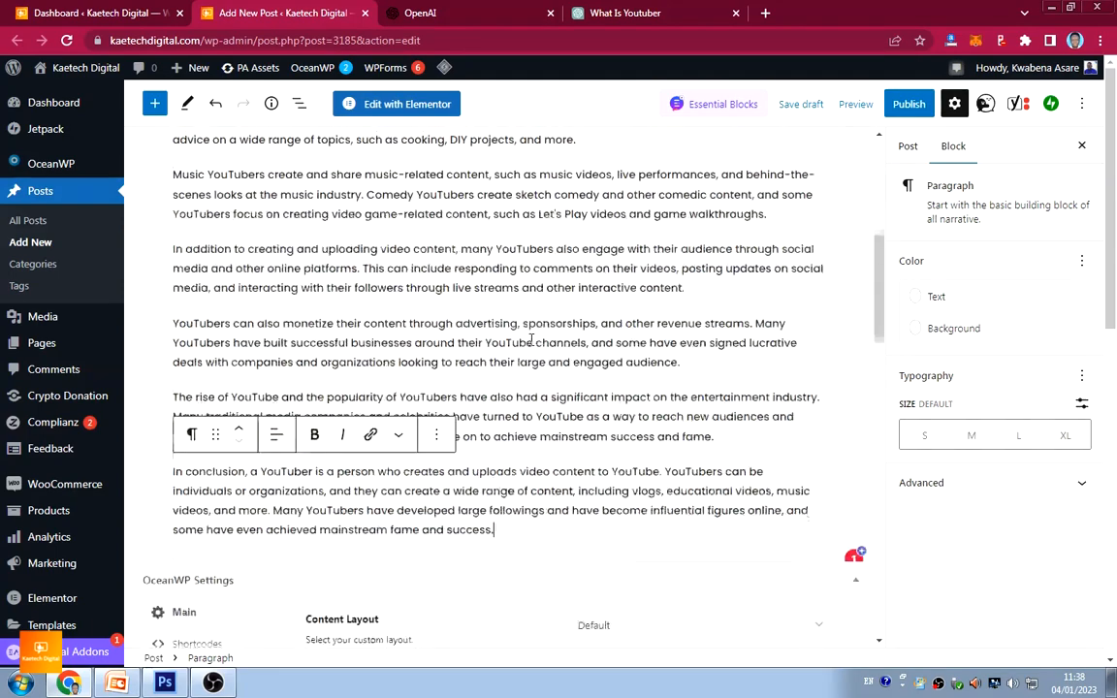
# Look over the pasted article from title to conclusion and add an empty paragraph after the conclusion
pyautogui.scroll(10, 531, 339)
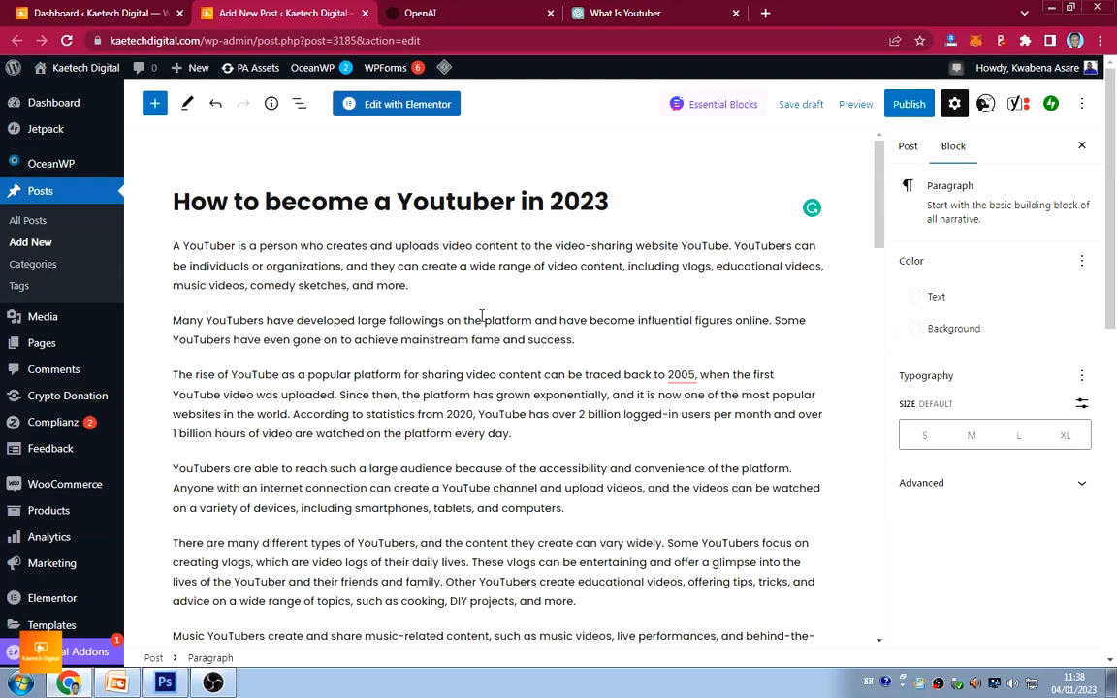
pyautogui.scroll(-10, 481, 317)
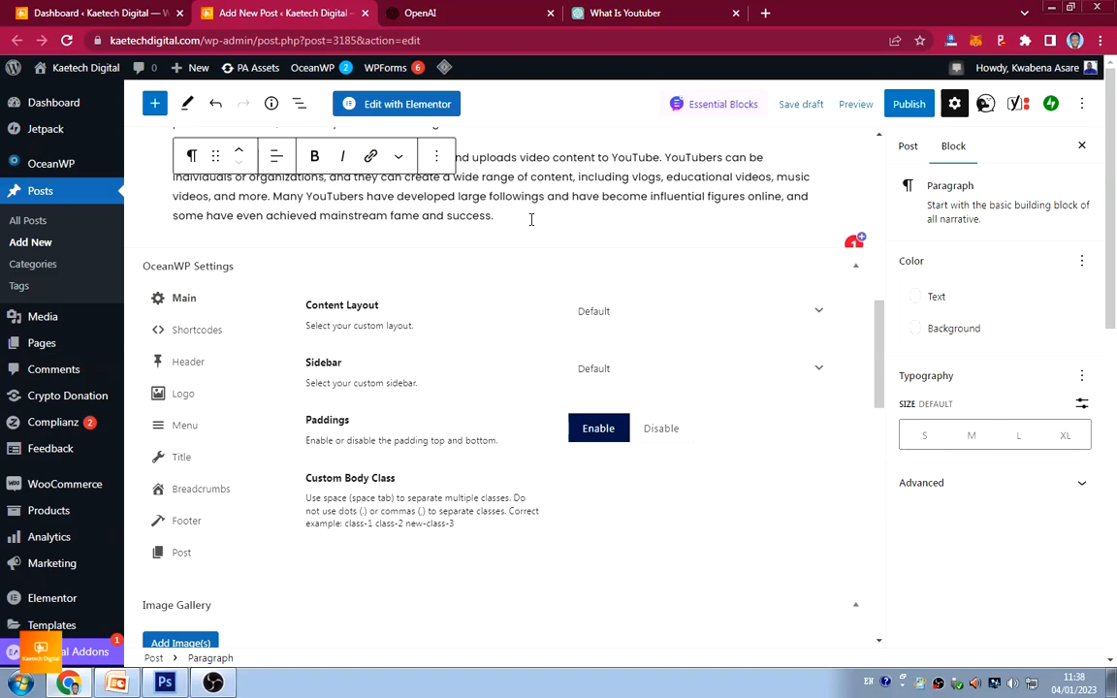
pyautogui.scroll(10, 531, 219)
pyautogui.scroll(-10, 531, 233)
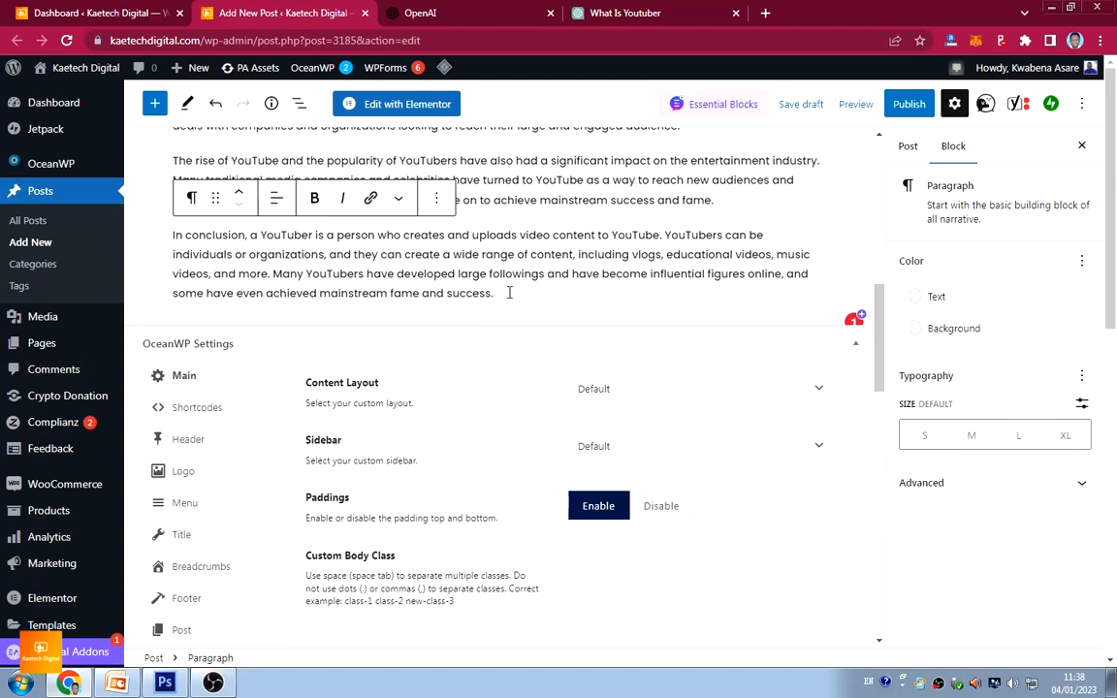
pyautogui.press('Return')
# Switch to PowerPoint and copy the second topic on the content slide, "How to become a Youtuber?"
pyautogui.click(436, 10)
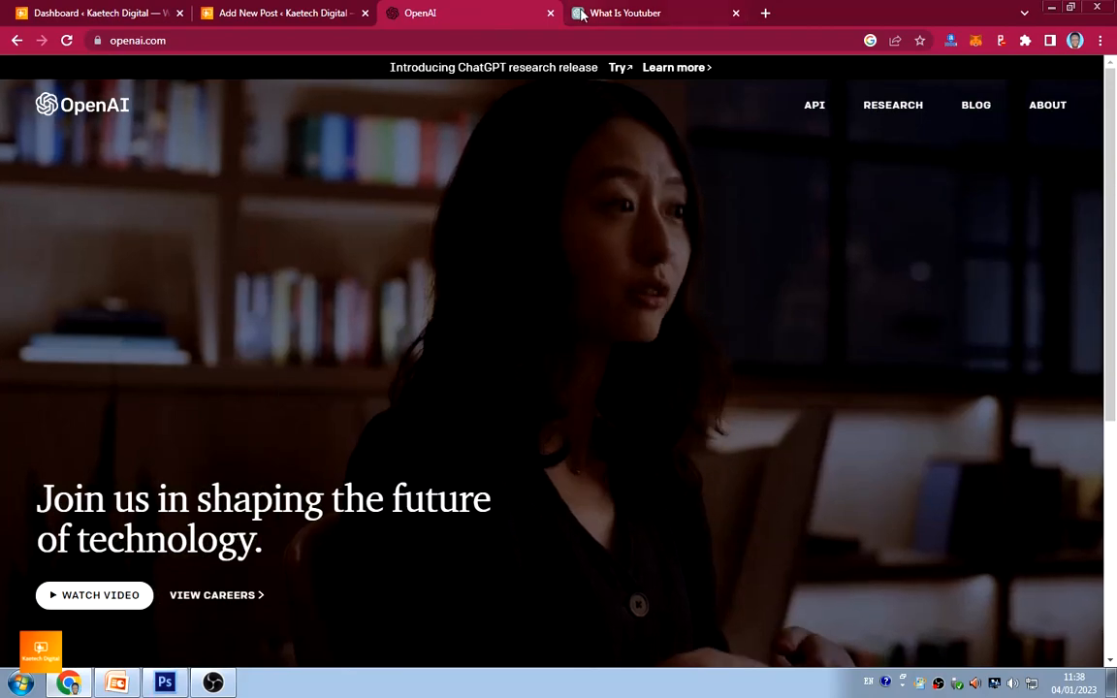
pyautogui.hotkey('ctrl', 'Tab')
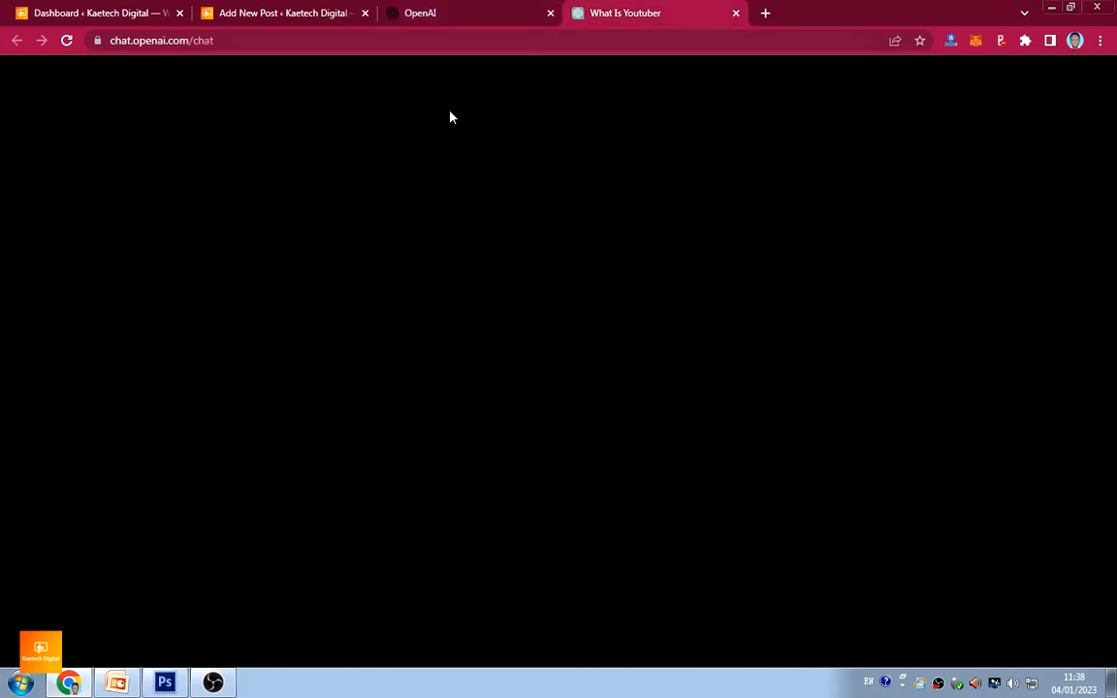
pyautogui.click(298, 563)
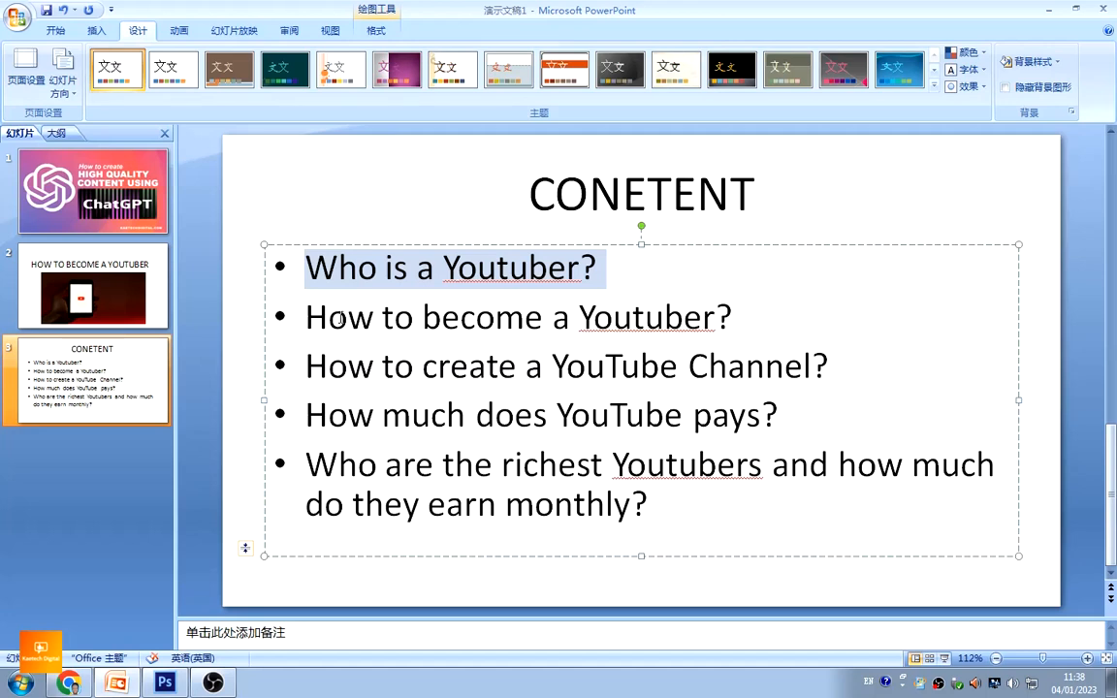
pyautogui.moveTo(315, 317); pyautogui.dragTo(640, 325)
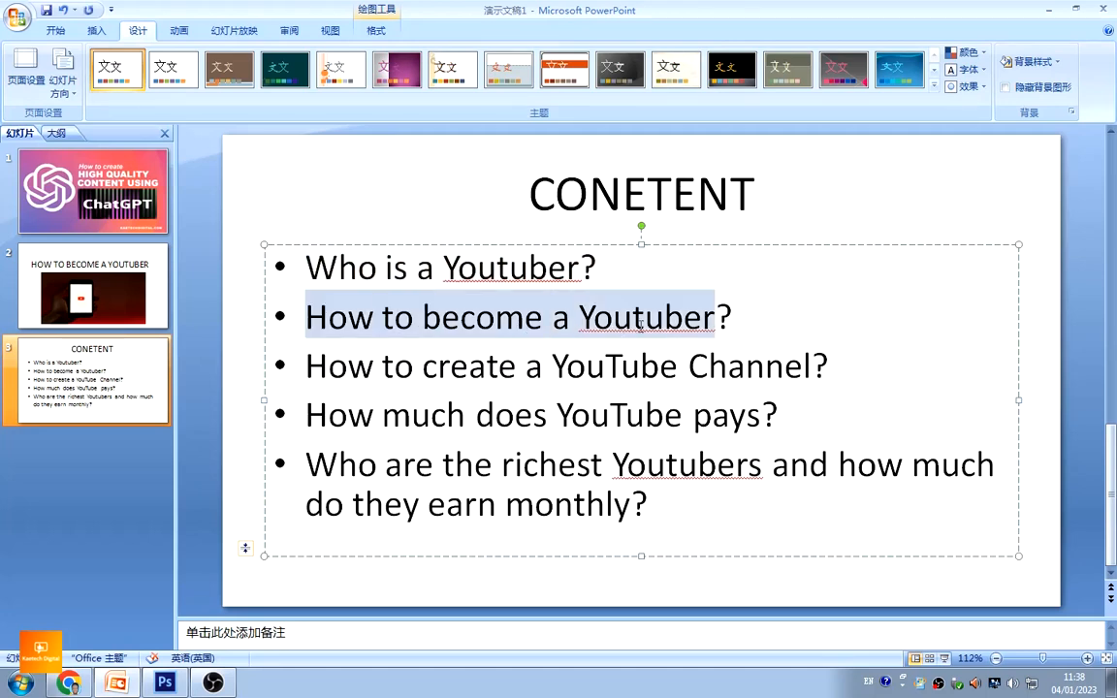
pyautogui.moveTo(714, 318); pyautogui.dragTo(729, 314)
pyautogui.hotkey('ctrl', 'c')
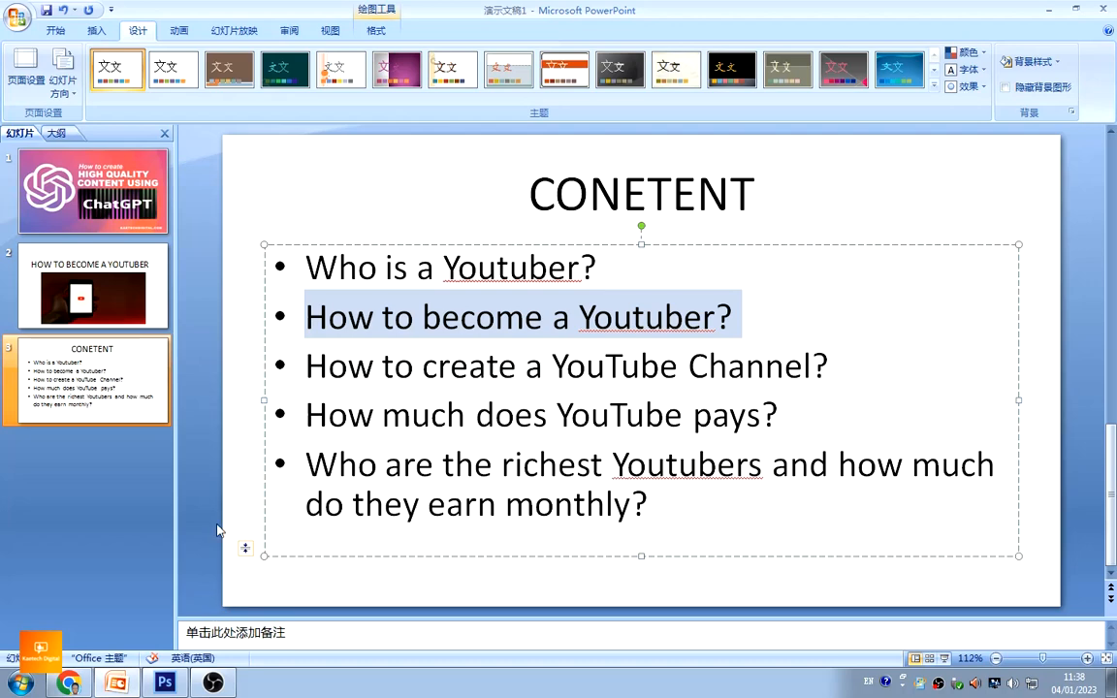
# Switch back to ChatGPT in the browser and submit the copied topic "How to become a Youtuber?" as a prompt
pyautogui.click(68, 683)
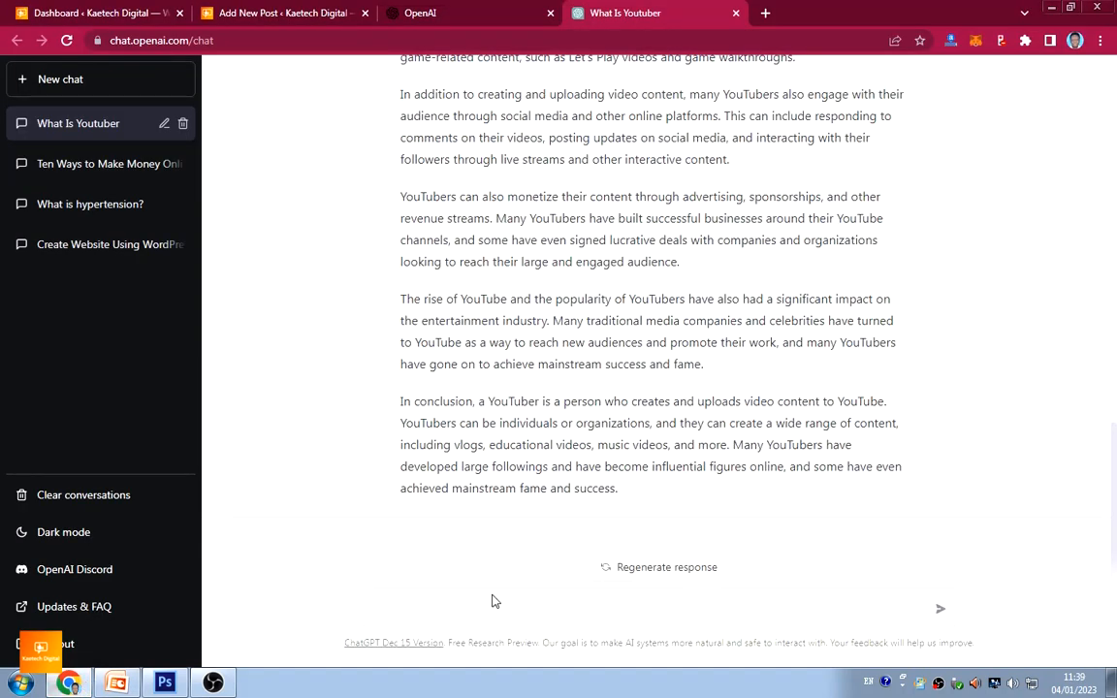
pyautogui.hotkey('ctrl', 'v')
pyautogui.press('BackSpace')
pyautogui.press('Return')
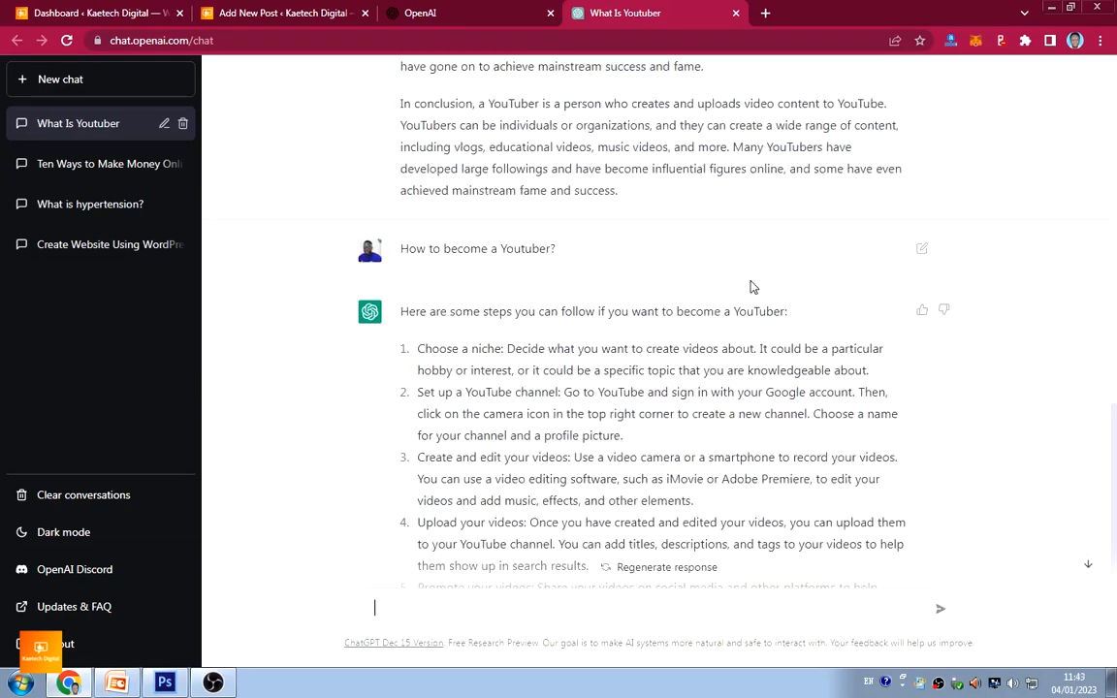
# Read through ChatGPT's answer on becoming a YouTuber and copy it in full, from "Here are some steps" through the closing paragraph
pyautogui.scroll(-1, 750, 287)
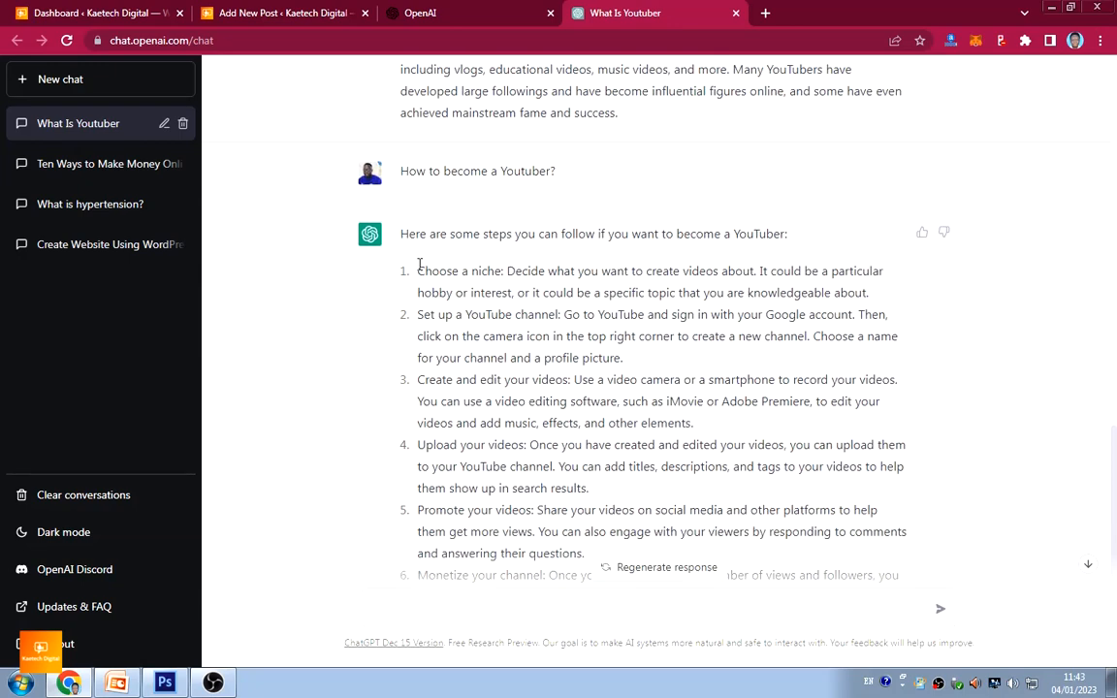
pyautogui.scroll(-1, 747, 319)
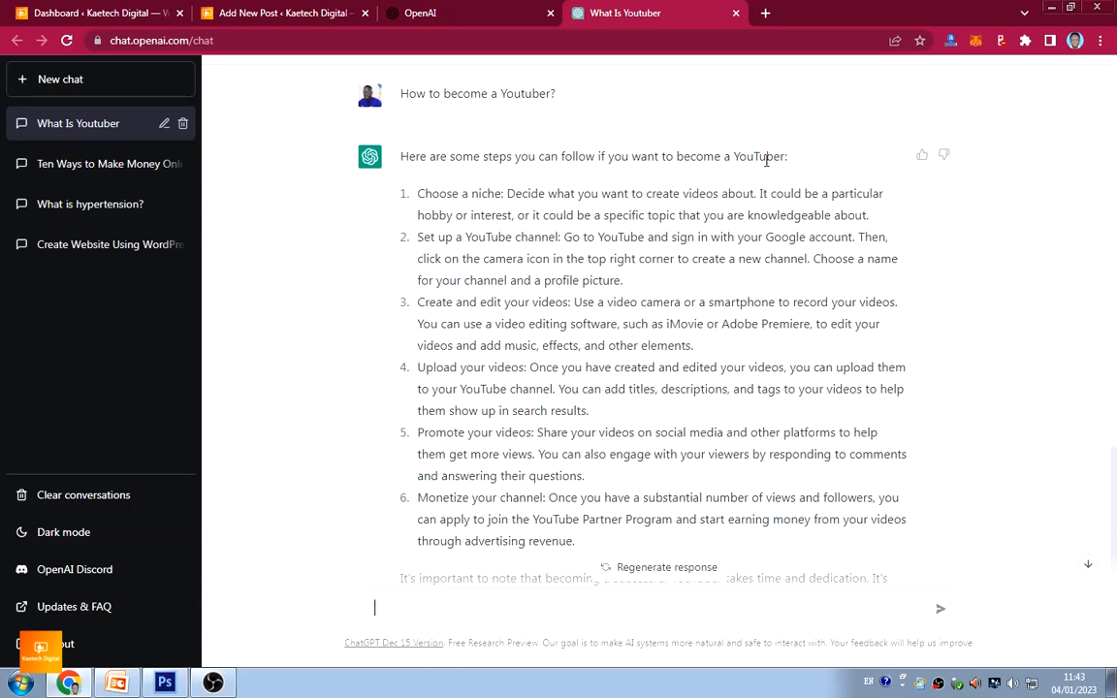
pyautogui.scroll(-2, 668, 274)
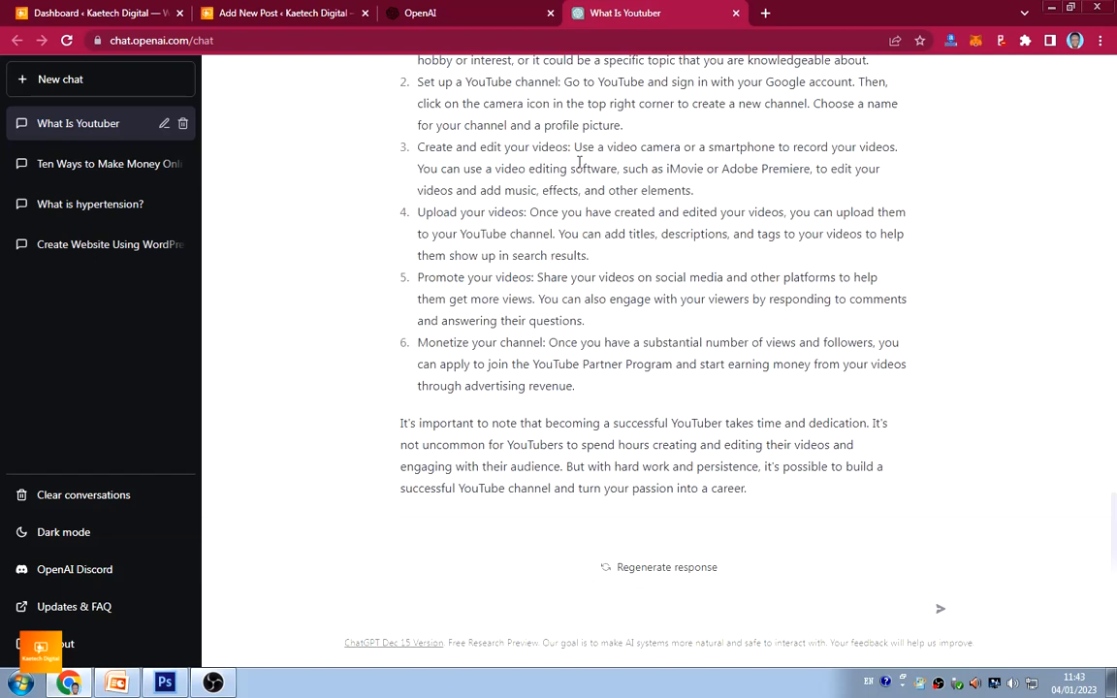
pyautogui.scroll(1, 579, 162)
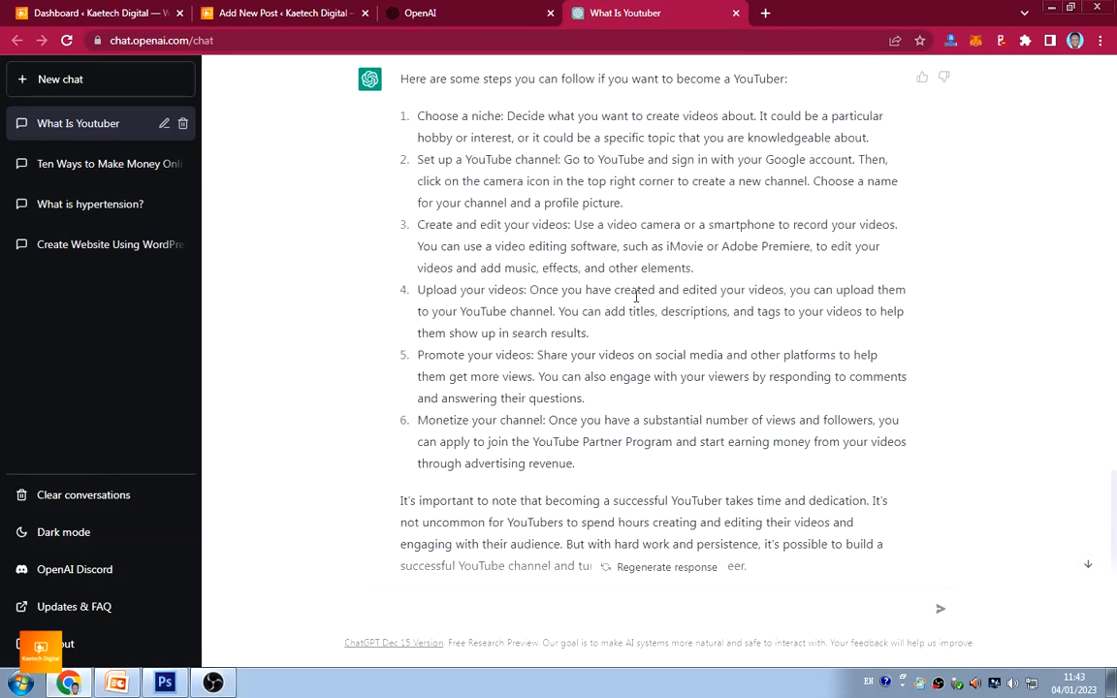
pyautogui.scroll(1, 621, 291)
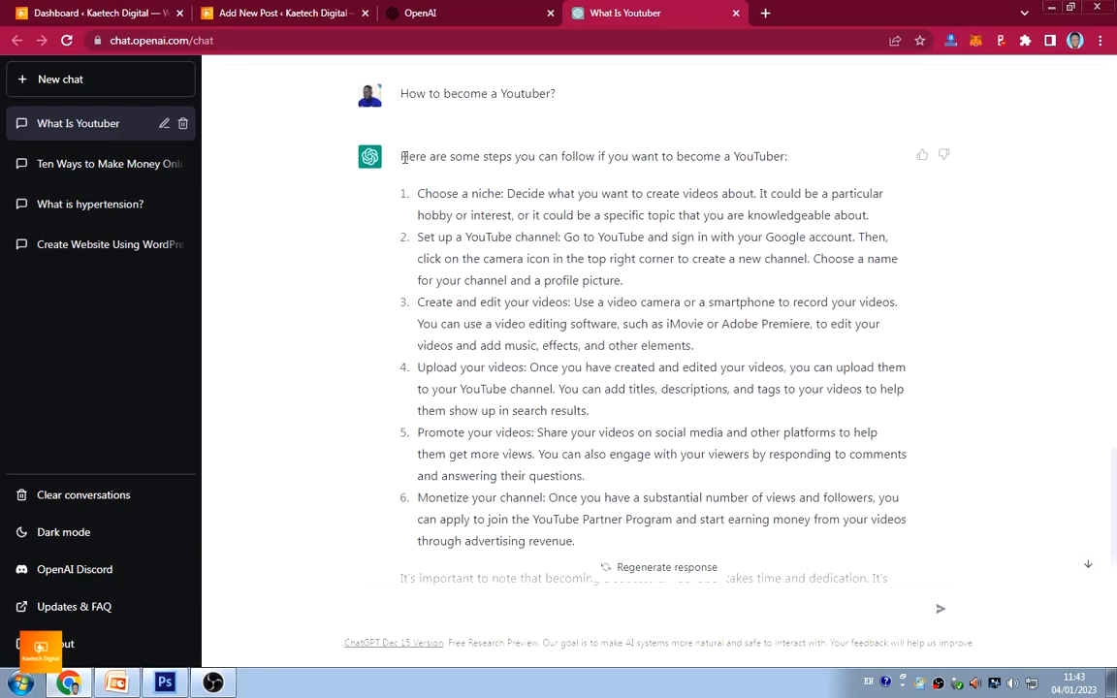
pyautogui.moveTo(402, 156); pyautogui.dragTo(765, 489)
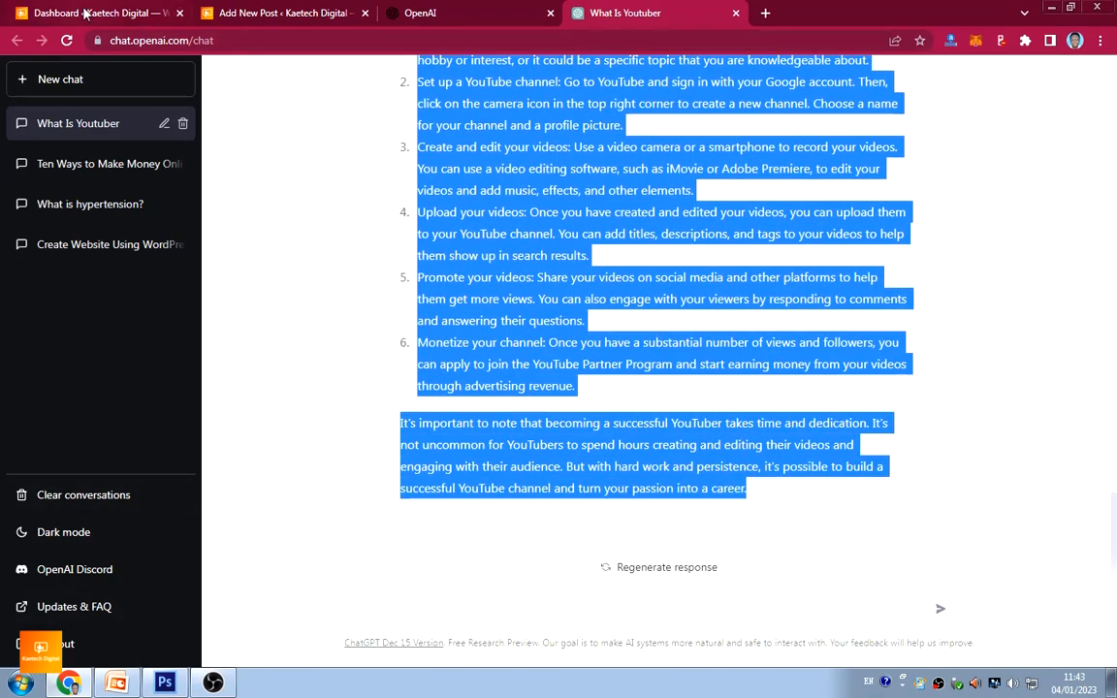
# In the WordPress post, add the line "How to become a Youtuber" below the conclusion, with a new empty paragraph under it
pyautogui.click(271, 14)
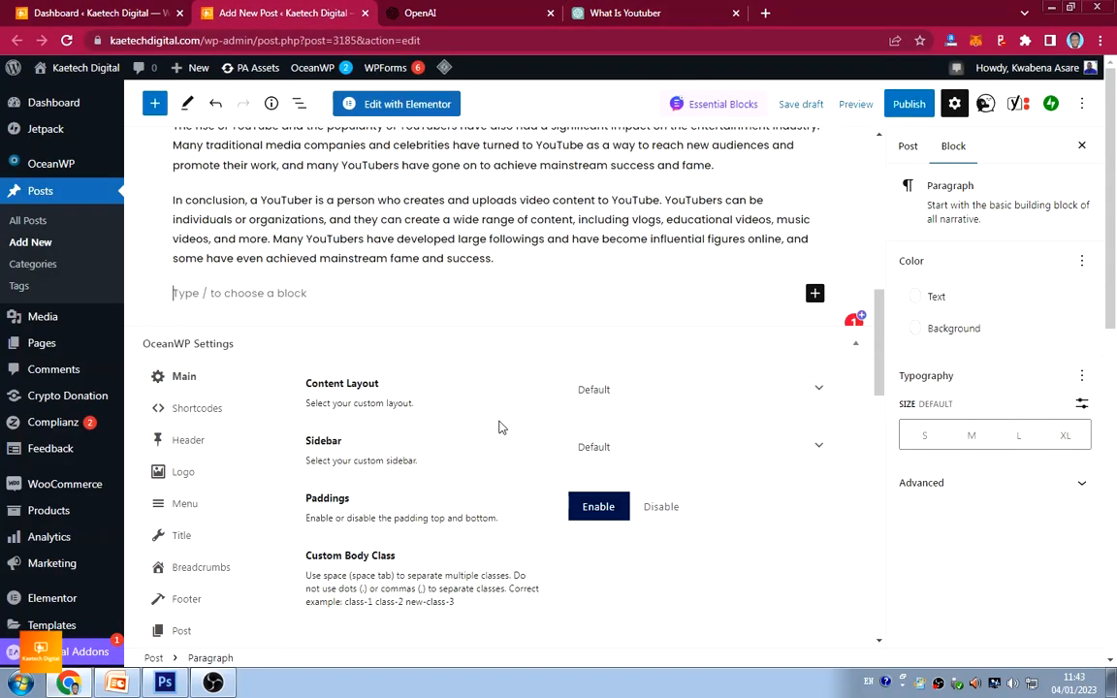
pyautogui.click(312, 292)
pyautogui.write('How to become a Yoputuber')
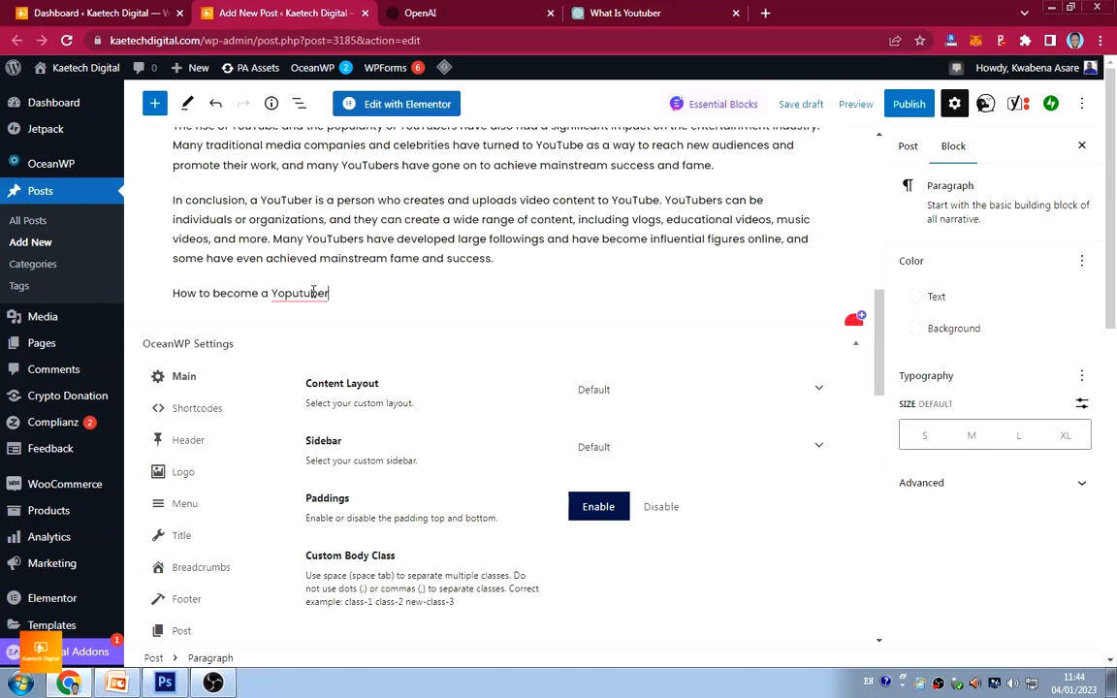
pyautogui.moveTo(294, 290)
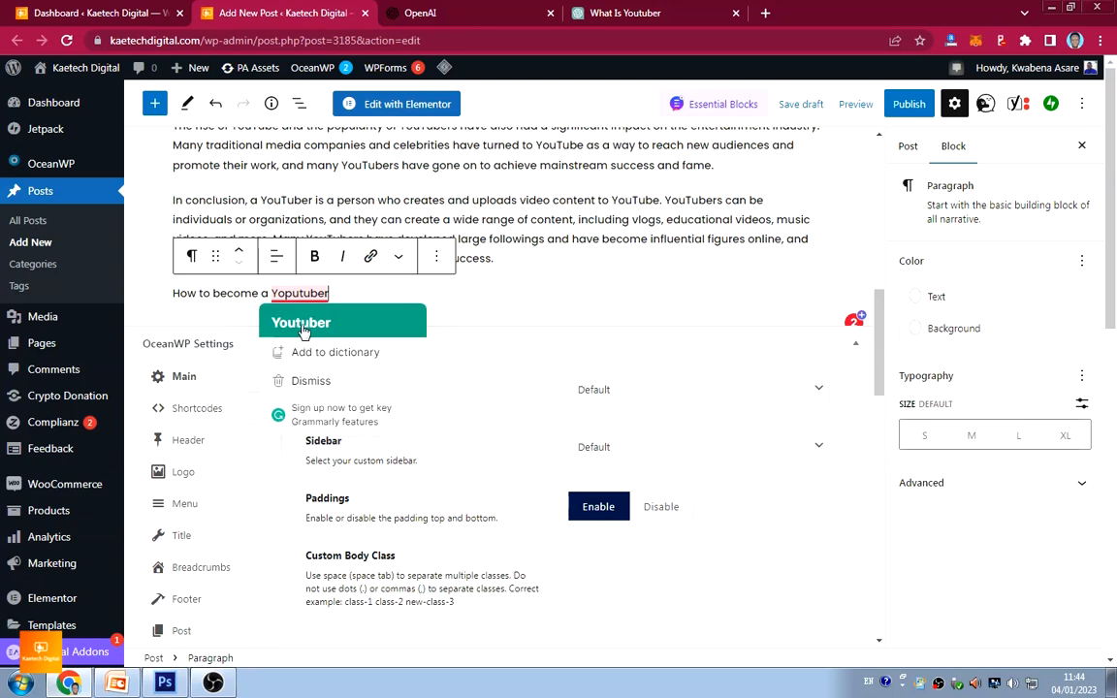
pyautogui.click(300, 322)
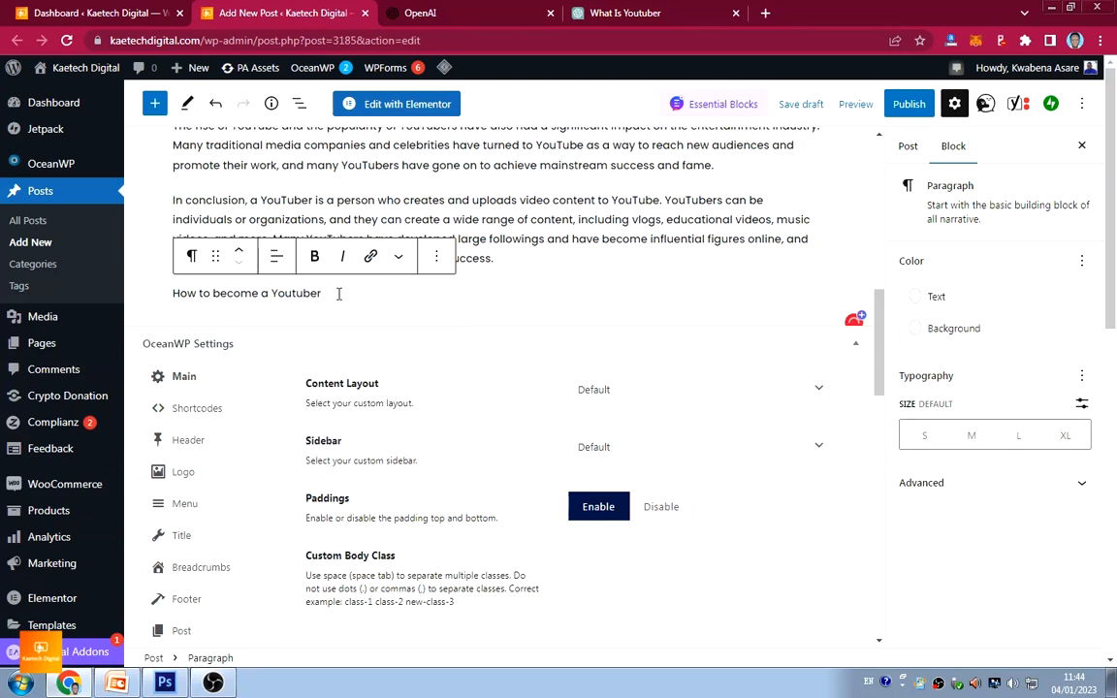
pyautogui.press('Return')
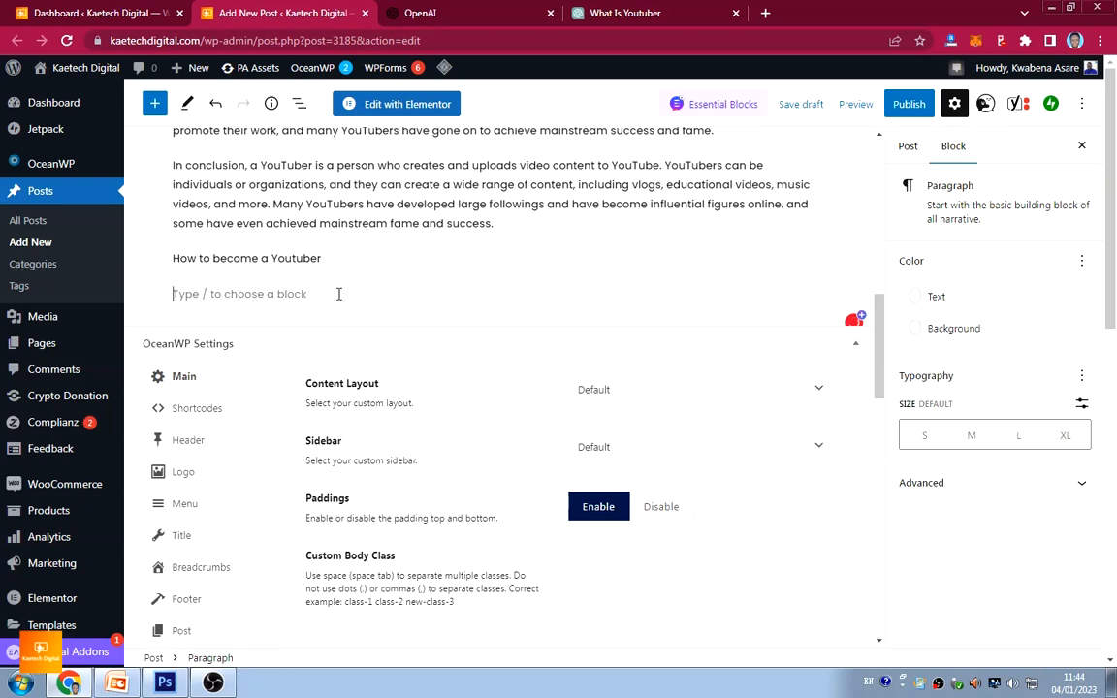
# Paste the copied answer with the numbered steps for becoming a YouTuber below the "How to become a Youtuber" line
pyautogui.write("Here are some steps you can follow if you want to become a YouTuber: 1. Choose a niche: Decide what you want to create videos about. It could be a particular hobby or interest, or it could be a specific topic that you are knowledgeable about. 2. Set up a YouTube channel: Go to YouTube and sign in with your Google account. Then, click on the camera icon in the top right corner to create a new channel. Choose a name for your channel and a profile picture. 3. Create and edit your videos: Use a video camera or a smartphone to record your videos. You can use a video editing software, such as iMovie or Adobe Premiere, to edit your videos and add music, effects, and other elements. 4. Upload your videos: Once you have created and edited your videos, you can upload them to your YouTube channel. You can add titles, descriptions, and tags to your videos to help them show up in search results. 5. Promote your videos: Share your videos on social media and other platforms to help them get more views. You can also engage with your viewers by responding to comments and answering their questions. 6. Monetize your channel: Once you have a substantial number of views and followers, you can apply to join the YouTube Partner Program and start earning money from your videos through advertising revenue. It's important to note that becoming a successful YouTuber takes time and dedication. It's not uncommon for YouTubers to spend hours creating and editing their videos and engaging with their audience. But with hard work and persistence, it's possible to build a successful YouTube channel and turn your passion into a career.")
pyautogui.scroll(3, 443, 265)
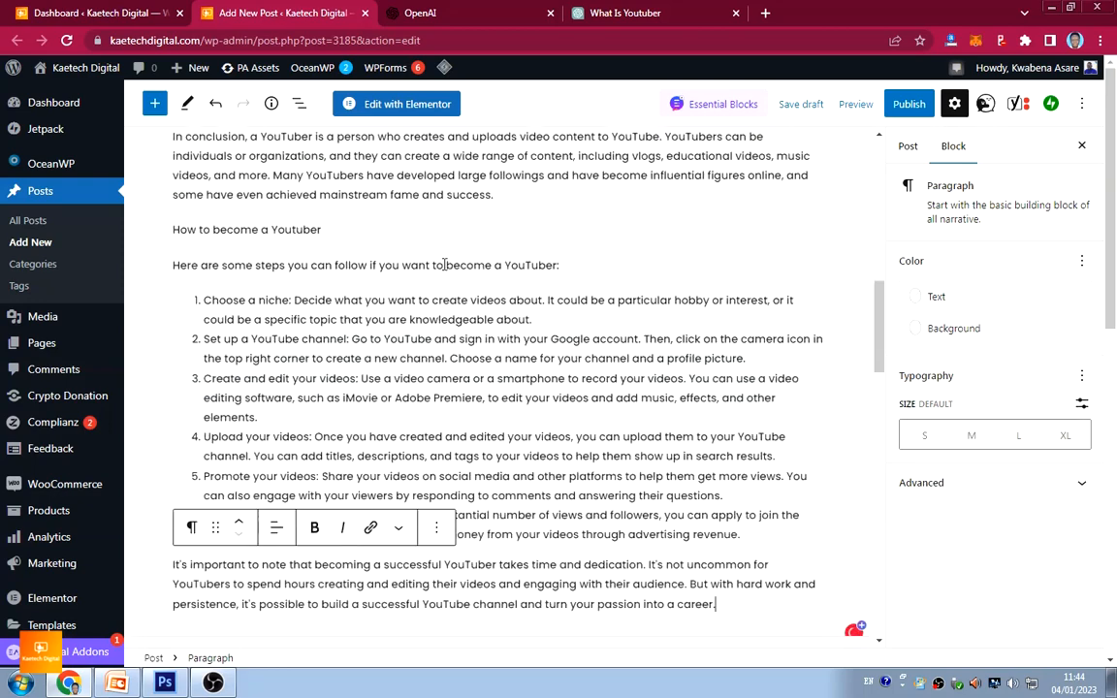
pyautogui.scroll(1, 443, 265)
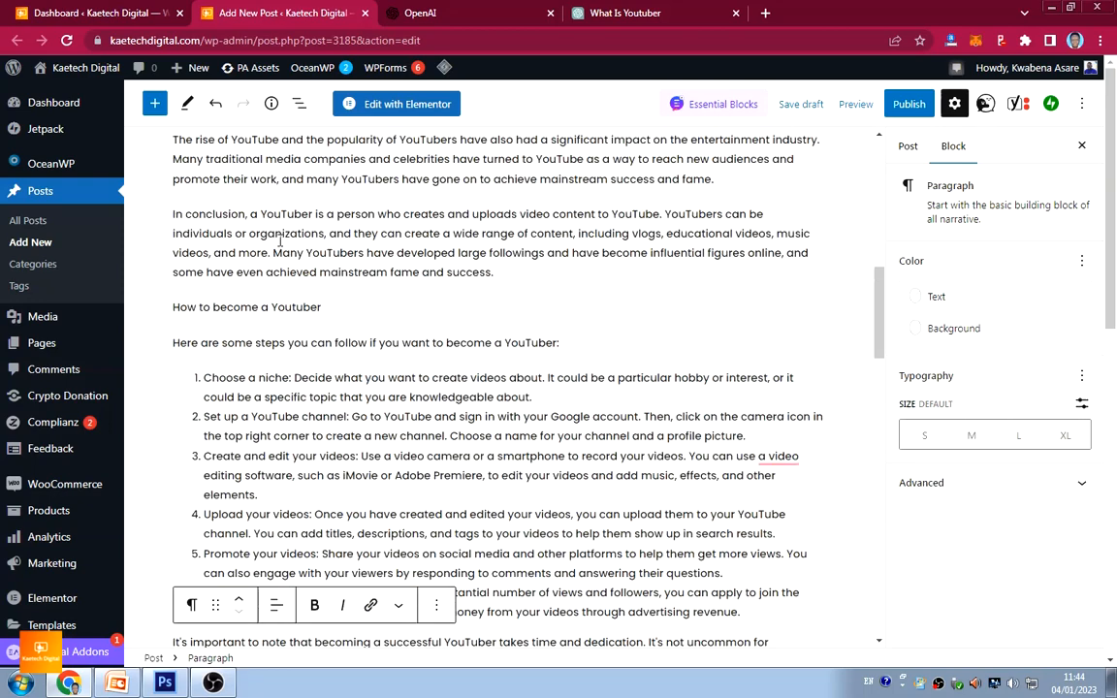
# Transform the "How to become a Youtuber" paragraph into a Heading block and look over the section beneath it
pyautogui.click(245, 308)
pyautogui.click(190, 269)
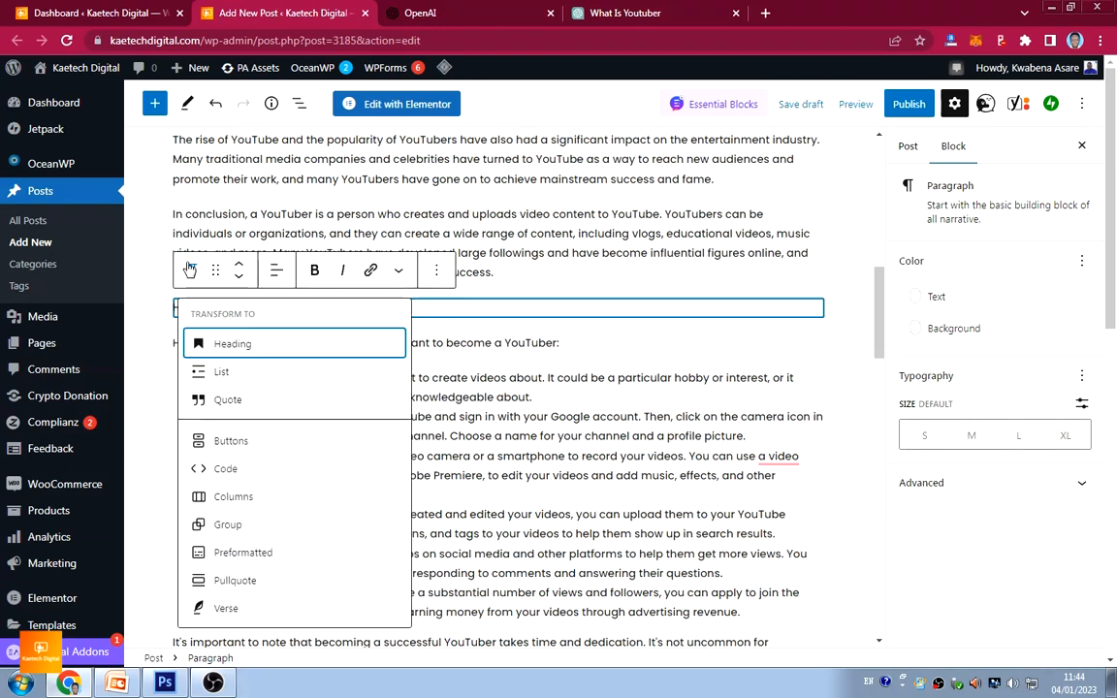
pyautogui.click(222, 344)
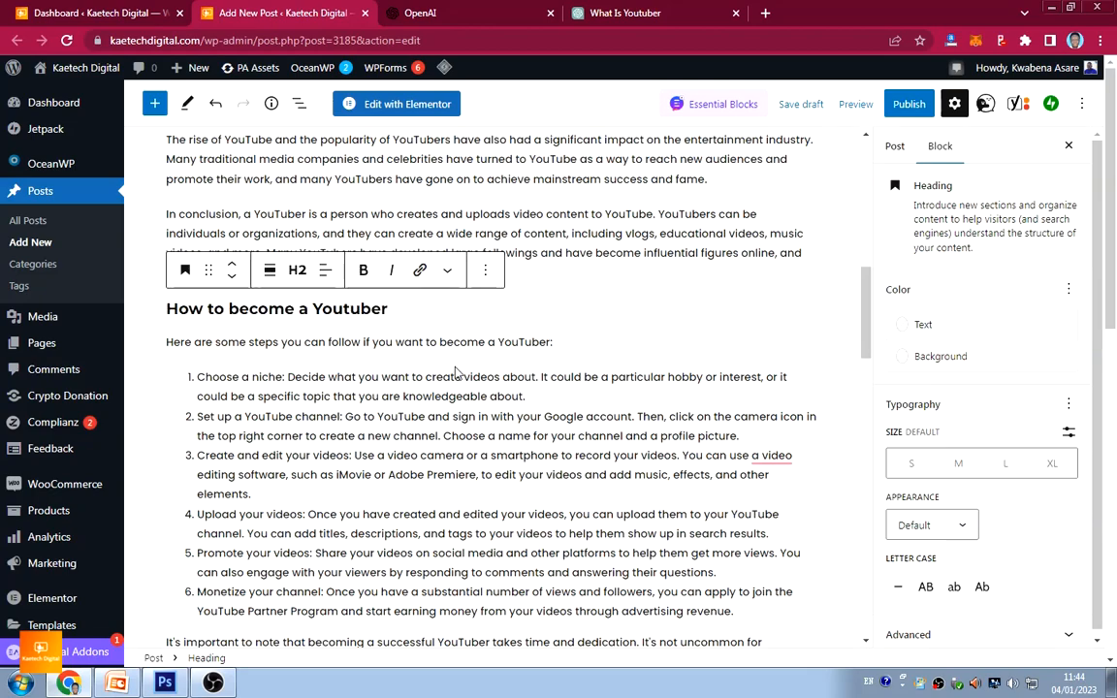
pyautogui.scroll(3, 489, 368)
pyautogui.scroll(-5, 488, 367)
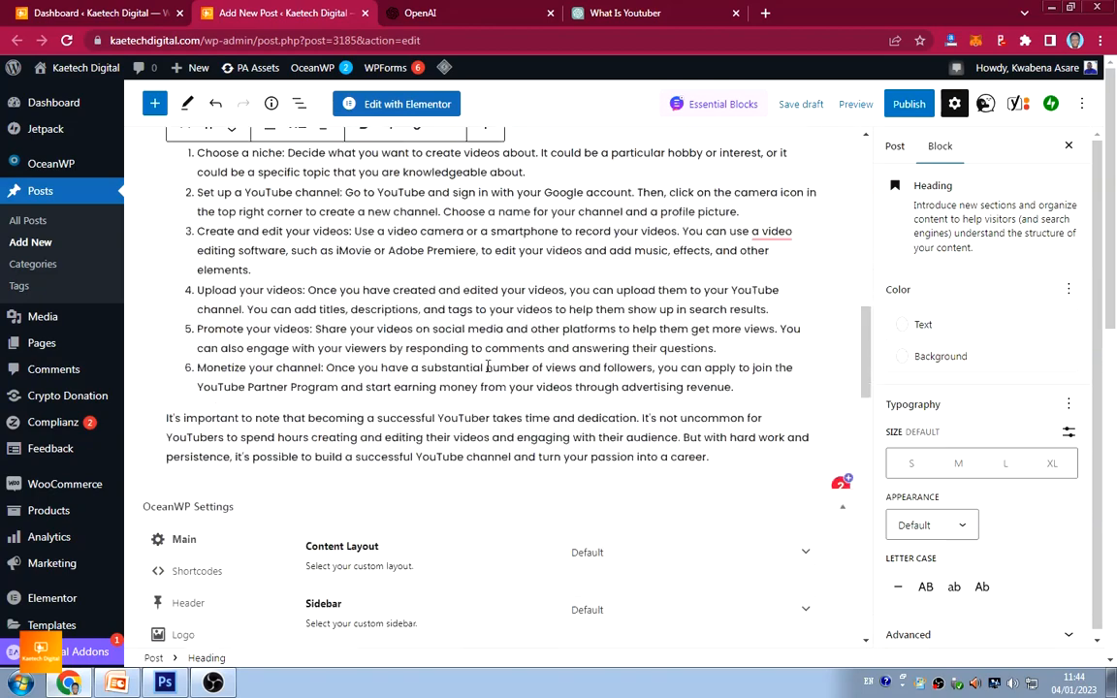
pyautogui.scroll(-1, 487, 368)
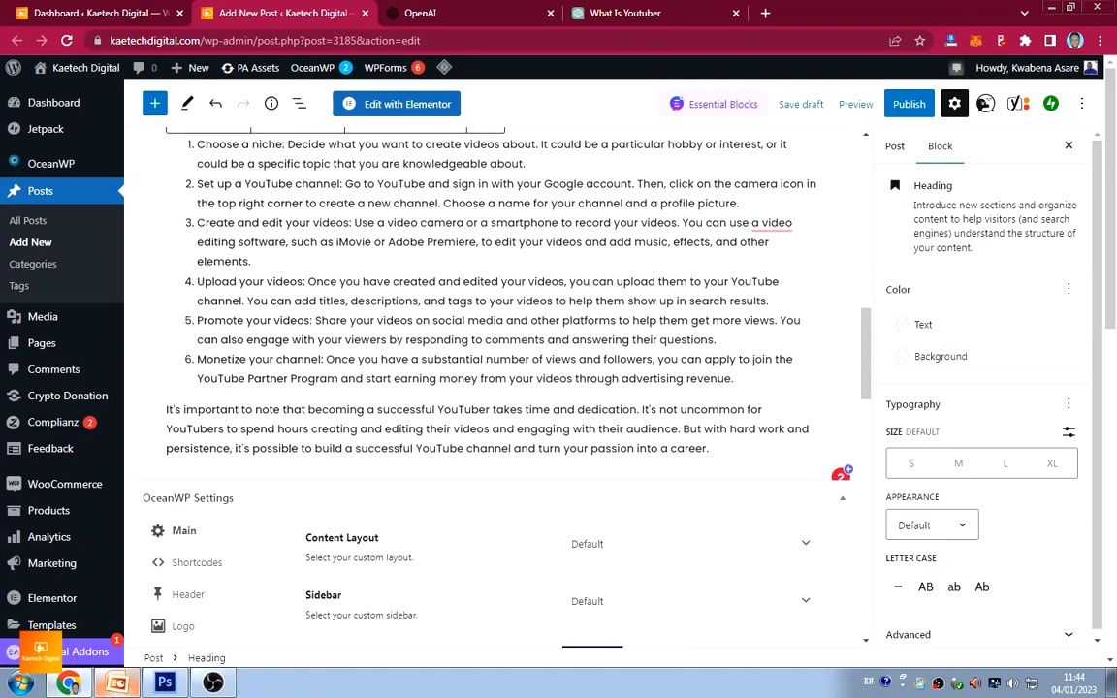
# Switch to PowerPoint and copy the third topic on the content slide, "How to create a YouTube Channel?"
pyautogui.click(115, 683)
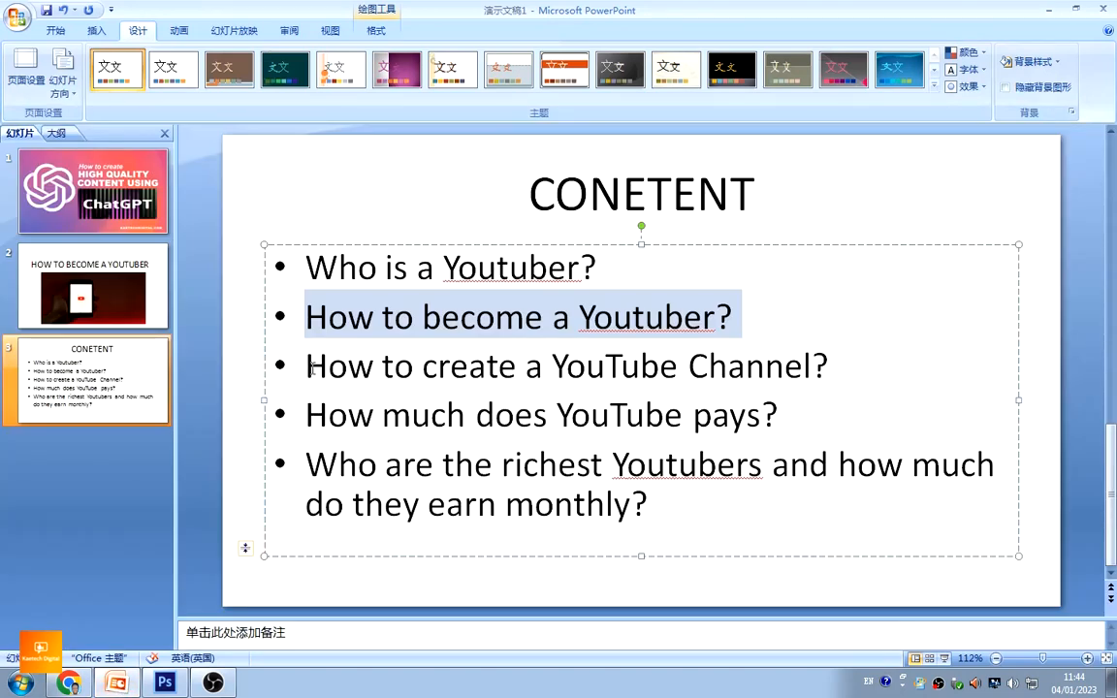
pyautogui.click(310, 366)
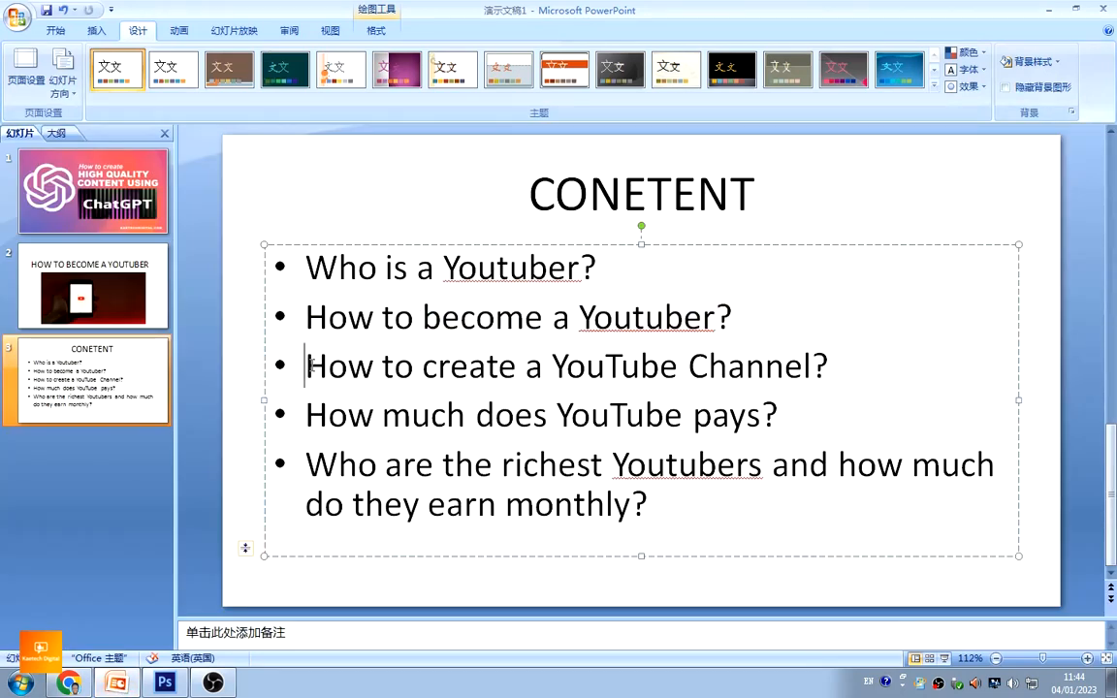
pyautogui.moveTo(308, 367); pyautogui.dragTo(724, 385)
pyautogui.moveTo(807, 355); pyautogui.dragTo(825, 356)
pyautogui.hotkey('ctrl', 'c')
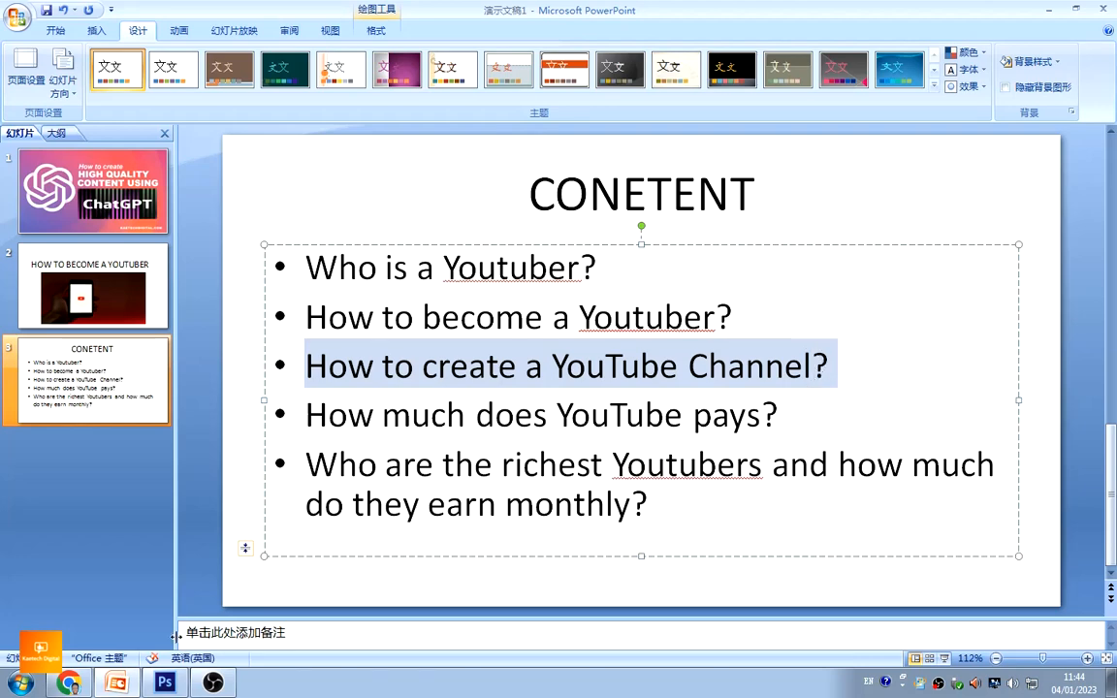
# Return to the ChatGPT conversation in the browser and submit the copied topic "How to create a YouTube Channel?" as a prompt
pyautogui.click(68, 682)
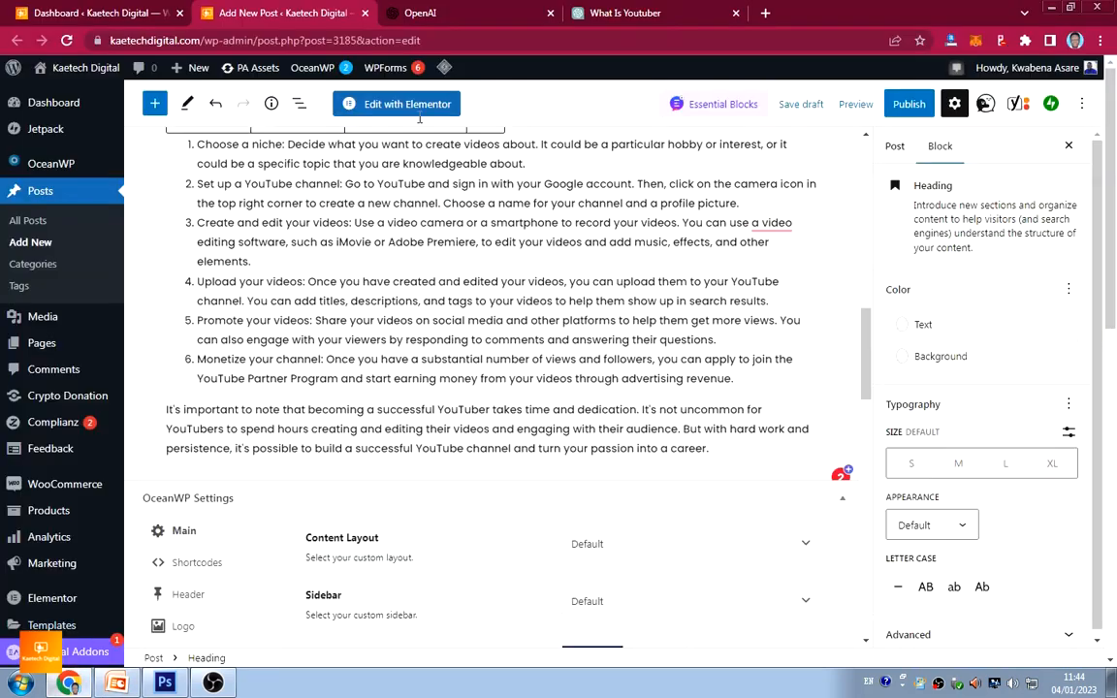
pyautogui.click(625, 13)
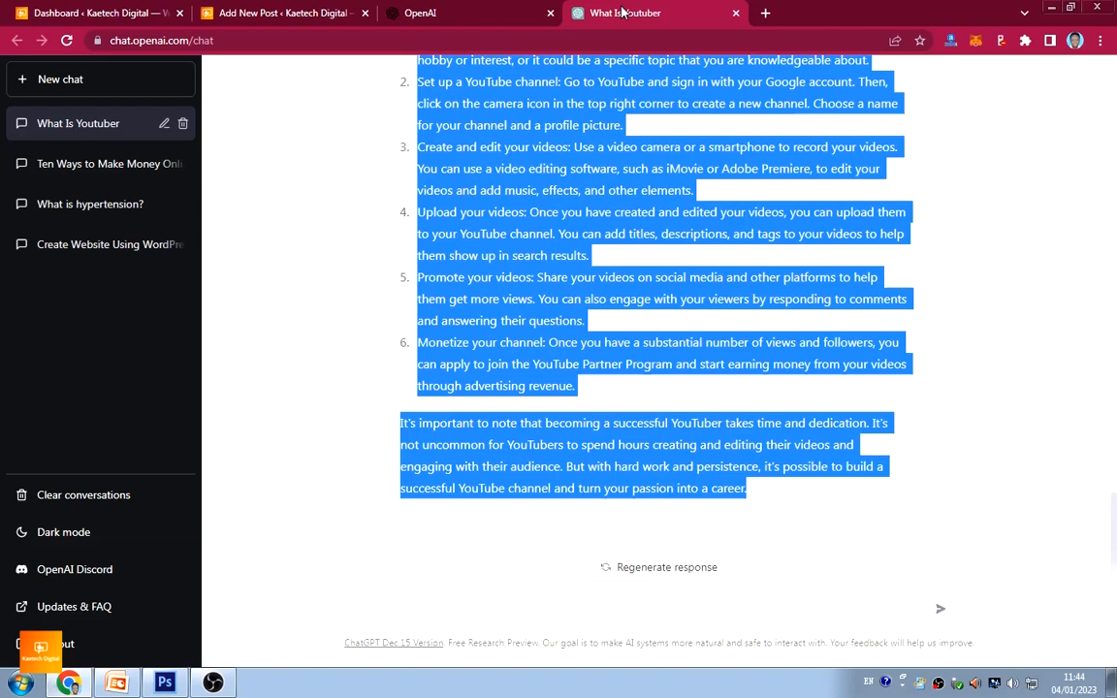
pyautogui.click(585, 426)
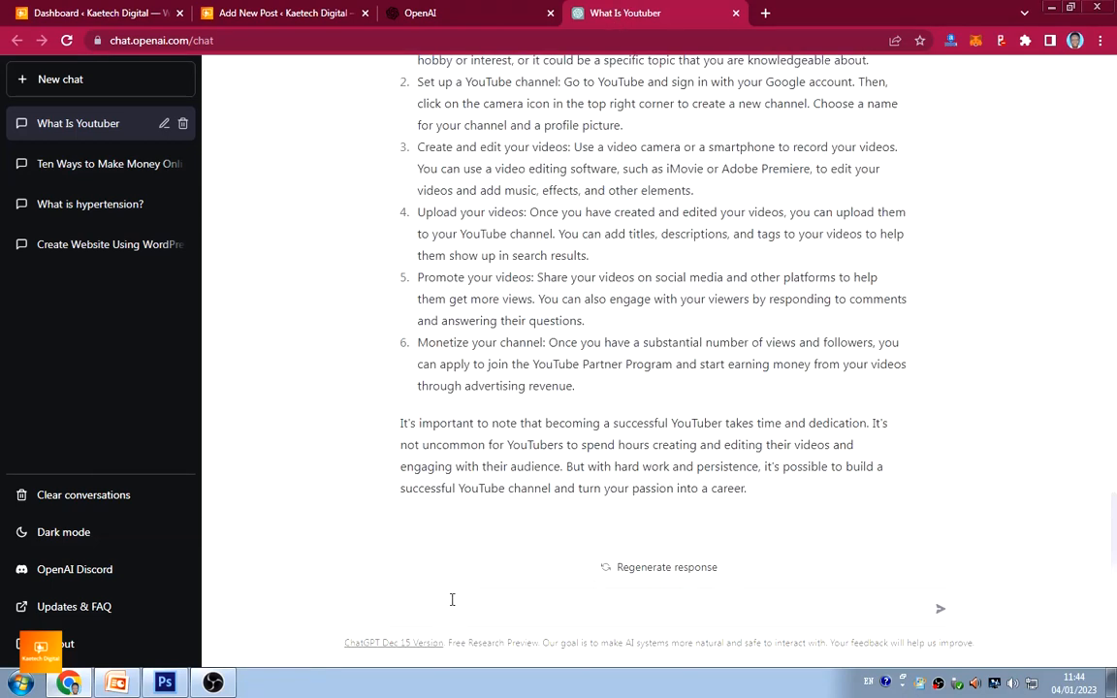
pyautogui.hotkey('ctrl', 'v')
pyautogui.press('BackSpace')
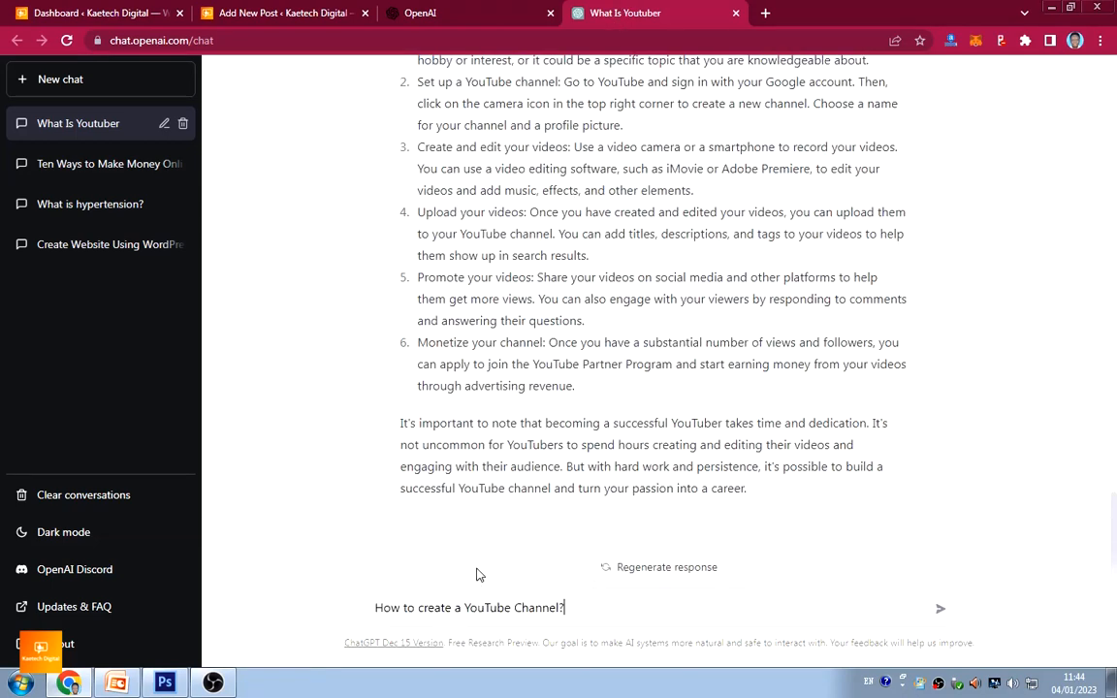
pyautogui.press('Return')
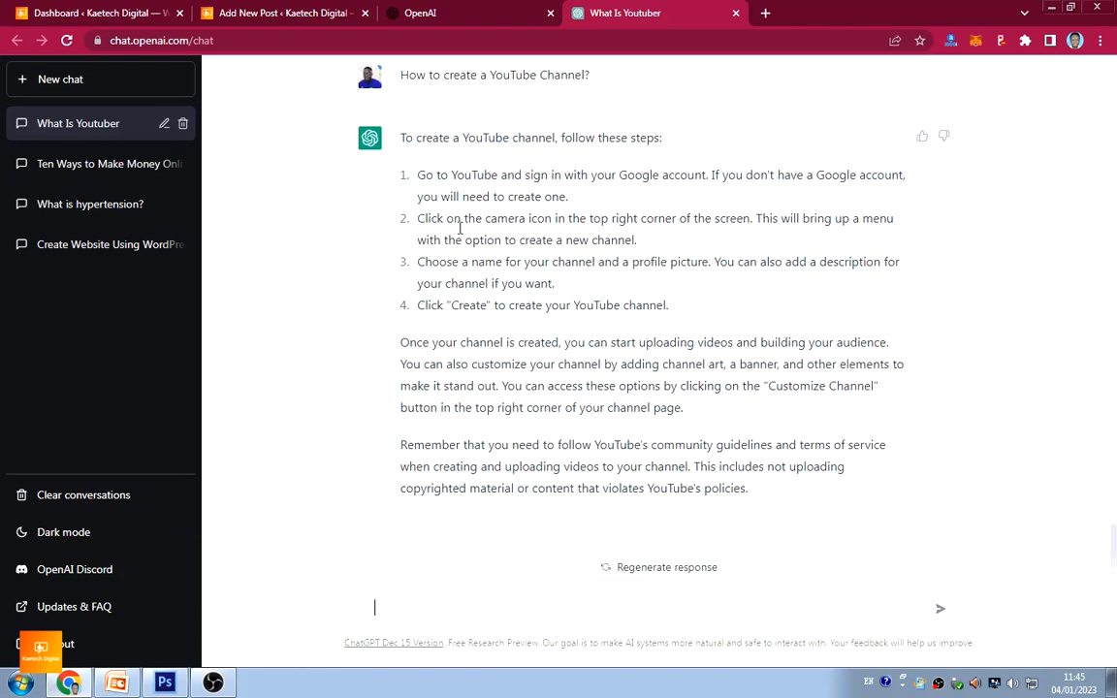
# Copy the question "How to create a YouTube Channel?" from the ChatGPT conversation and paste it as a new paragraph at the end of the WordPress post
pyautogui.scroll(1, 465, 261)
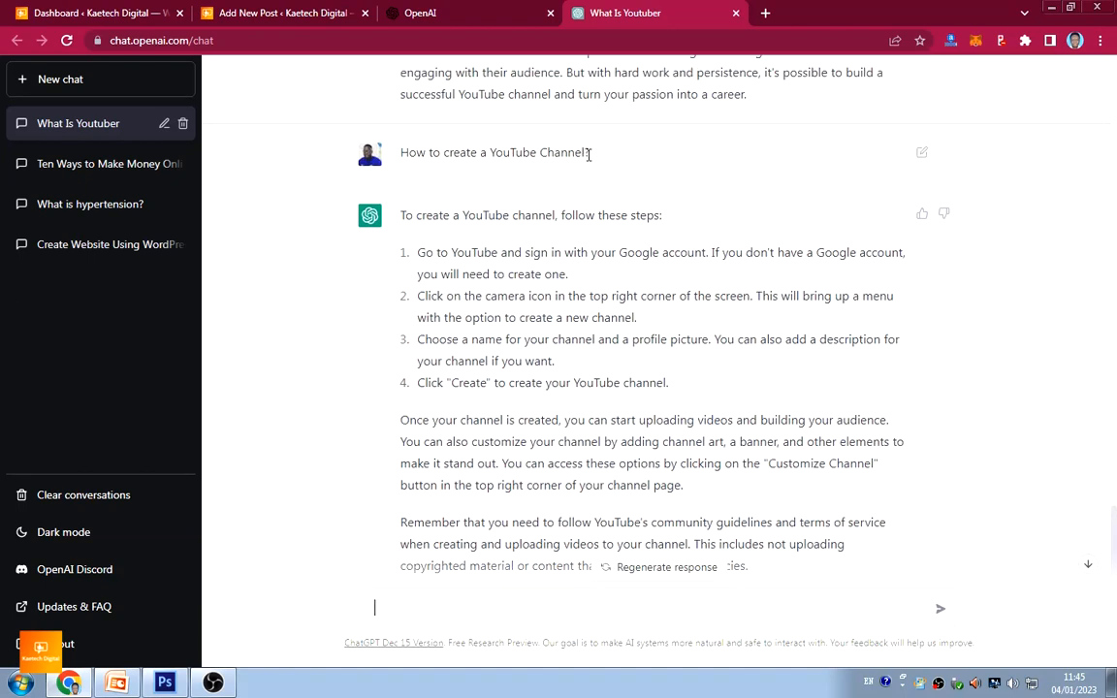
pyautogui.moveTo(591, 152); pyautogui.dragTo(400, 157)
pyautogui.hotkey('ctrl', 'c')
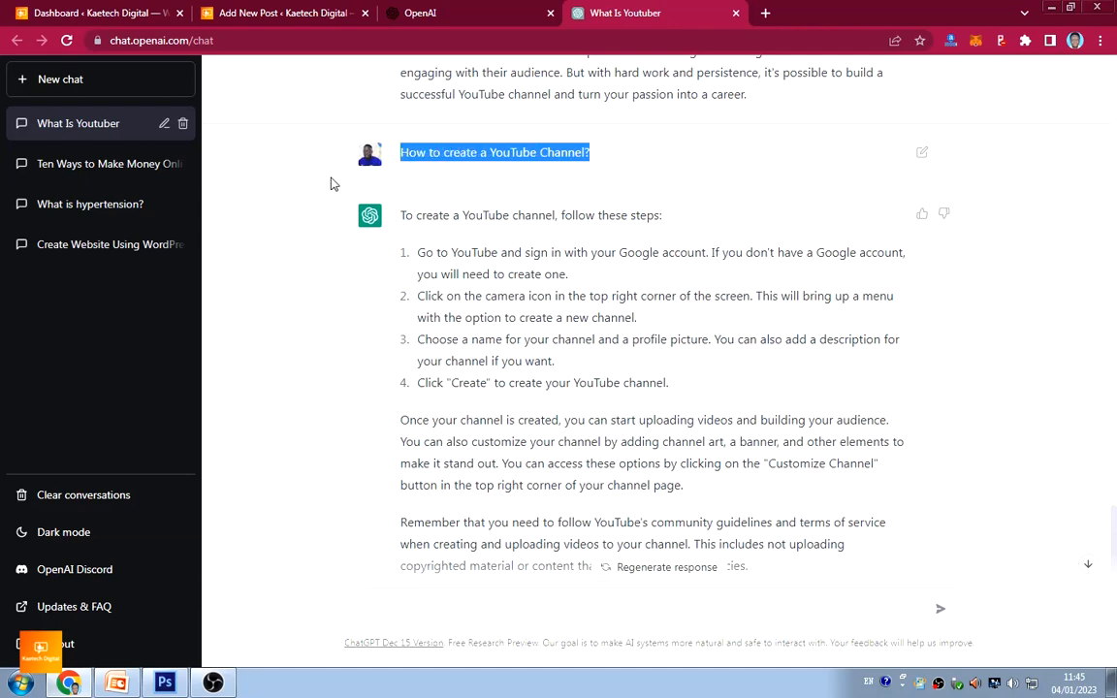
pyautogui.click(223, 17)
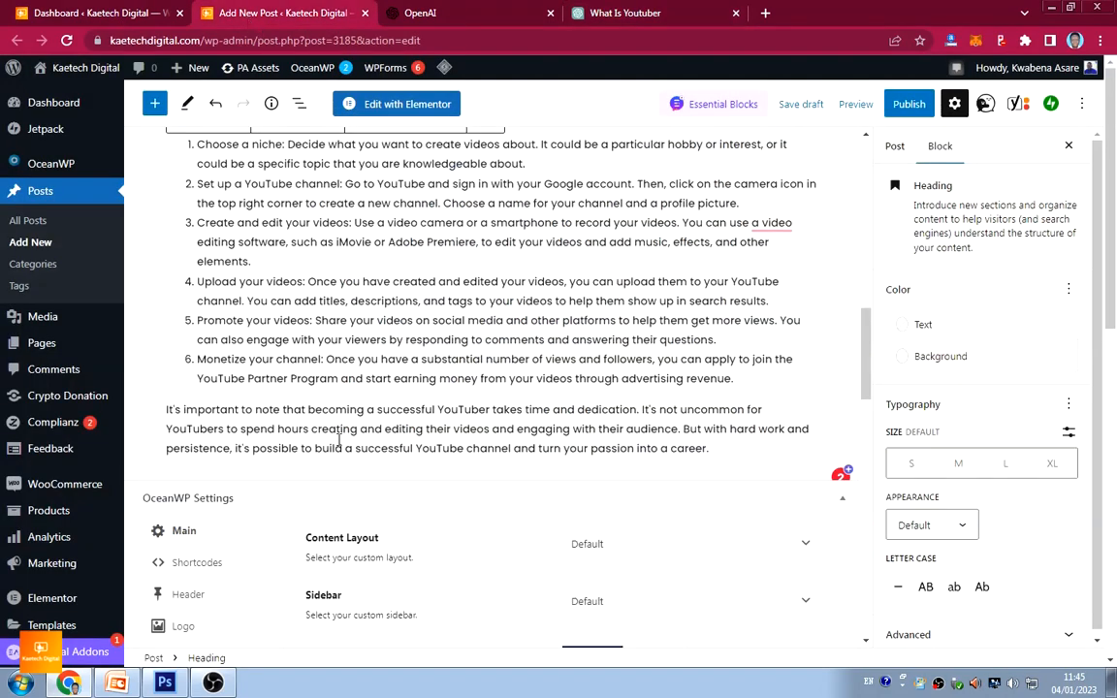
pyautogui.click(718, 447)
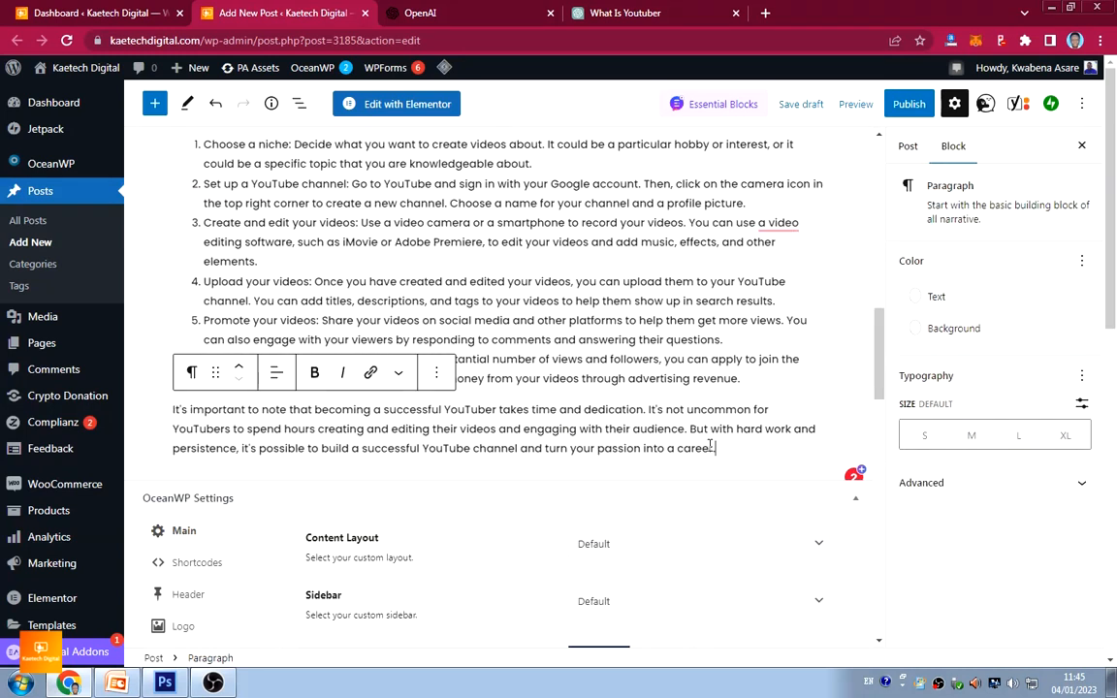
pyautogui.press('Return')
pyautogui.hotkey('ctrl', 'v')
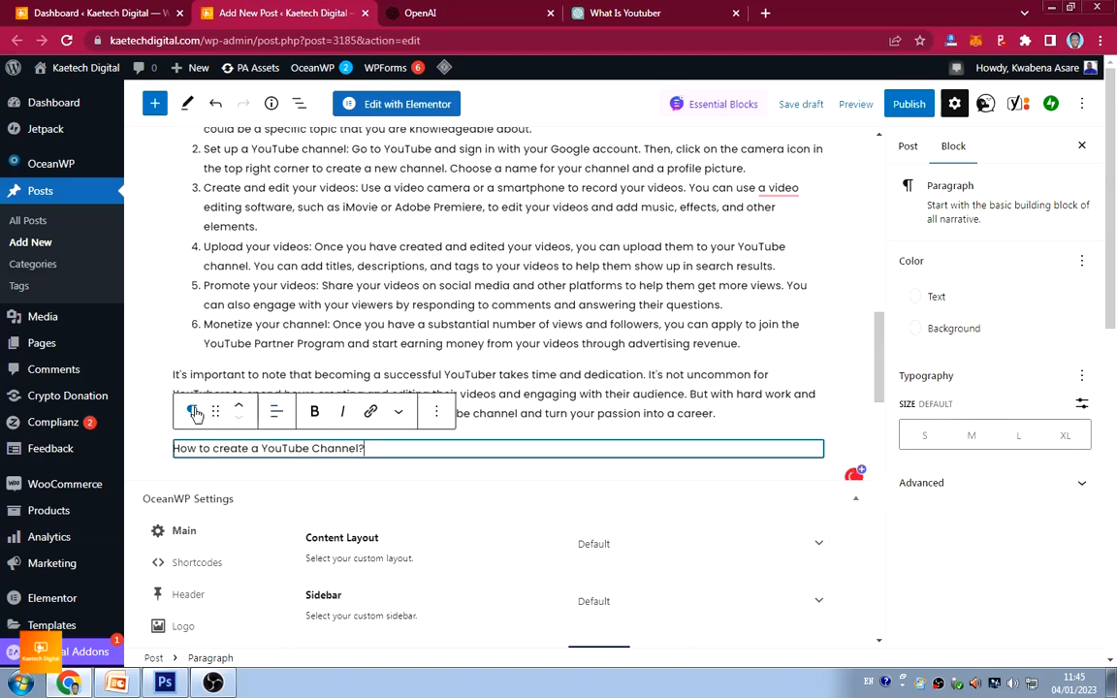
# Transform the "How to create a YouTube Channel?" paragraph into a Heading block and add an empty paragraph below it
pyautogui.click(192, 410)
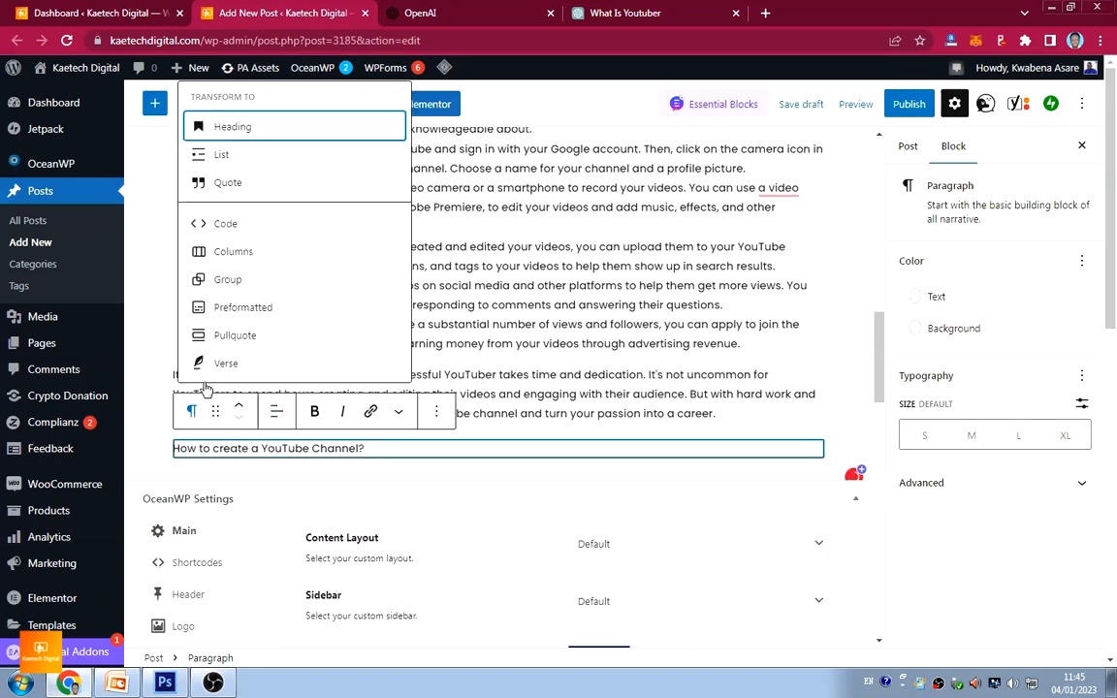
pyautogui.click(228, 127)
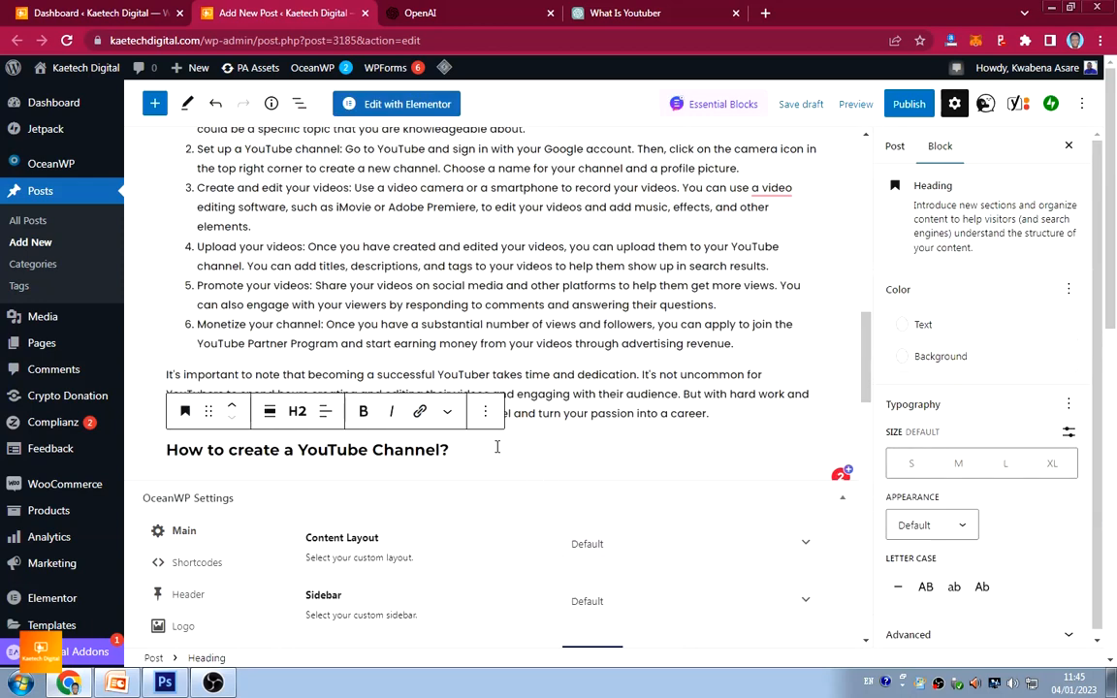
pyautogui.press('Return')
pyautogui.write('#')
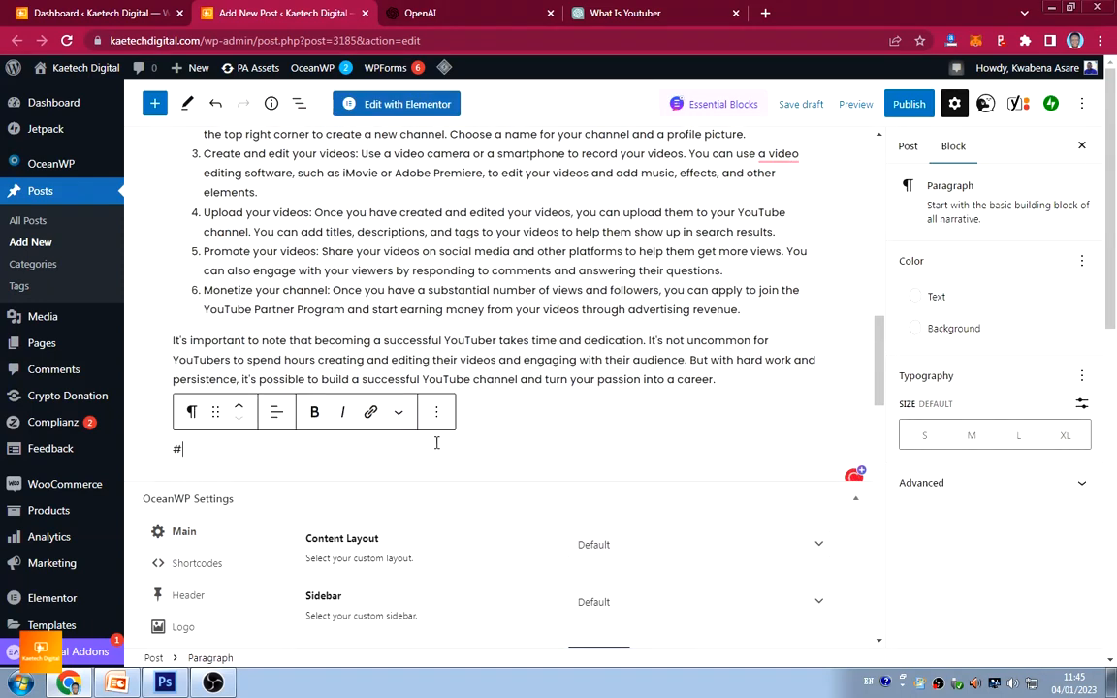
pyautogui.press('BackSpace')
# Copy ChatGPT's full answer on creating a YouTube channel and paste it beneath the "How to create a YouTube Channel?" heading in the post
pyautogui.click(625, 12)
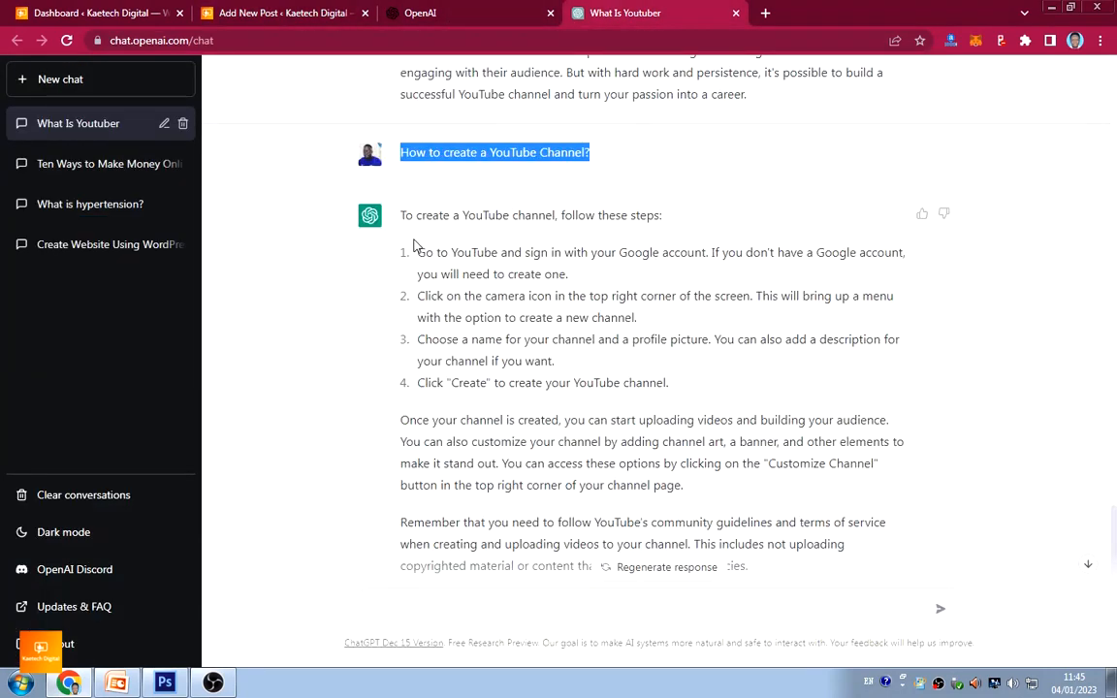
pyautogui.scroll(-2, 413, 249)
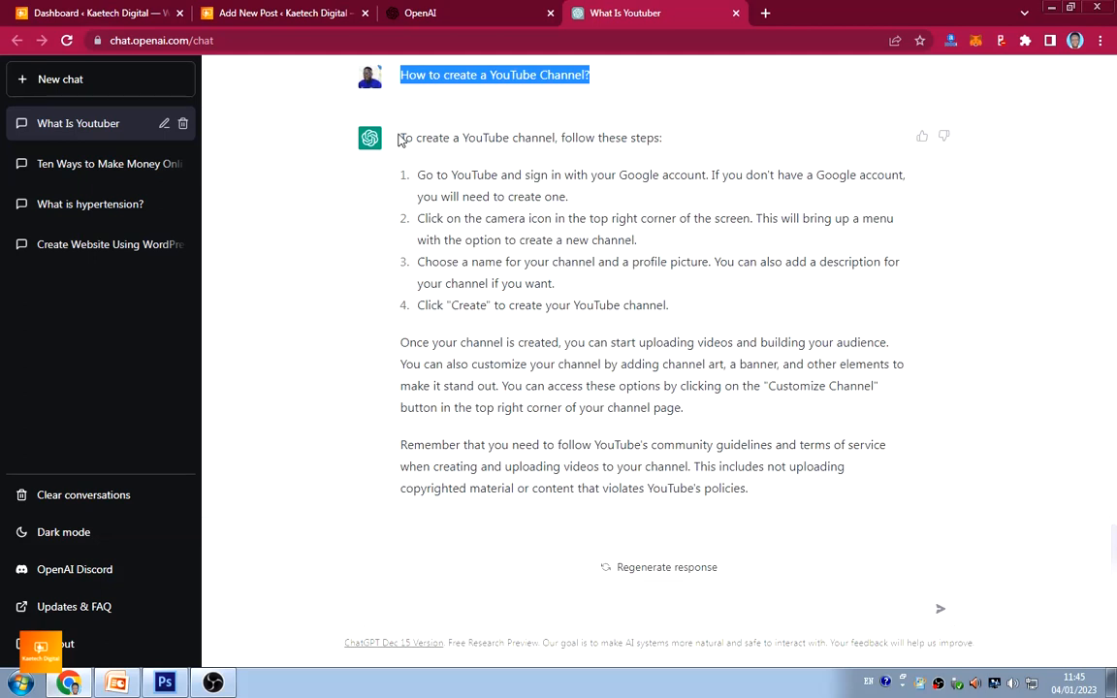
pyautogui.moveTo(397, 139); pyautogui.dragTo(801, 488)
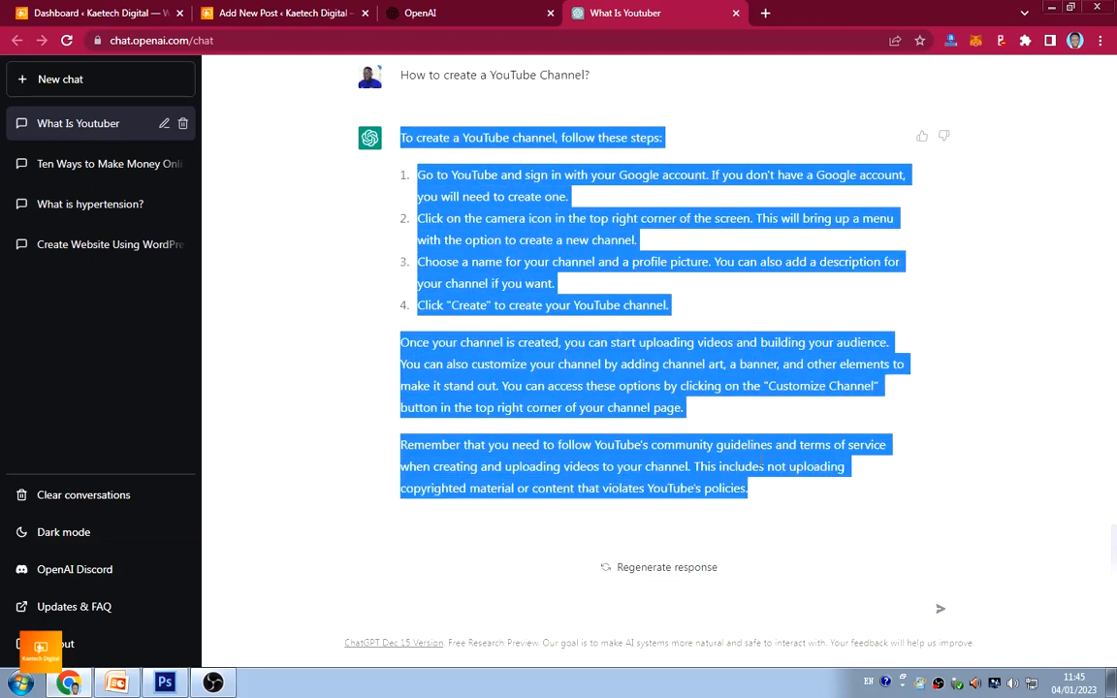
pyautogui.click(242, 14)
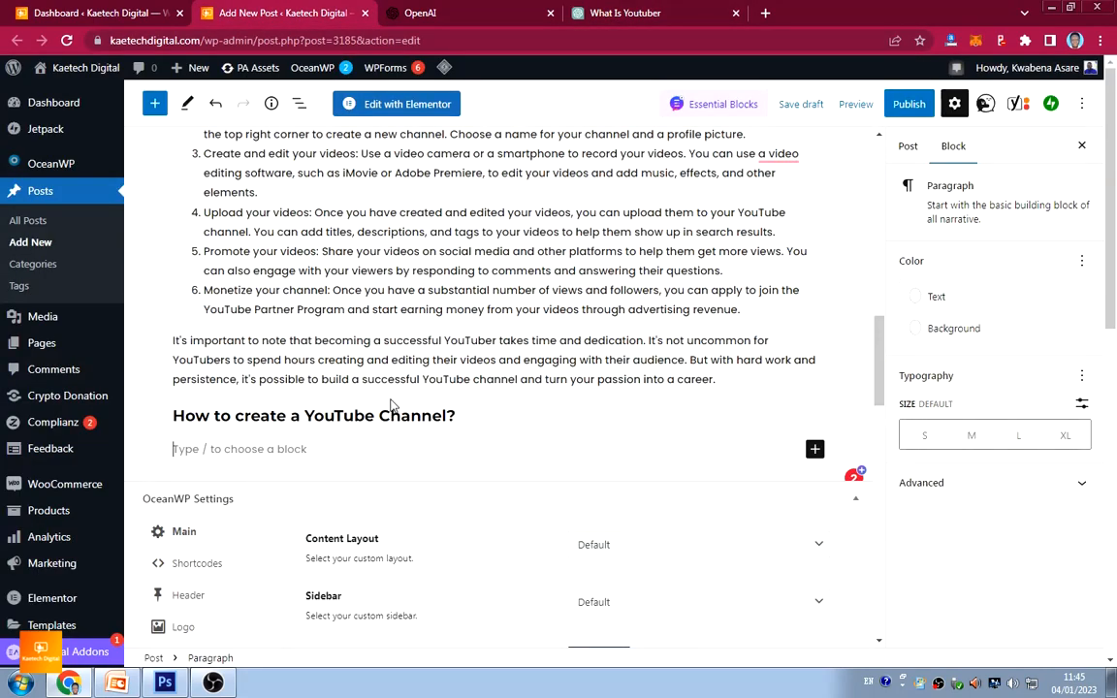
pyautogui.write('To create a YouTube channel, follow these steps: Go to YouTube and sign in with your Google account. If you don\'t have a Google account, you will need to create one. Click on the camera icon in the top right corner of the screen. This will bring up a menu with the option to create a new channel. Choose a name for your channel and a profile picture. You can also add a description for your channel if you want. Click "Create" to create your YouTube channel. Once your channel is created, you can start uploading videos and building your audience. You can also customize your channel by adding channel art, a banner, and other elements to make it stand out. You can access these options by clicking on the camera icon in the top right corner of your channel page. Remember that you need to follow YouTube\'s community guidelines and terms of service when creating and uploading videos to your channel. This includes not uploading copyrighted material or content that violates YouTube\'s policies.')
pyautogui.scroll(3, 383, 405)
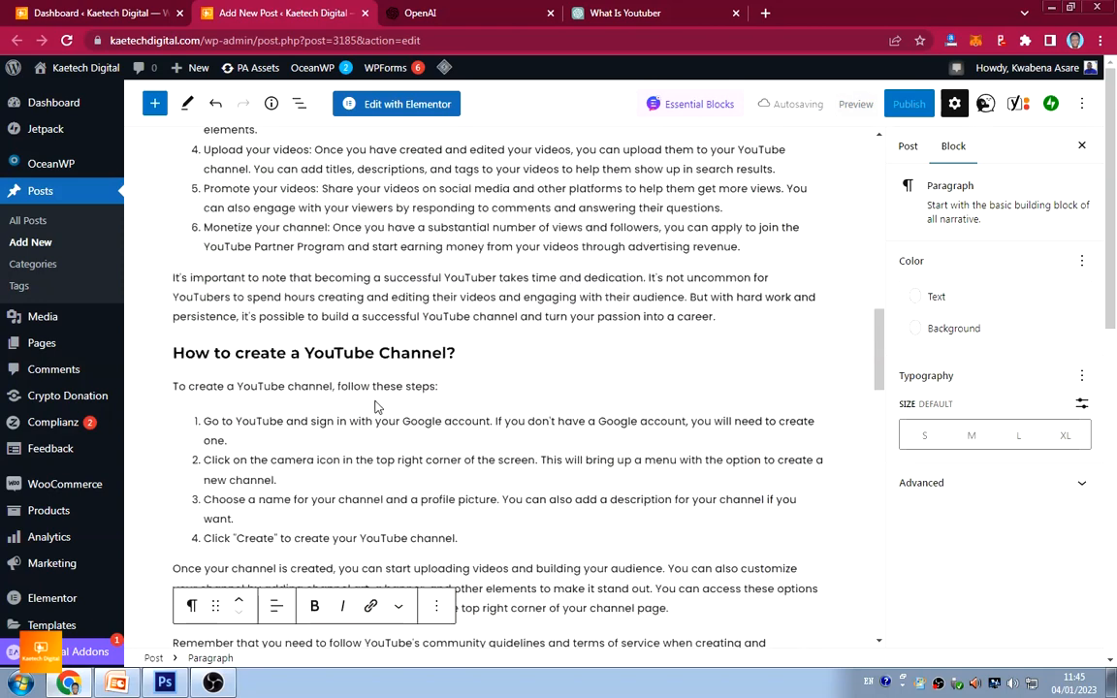
pyautogui.scroll(-3, 376, 406)
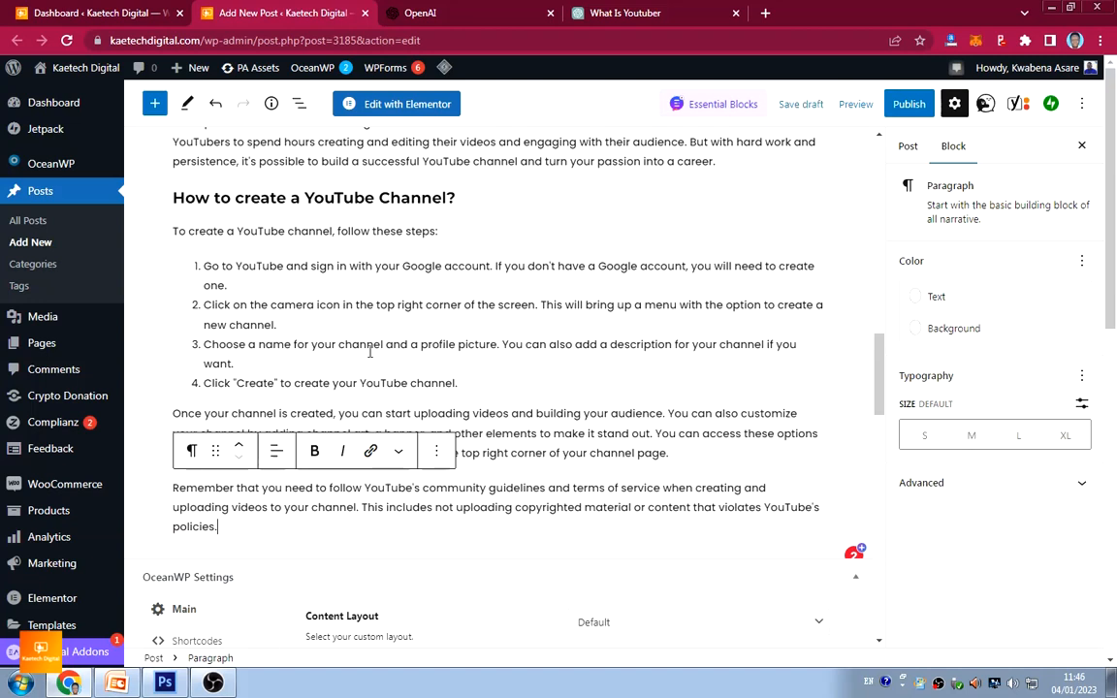
pyautogui.scroll(-1, 549, 420)
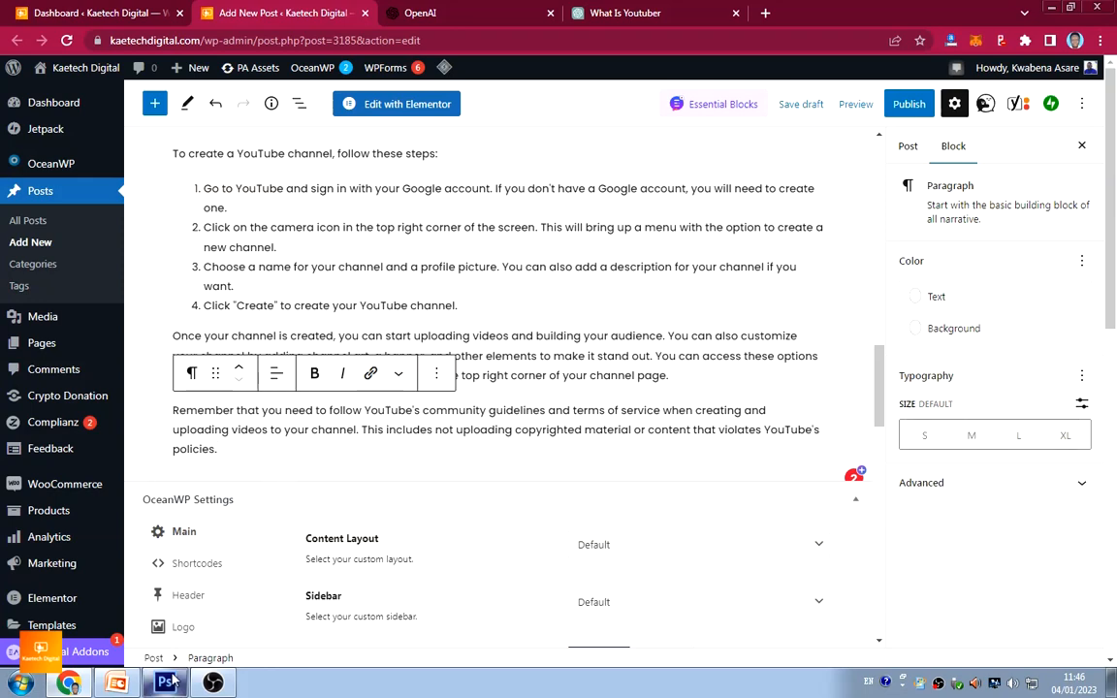
# Switch to PowerPoint and copy the fourth topic on the content slide, "How much does YouTube pays?"
pyautogui.hotkey('alt', 'Tab')
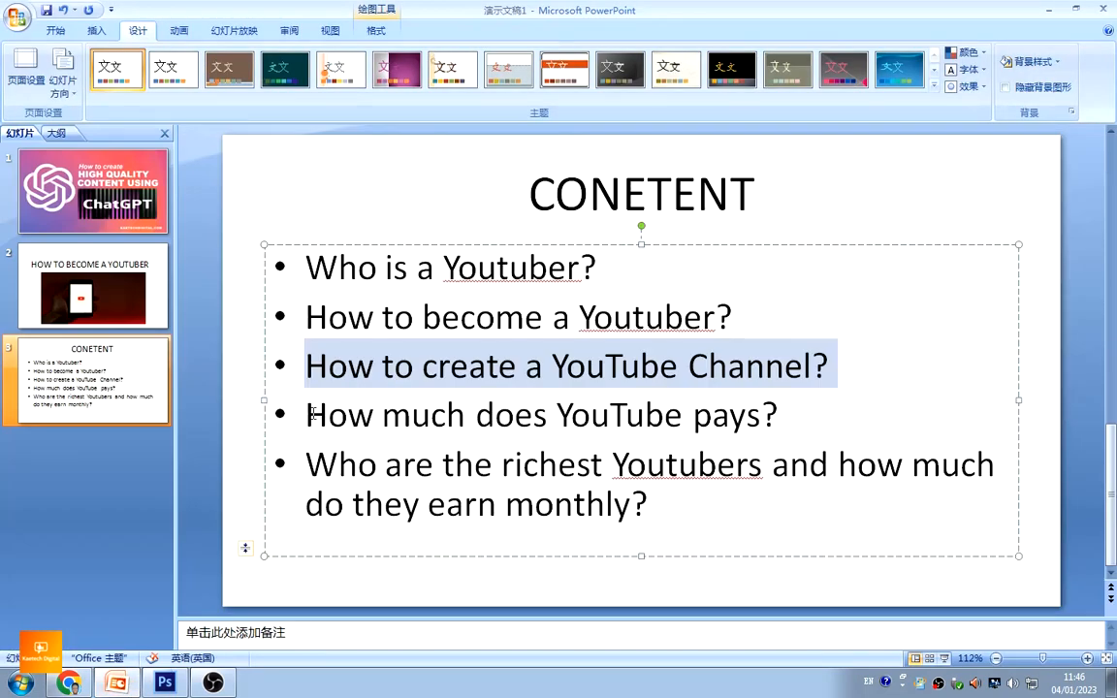
pyautogui.moveTo(309, 415); pyautogui.dragTo(775, 420)
pyautogui.hotkey('ctrl', 'c')
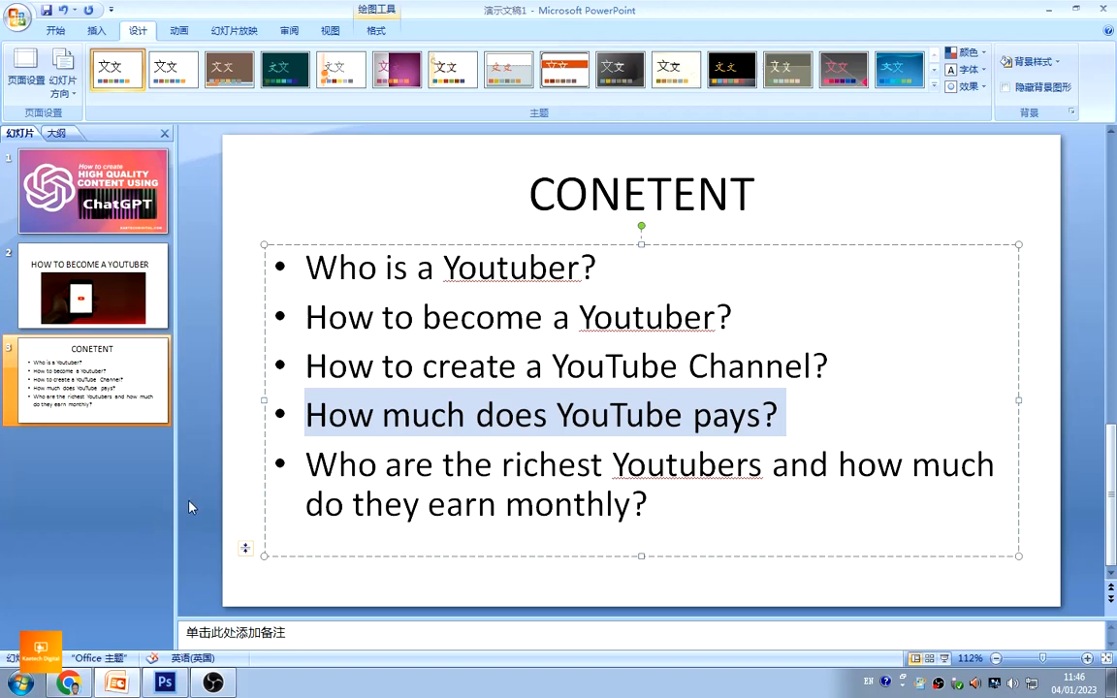
# Return to the ChatGPT conversation in the browser and submit the copied topic "How much does YouTube pays?" as a prompt
pyautogui.click(70, 684)
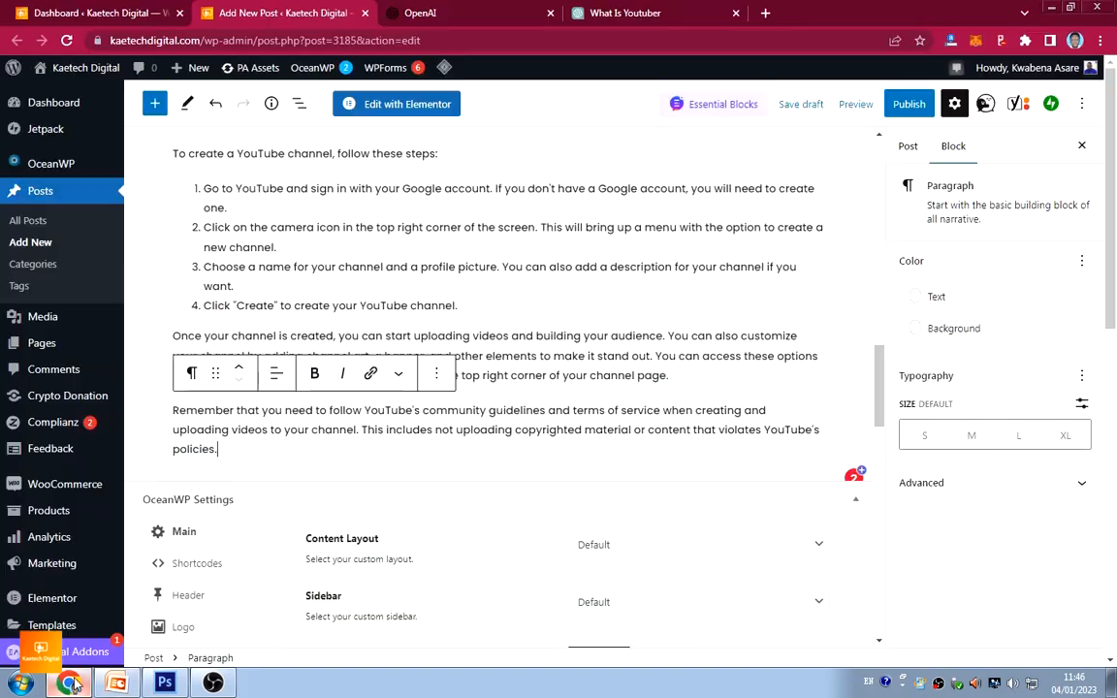
pyautogui.click(587, 13)
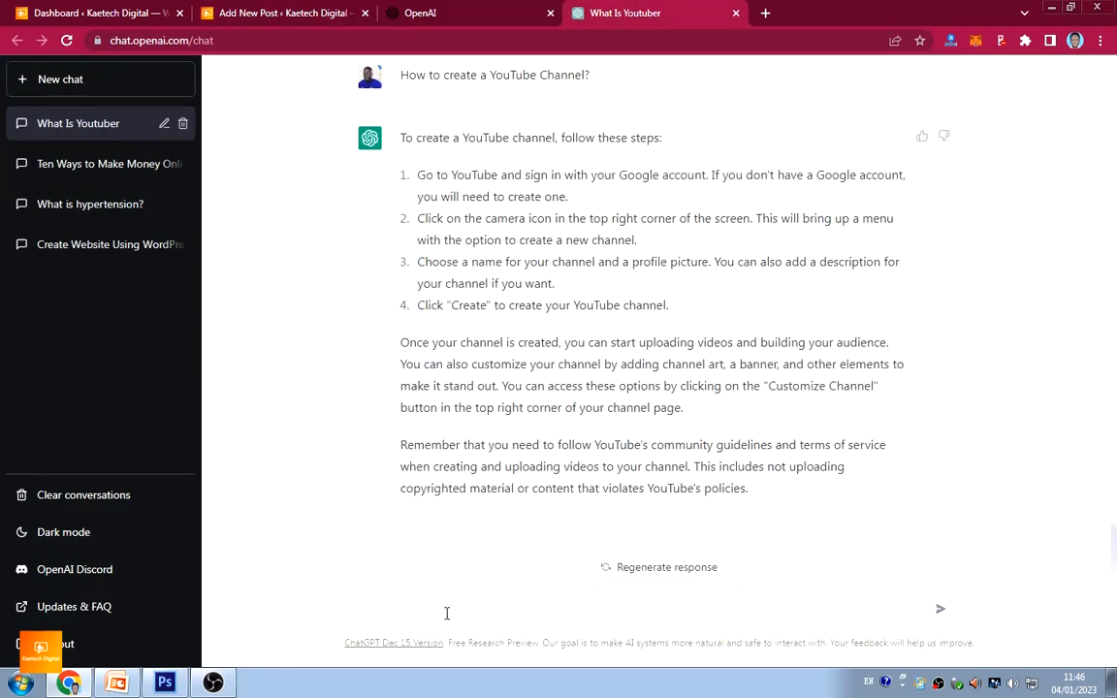
pyautogui.hotkey('ctrl', 'v')
pyautogui.press('BackSpace')
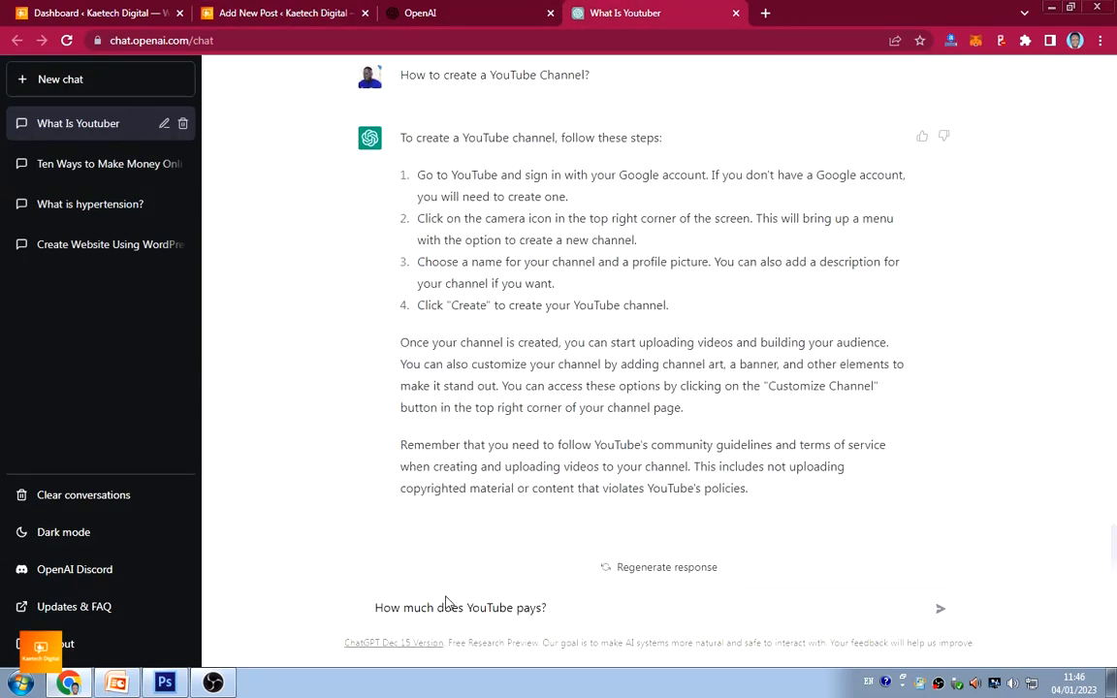
pyautogui.press('Return')
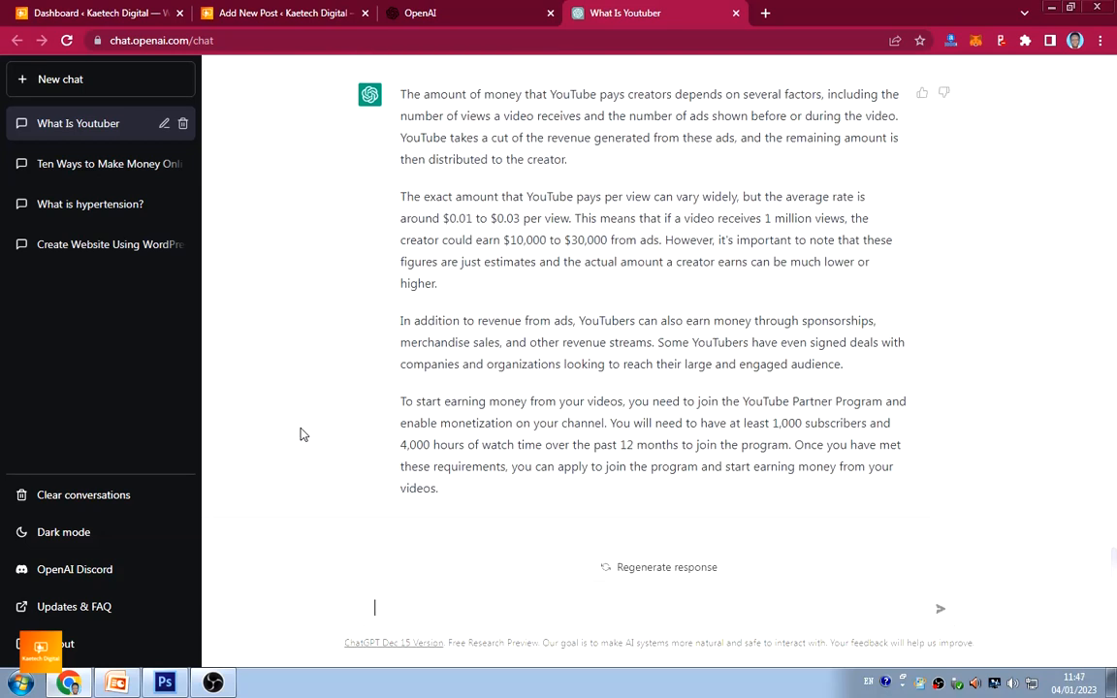
# Copy the question "How much does YouTube pays?" from the conversation and paste it as a new paragraph after the channel-creation section of the post
pyautogui.scroll(1, 496, 422)
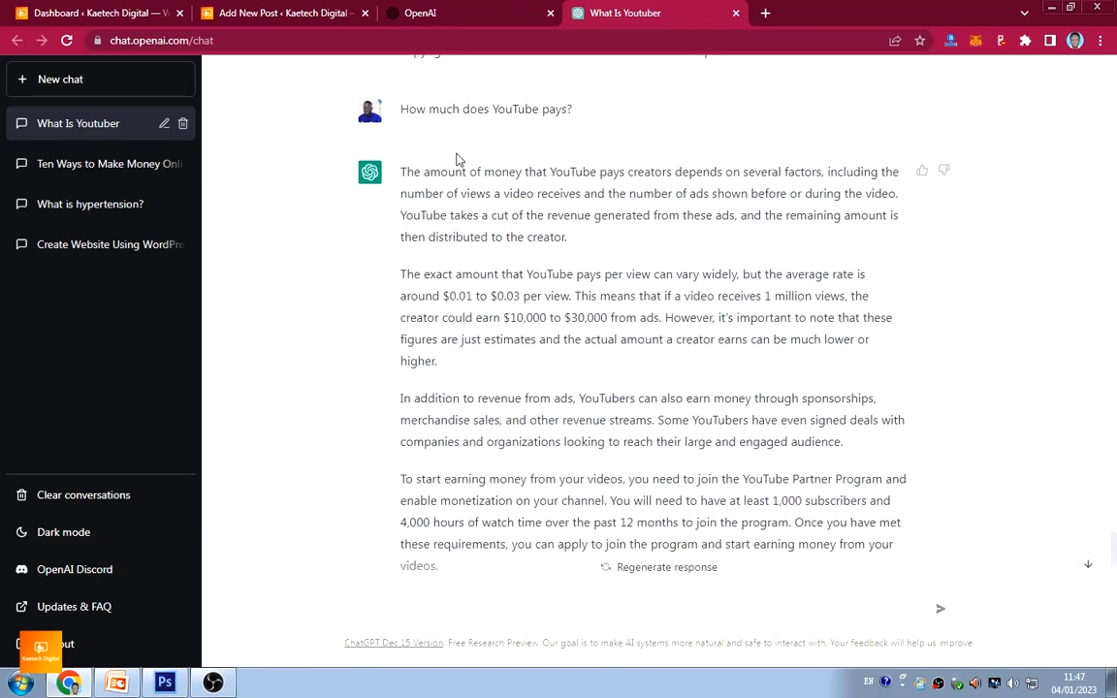
pyautogui.moveTo(402, 107); pyautogui.dragTo(571, 125)
pyautogui.hotkey('ctrl', 'c')
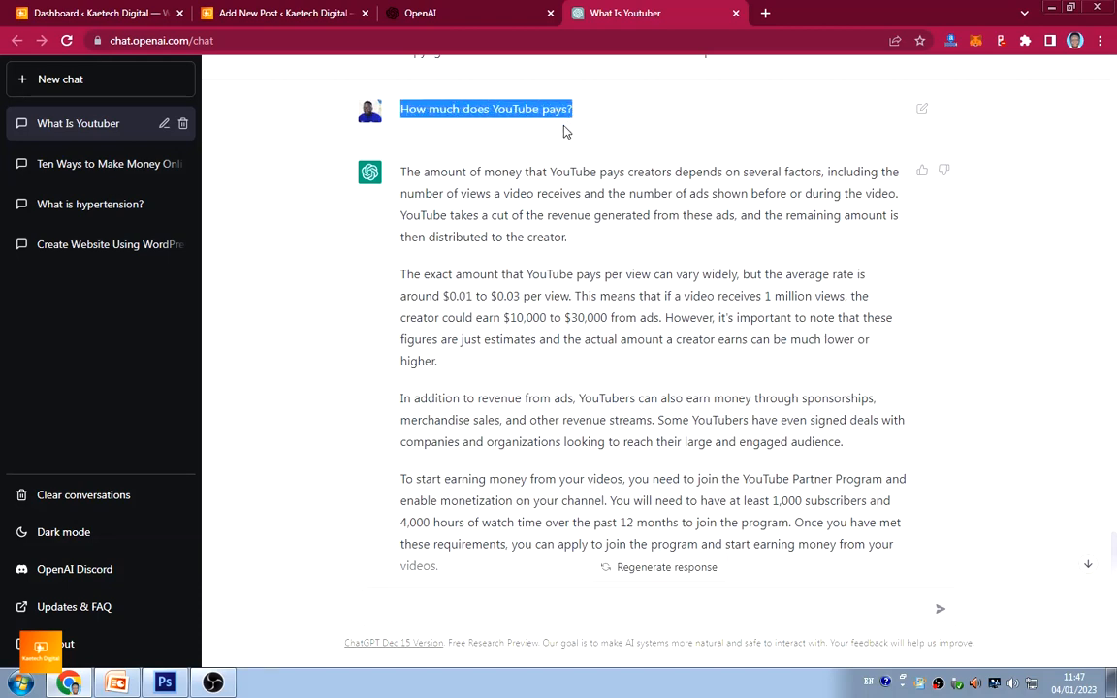
pyautogui.click(276, 12)
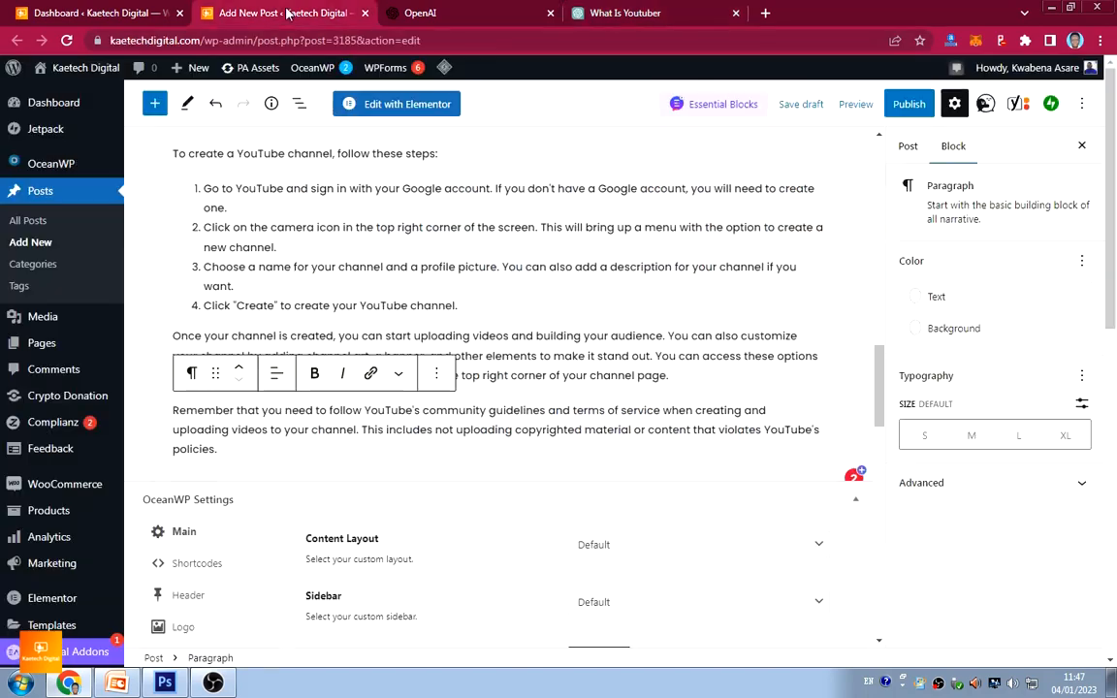
pyautogui.click(286, 469)
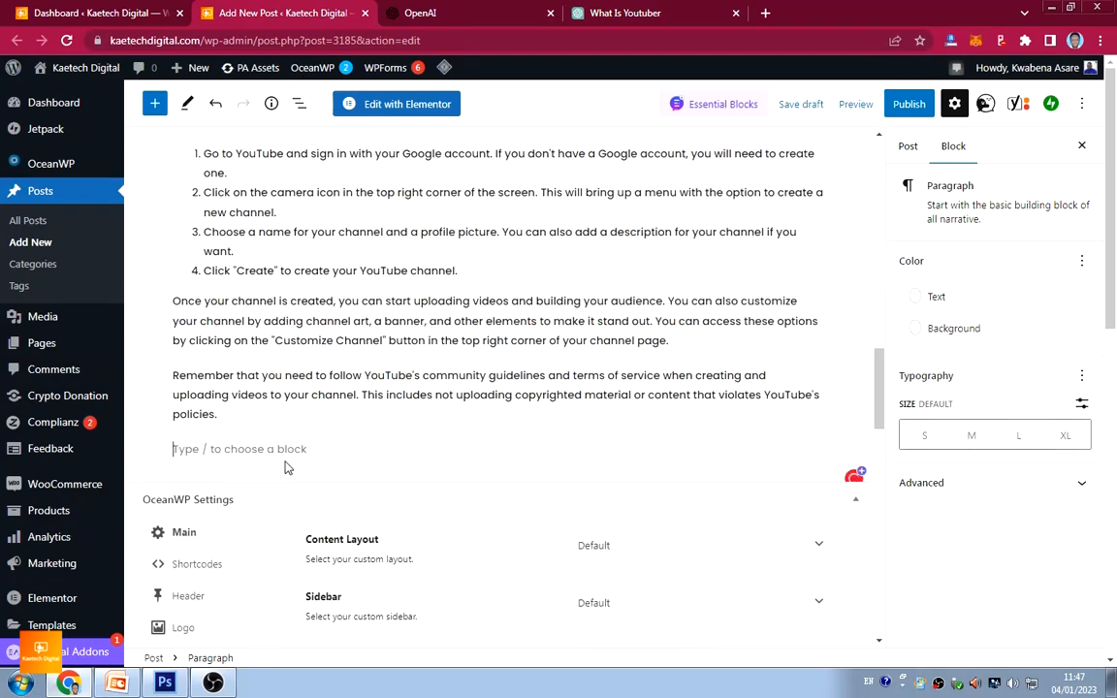
pyautogui.hotkey('ctrl', 'v')
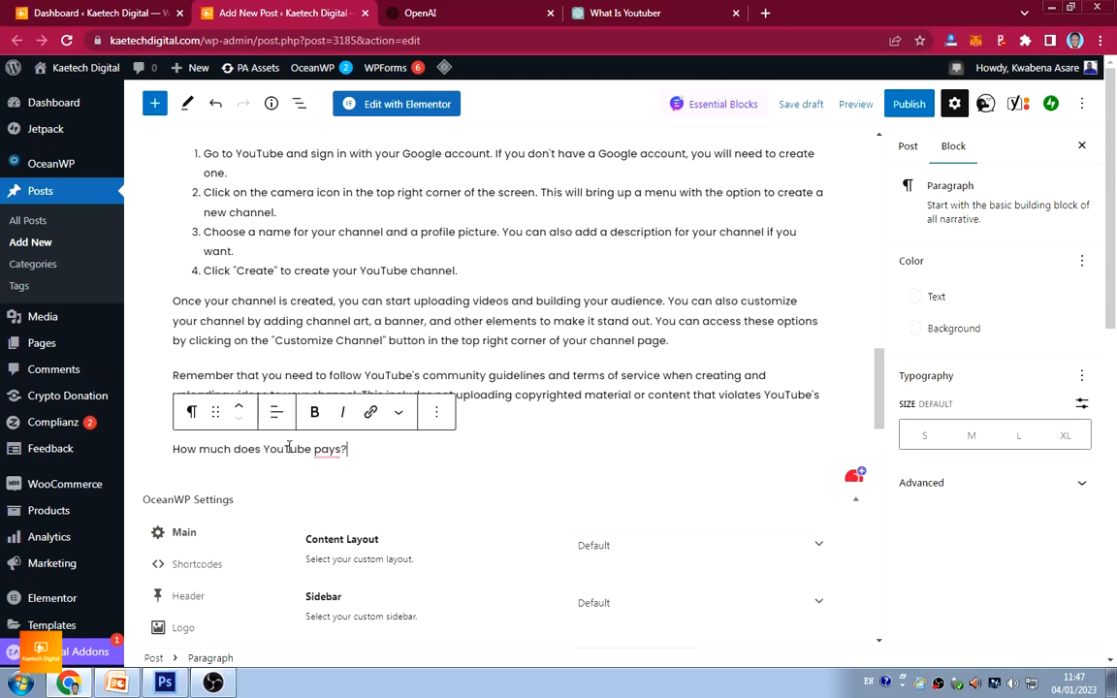
# Turn the "How much does YouTube pays?" paragraph into a Heading block and start an empty paragraph beneath it
pyautogui.click(191, 412)
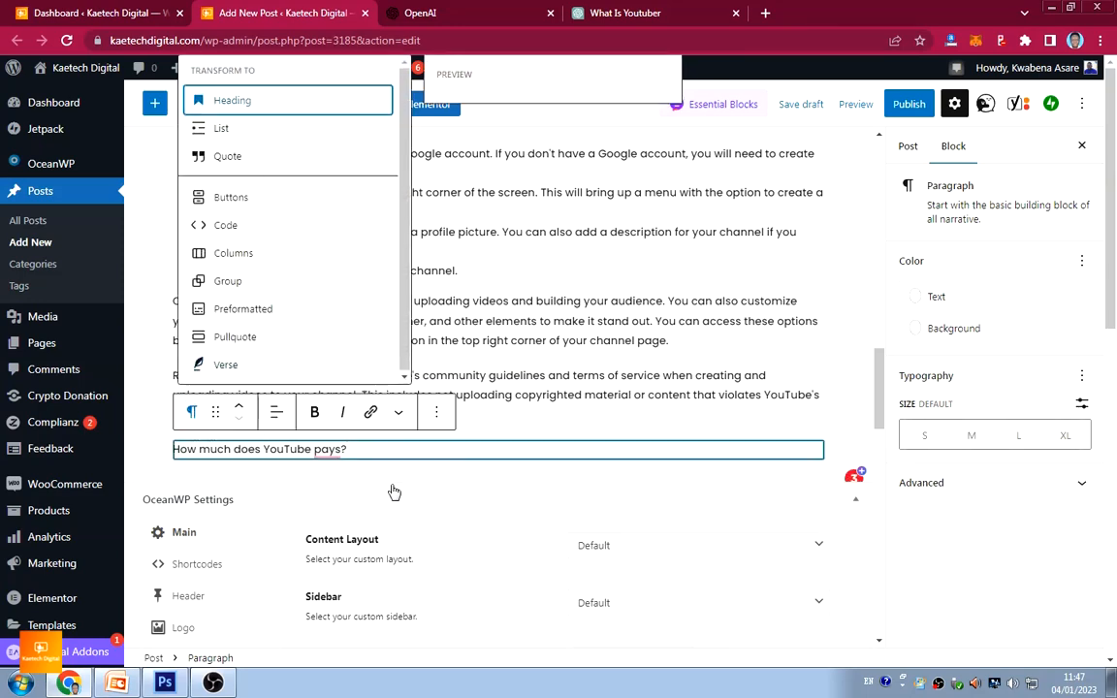
pyautogui.press('Return')
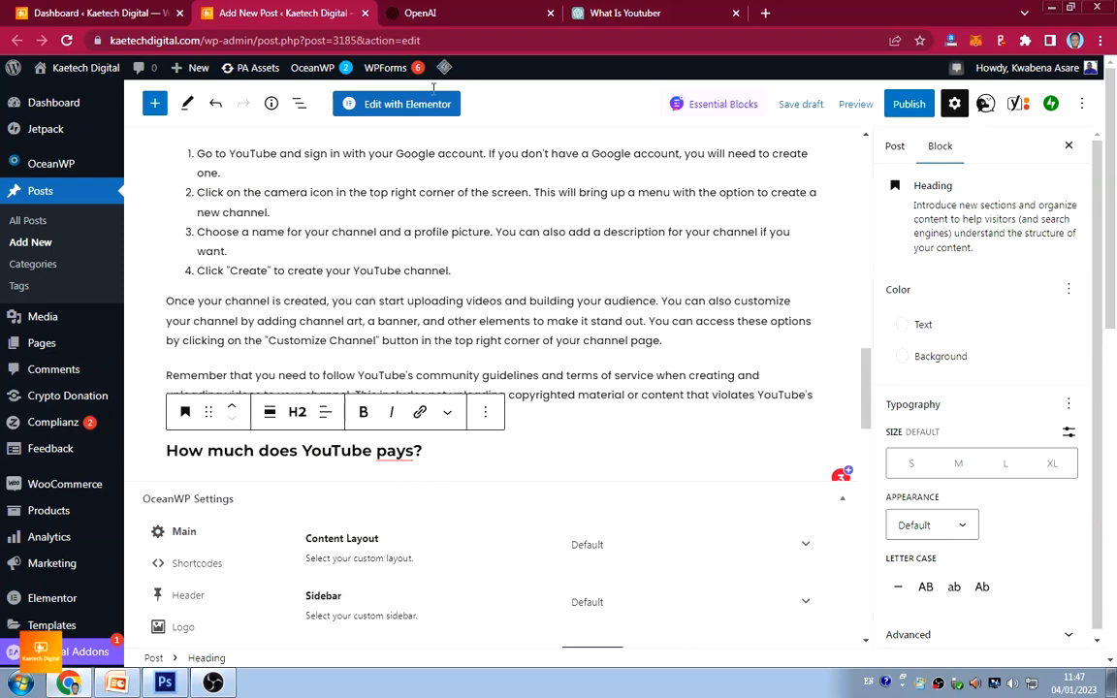
pyautogui.press('Return')
# Copy ChatGPT's full answer on YouTube's payments, paste it below the "How much does YouTube pays?" heading, and look over the post
pyautogui.click(596, 12)
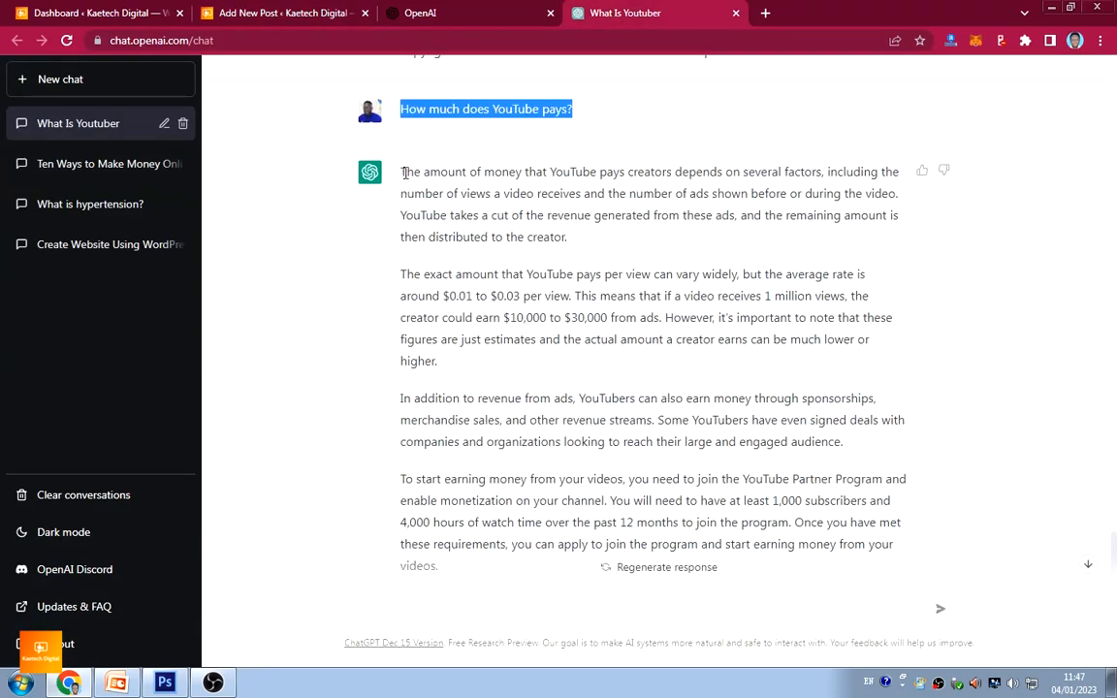
pyautogui.scroll(-1, 419, 237)
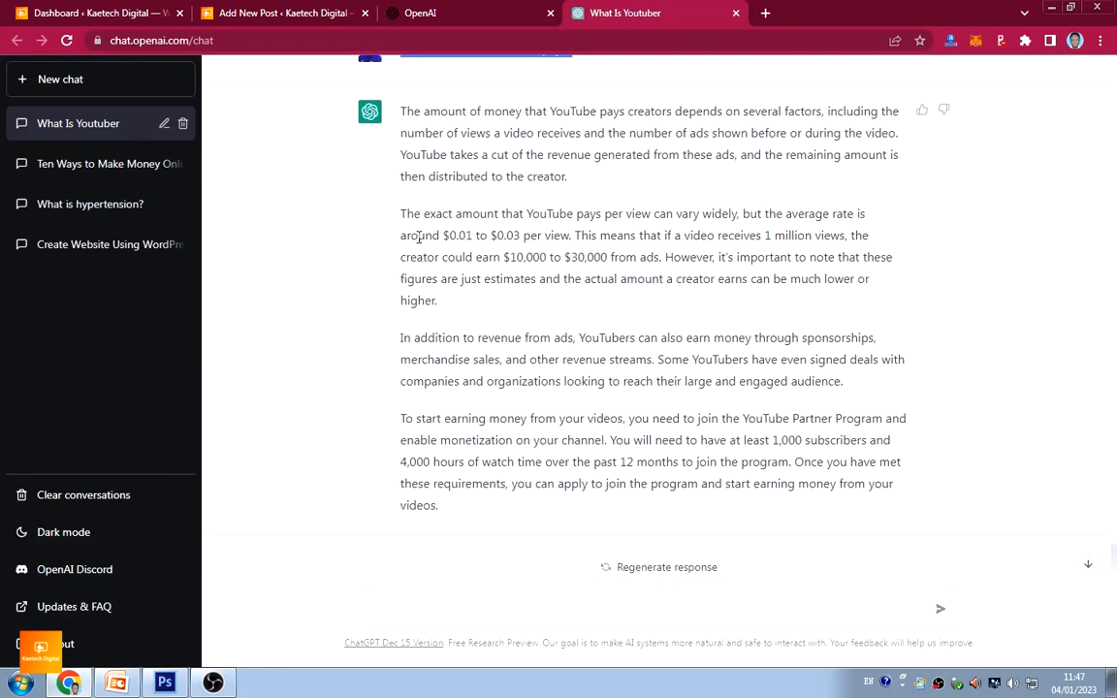
pyautogui.moveTo(398, 94); pyautogui.dragTo(532, 489)
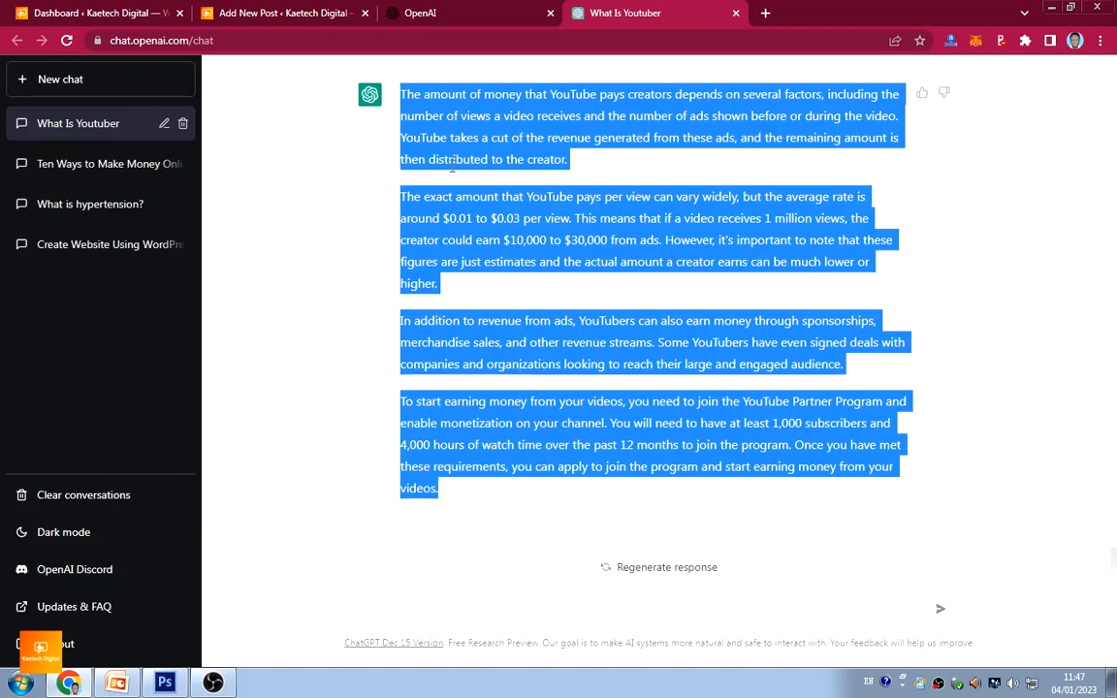
pyautogui.click(265, 14)
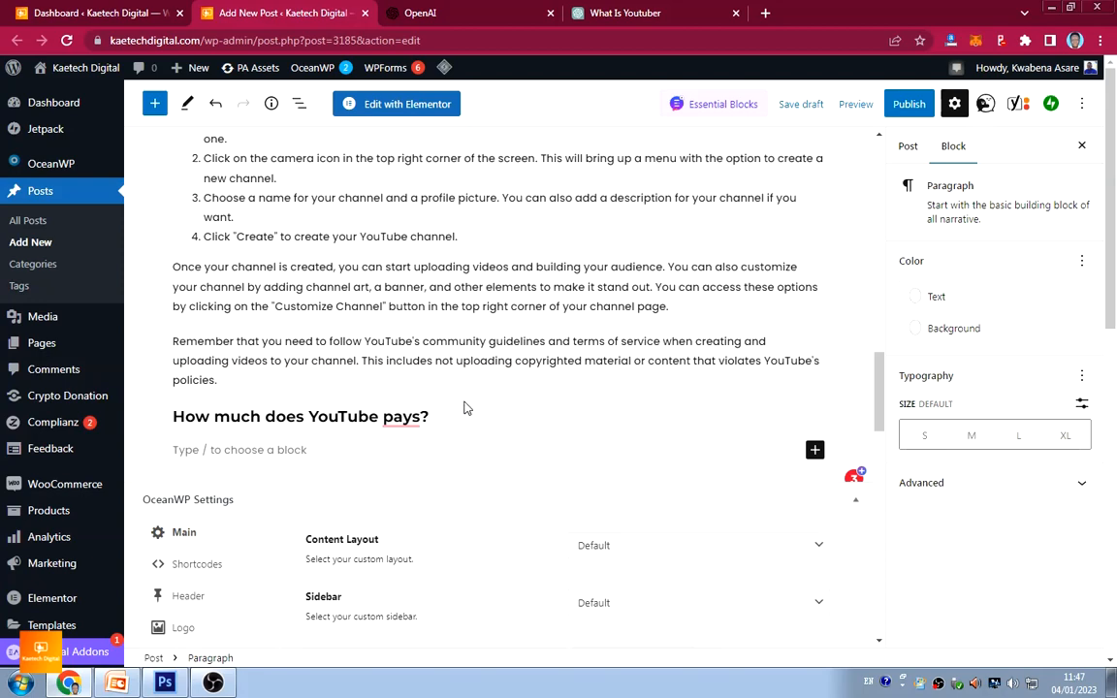
pyautogui.hotkey('ctrl', 'v')
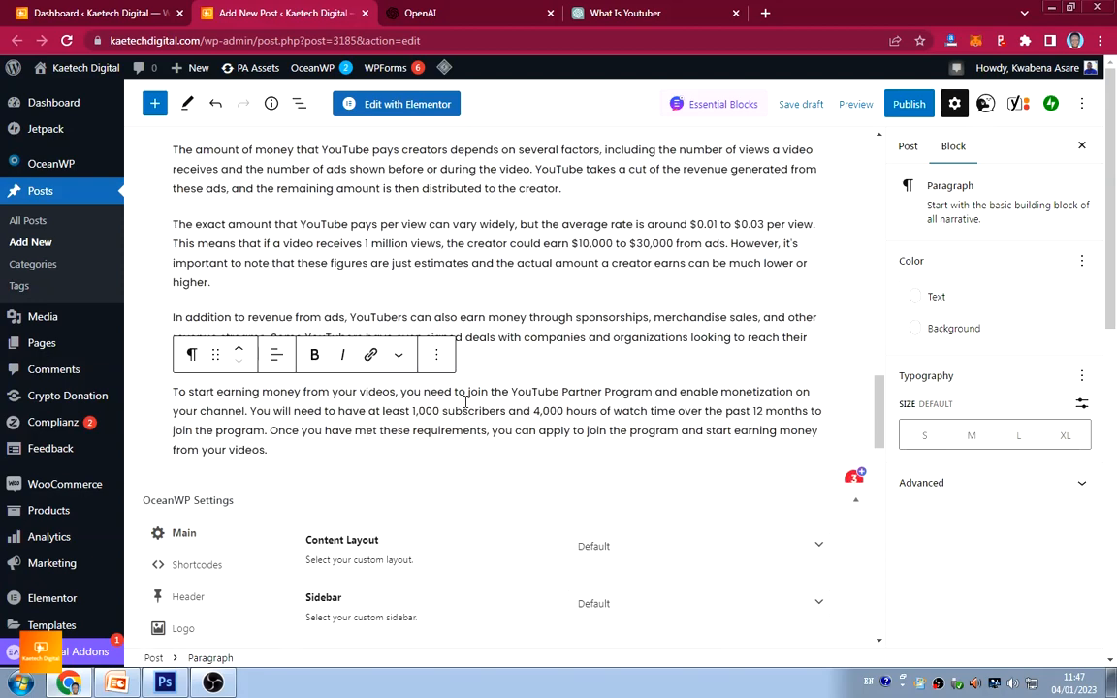
pyautogui.scroll(4, 560, 328)
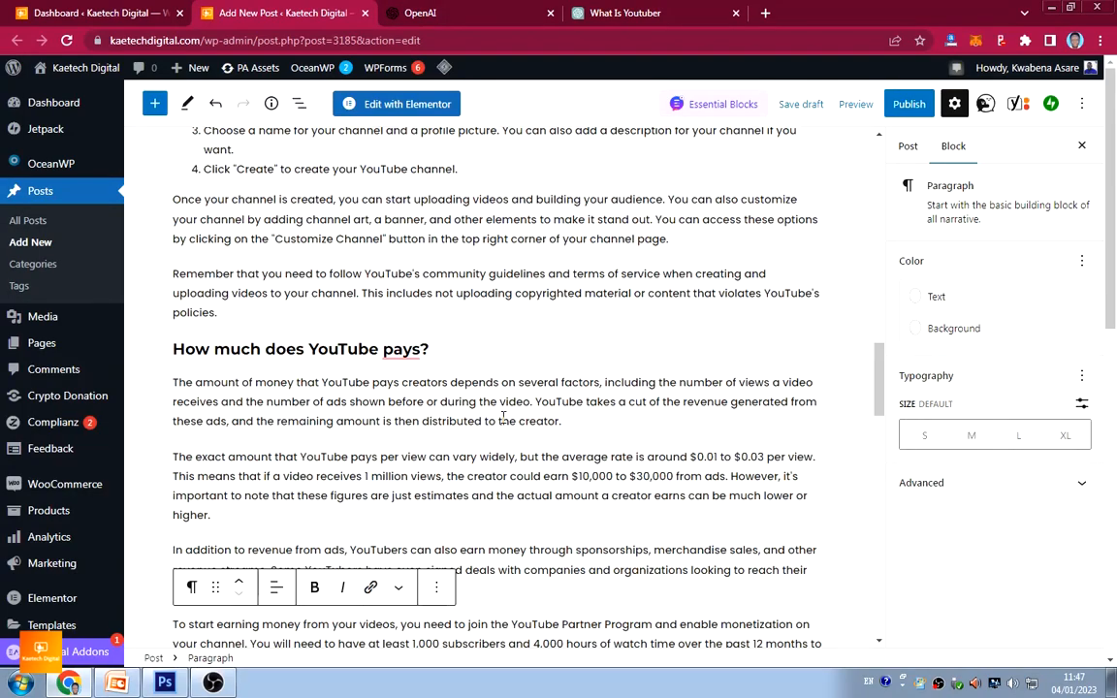
pyautogui.scroll(-2, 499, 413)
pyautogui.scroll(3, 504, 411)
pyautogui.scroll(15, 503, 411)
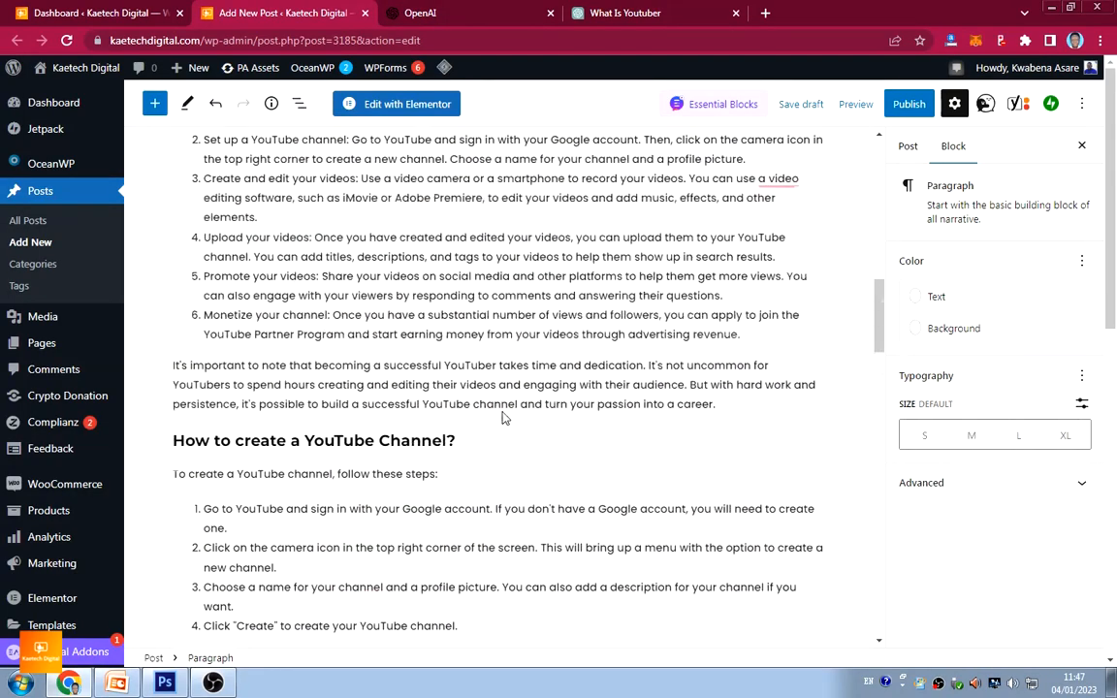
pyautogui.scroll(8, 503, 413)
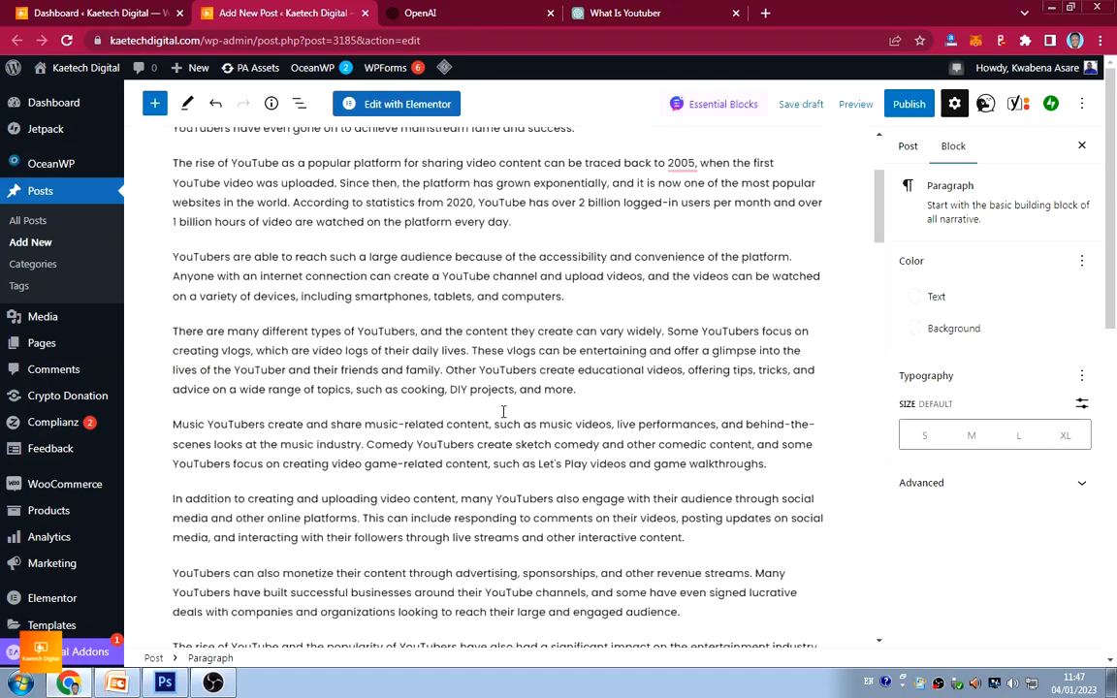
pyautogui.scroll(-10, 503, 411)
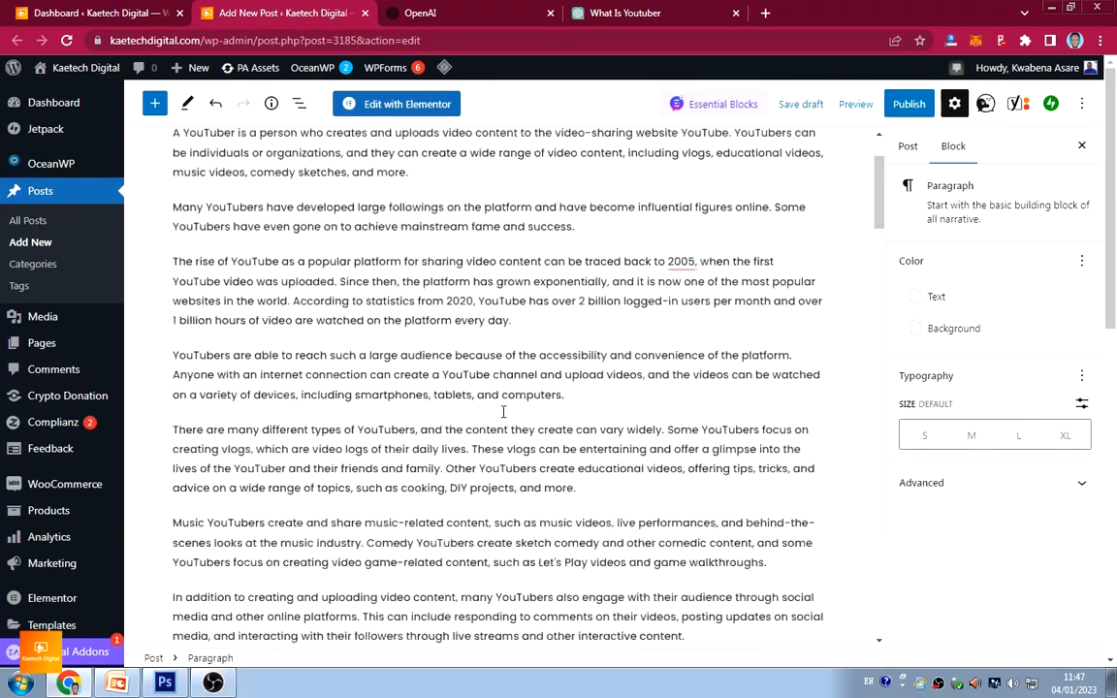
pyautogui.scroll(-15, 503, 411)
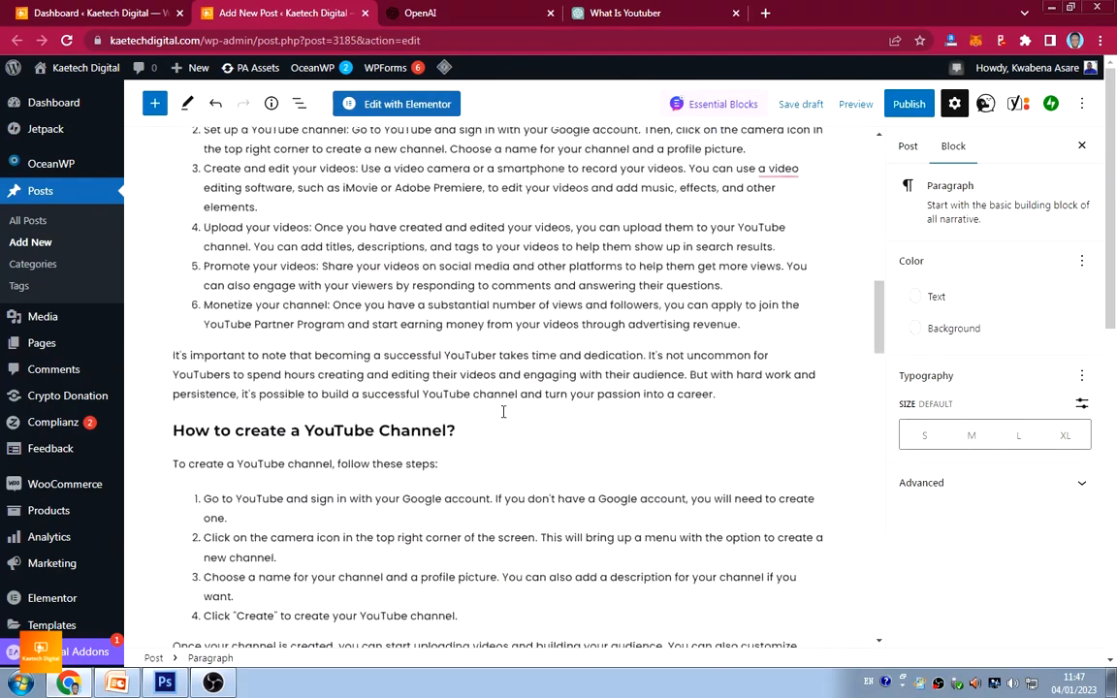
pyautogui.scroll(-3, 503, 412)
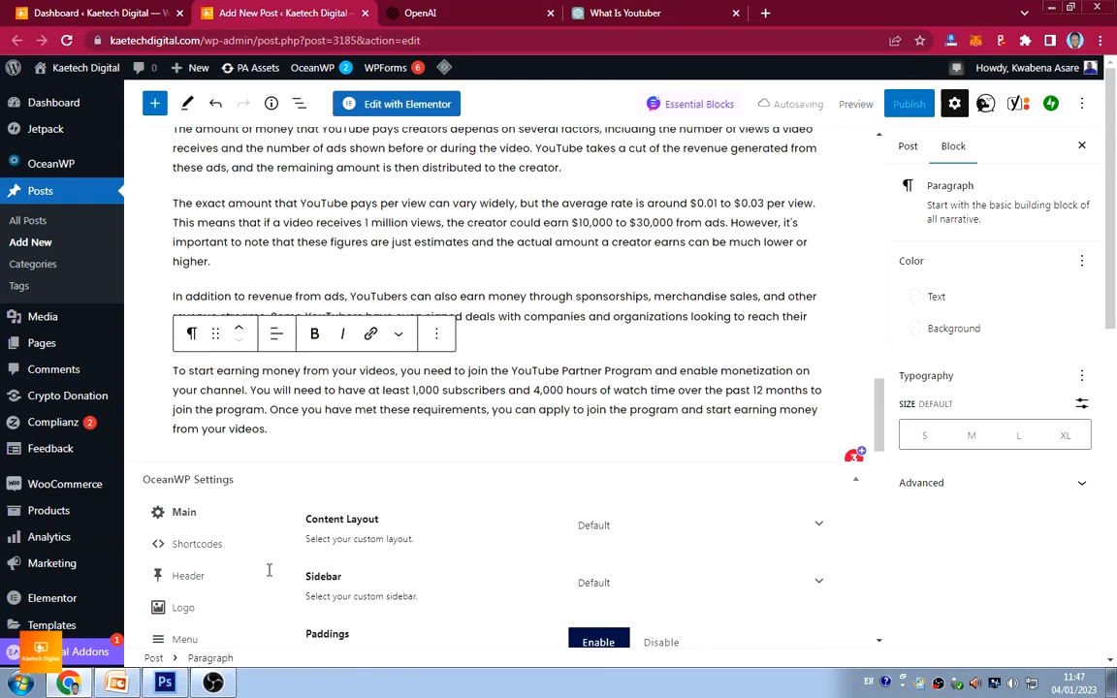
# Switch to PowerPoint and copy the topic "Who are the richest Youtubers and how much do they earn monthly?" from the content slide
pyautogui.click(117, 682)
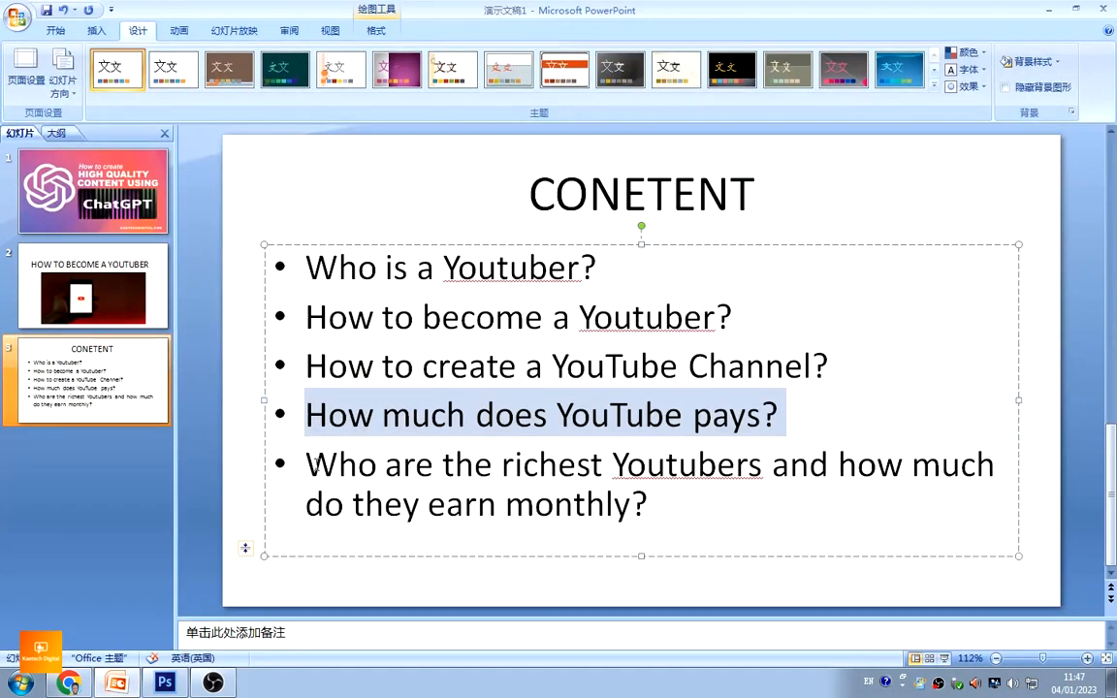
pyautogui.moveTo(308, 464); pyautogui.dragTo(648, 503)
pyautogui.hotkey('ctrl', 'c')
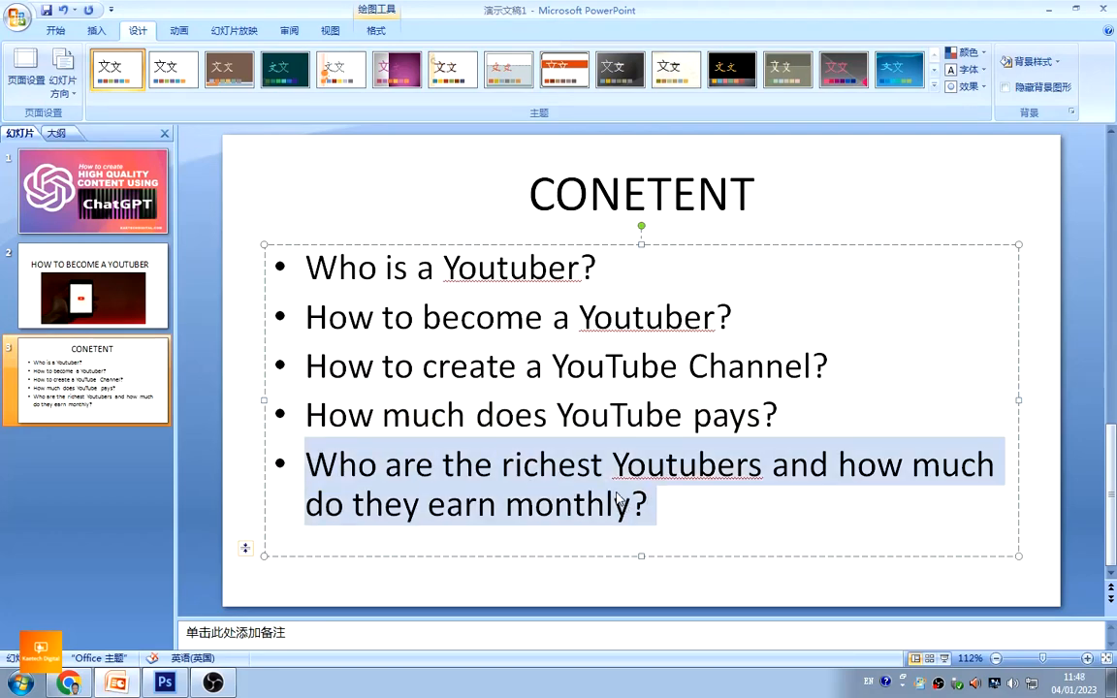
# Return to the ChatGPT conversation in the browser and submit the copied question about the richest Youtubers as a prompt
pyautogui.click(82, 686)
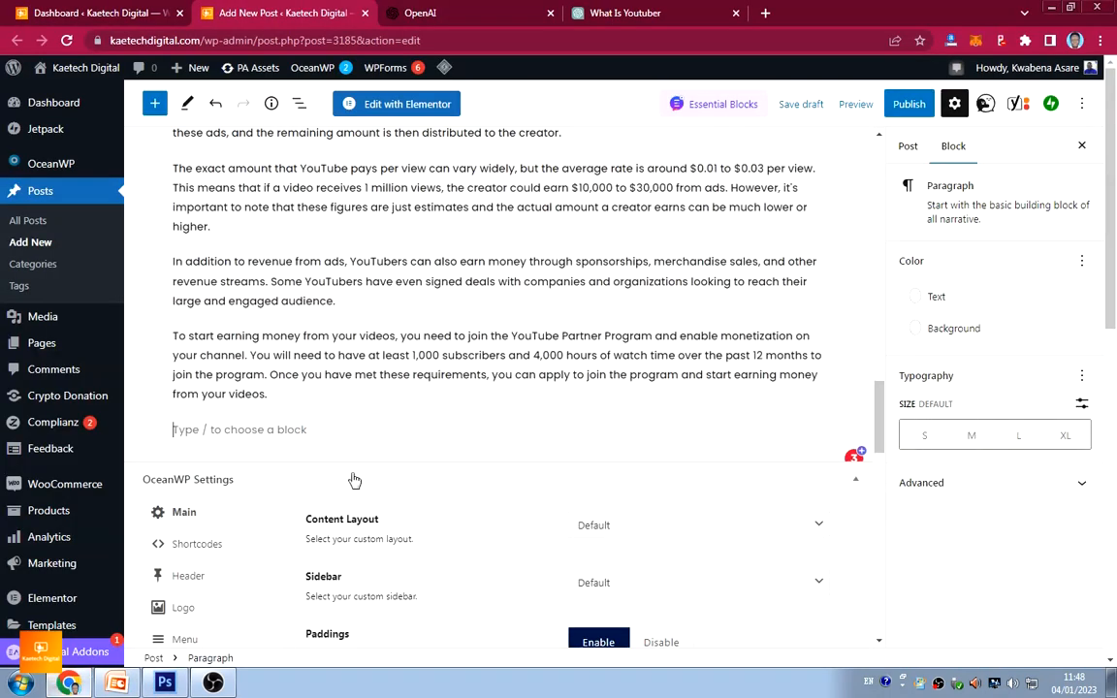
pyautogui.click(559, 14)
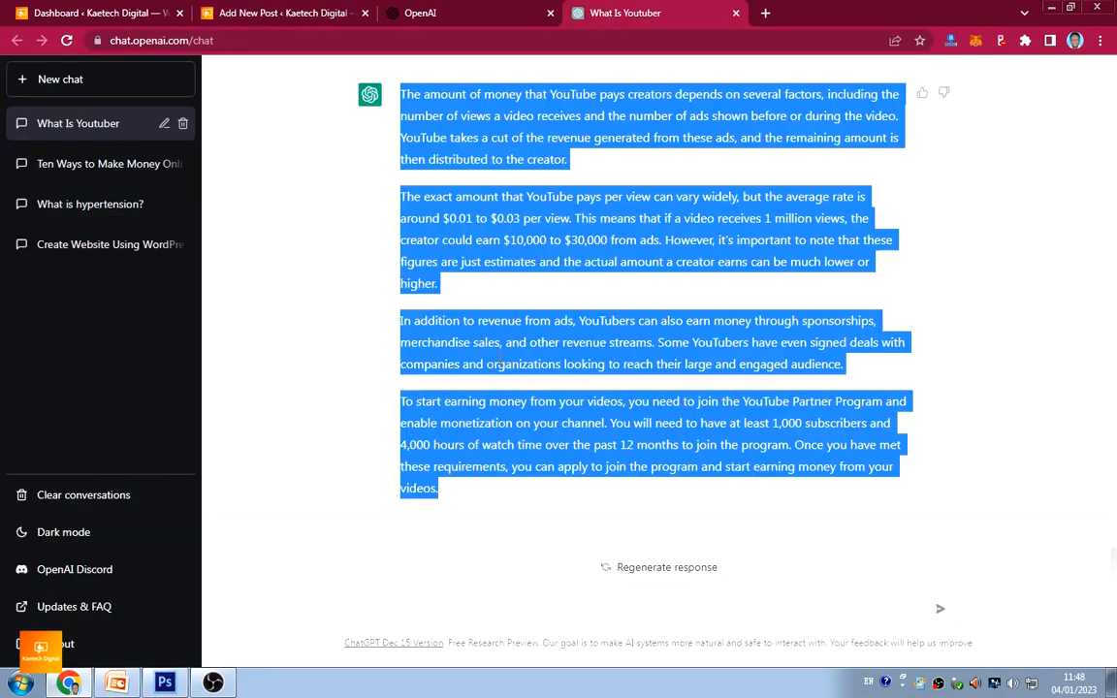
pyautogui.click(487, 400)
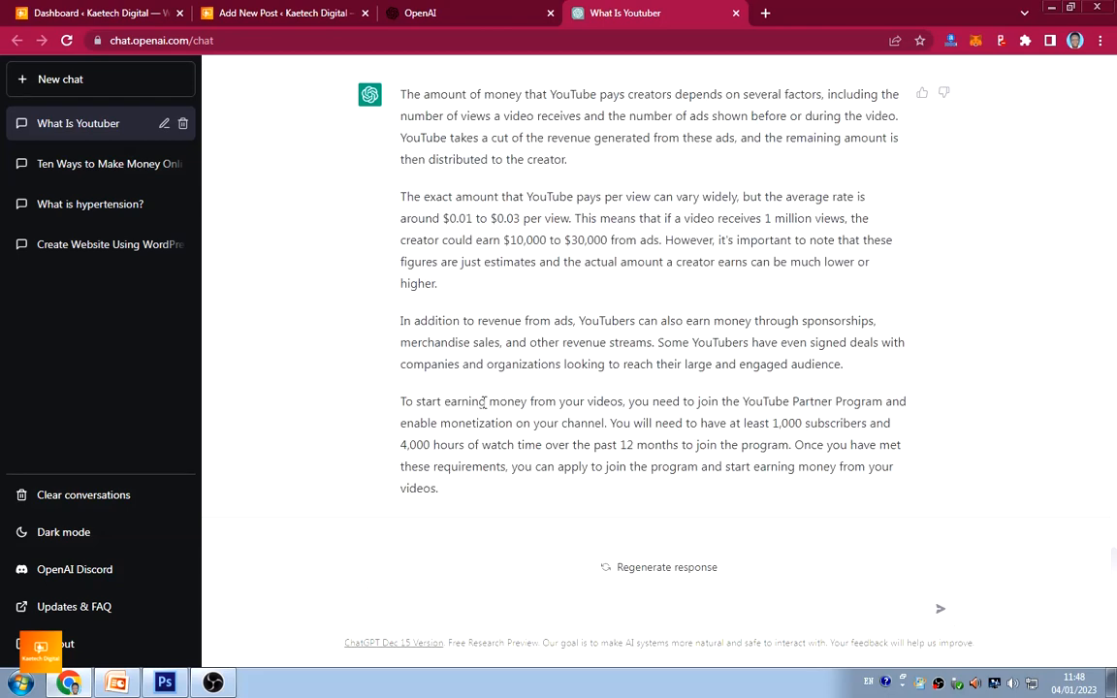
pyautogui.click(444, 608)
pyautogui.hotkey('ctrl', 'v')
pyautogui.press('BackSpace')
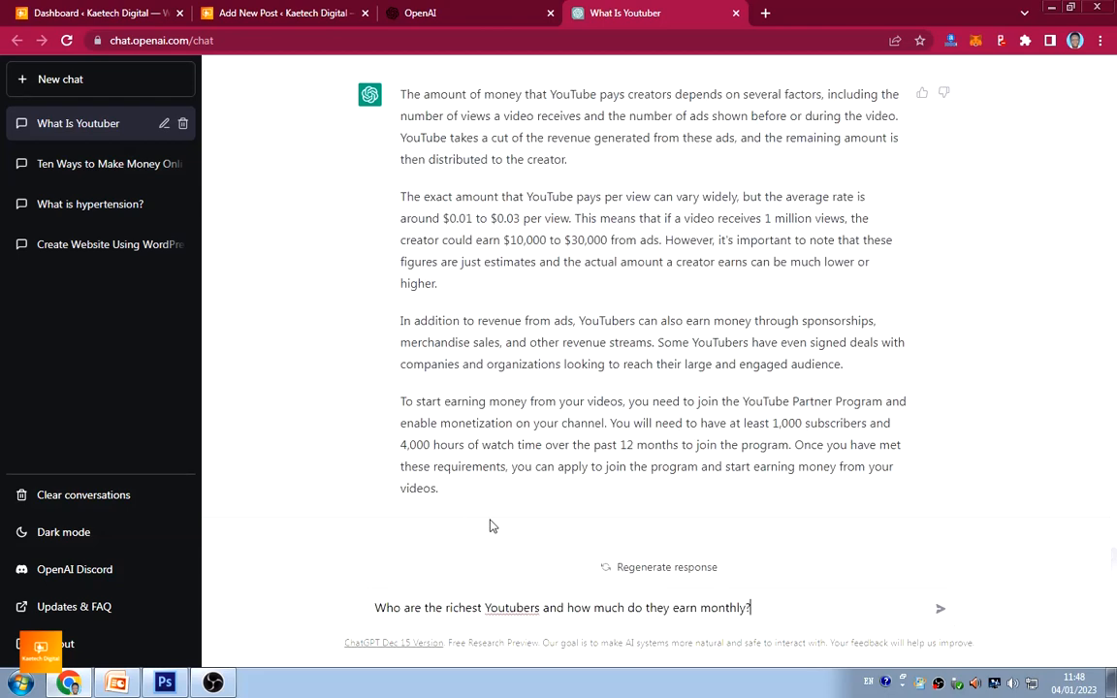
pyautogui.press('Return')
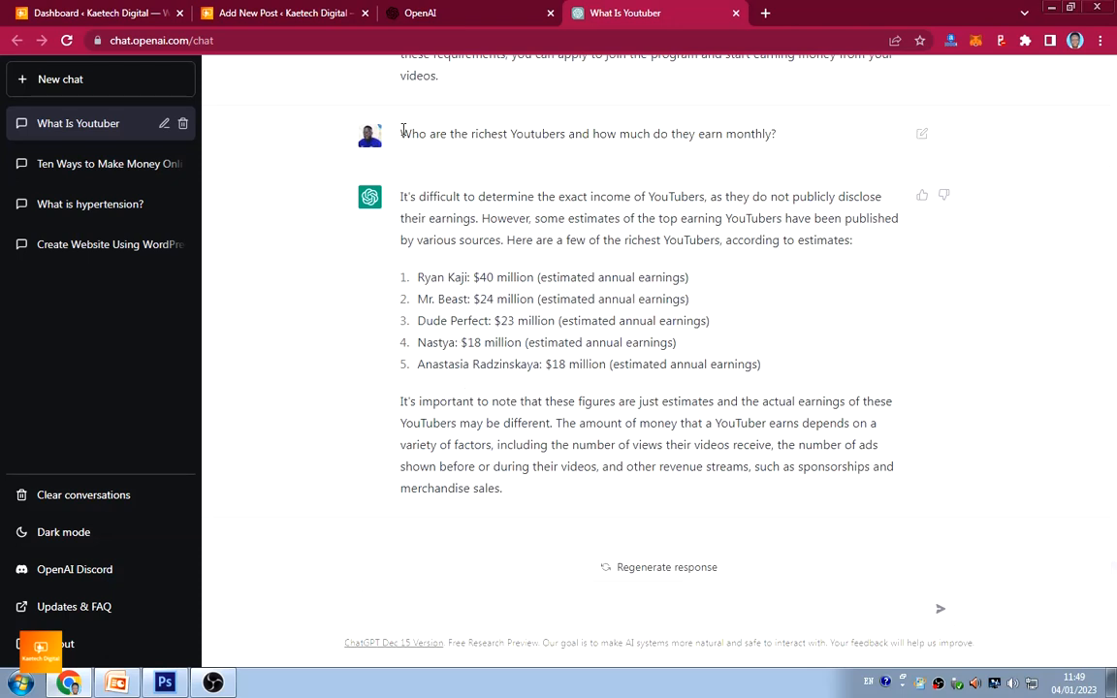
# Copy the question "Who are the richest Youtubers and how much do they earn monthly?" from the conversation and paste it into the post's last empty paragraph
pyautogui.moveTo(403, 129); pyautogui.dragTo(772, 133)
pyautogui.hotkey('ctrl', 'c')
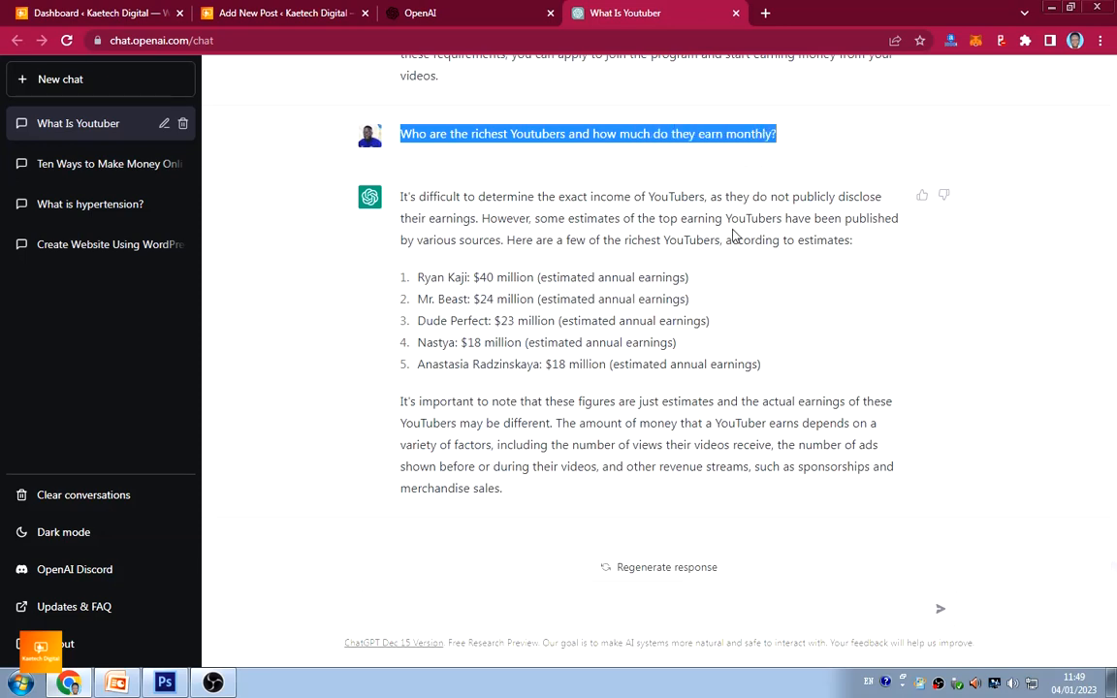
pyautogui.click(289, 13)
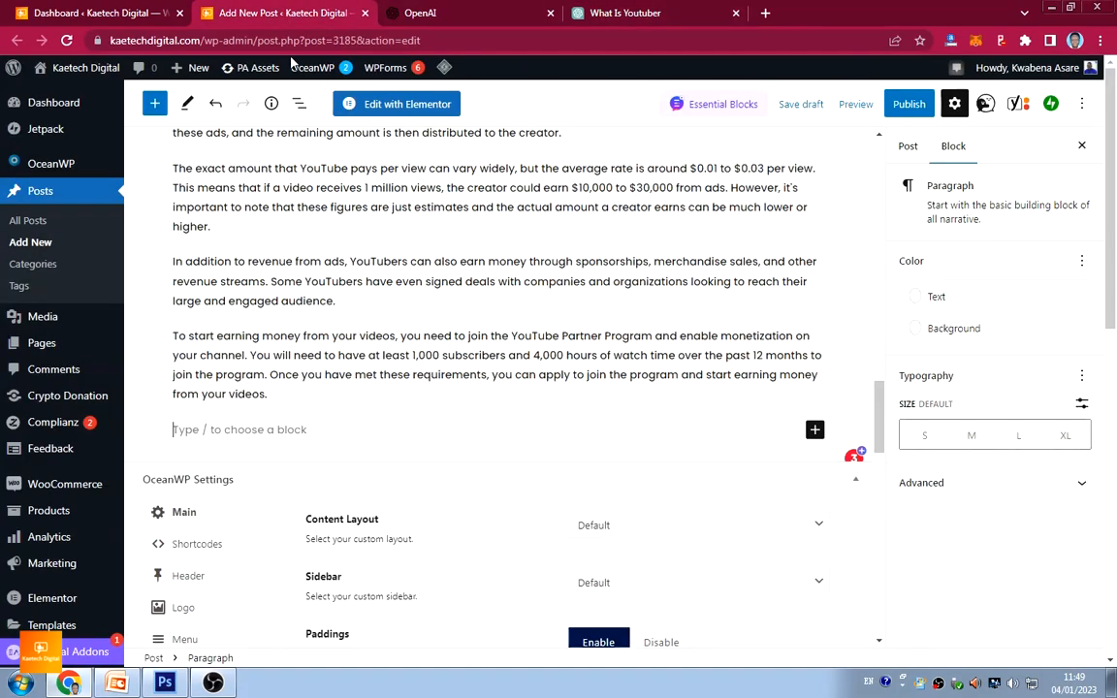
pyautogui.click(304, 429)
pyautogui.hotkey('ctrl', 'v')
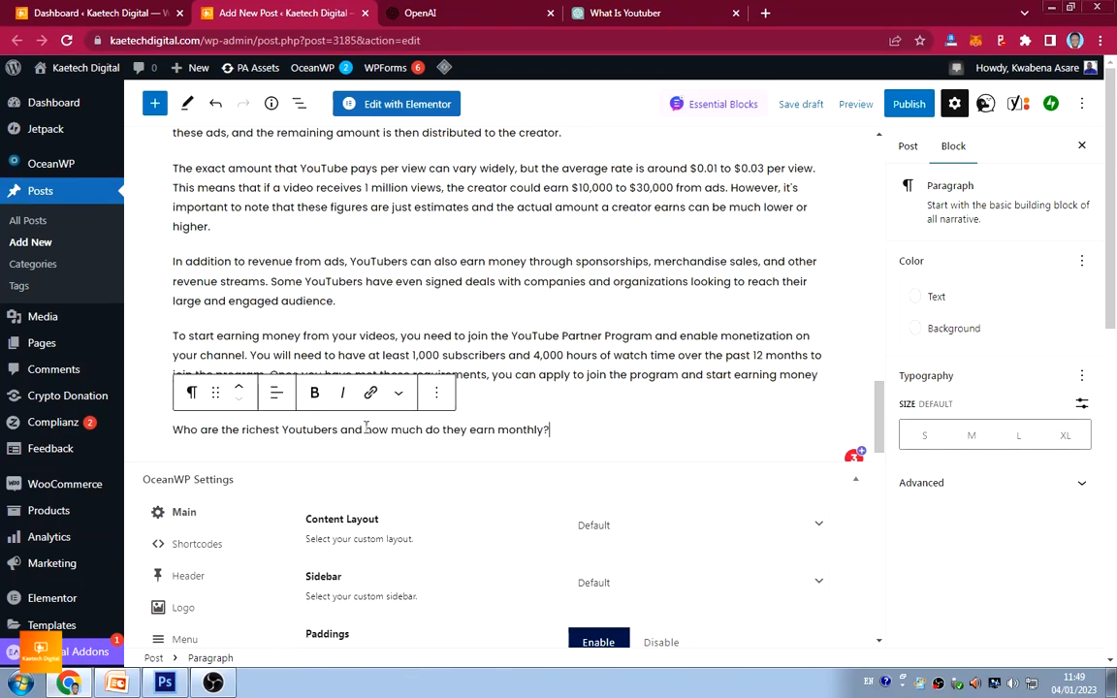
# Turn the pasted richest-Youtubers question into a Heading block and start an empty paragraph beneath it
pyautogui.click(192, 392)
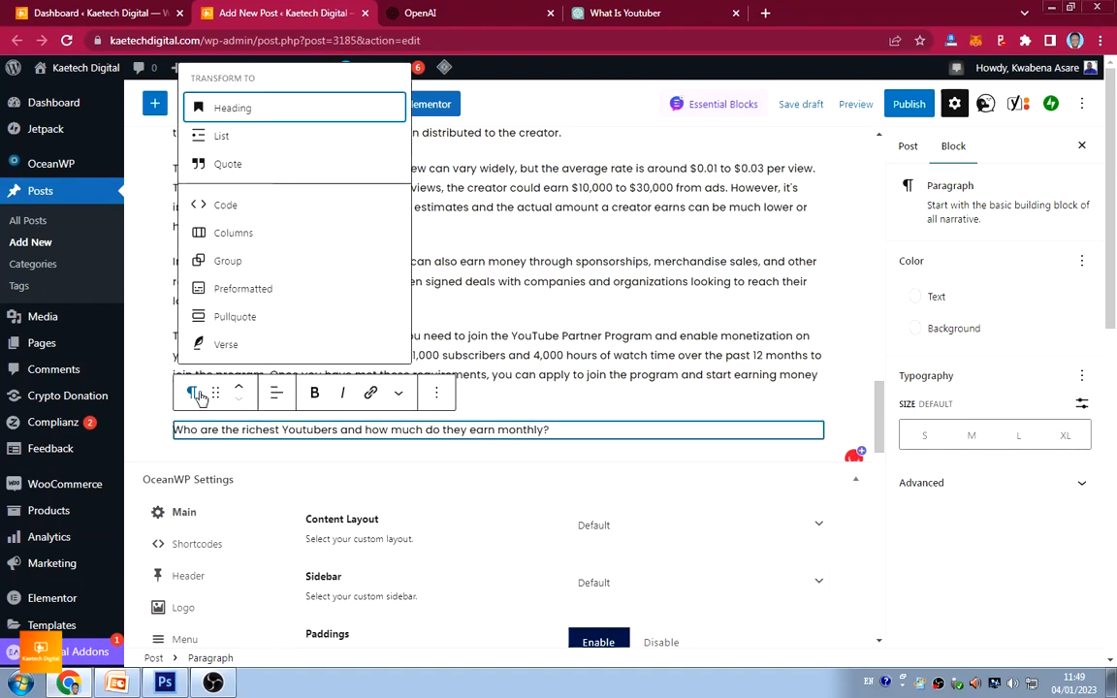
pyautogui.click(218, 115)
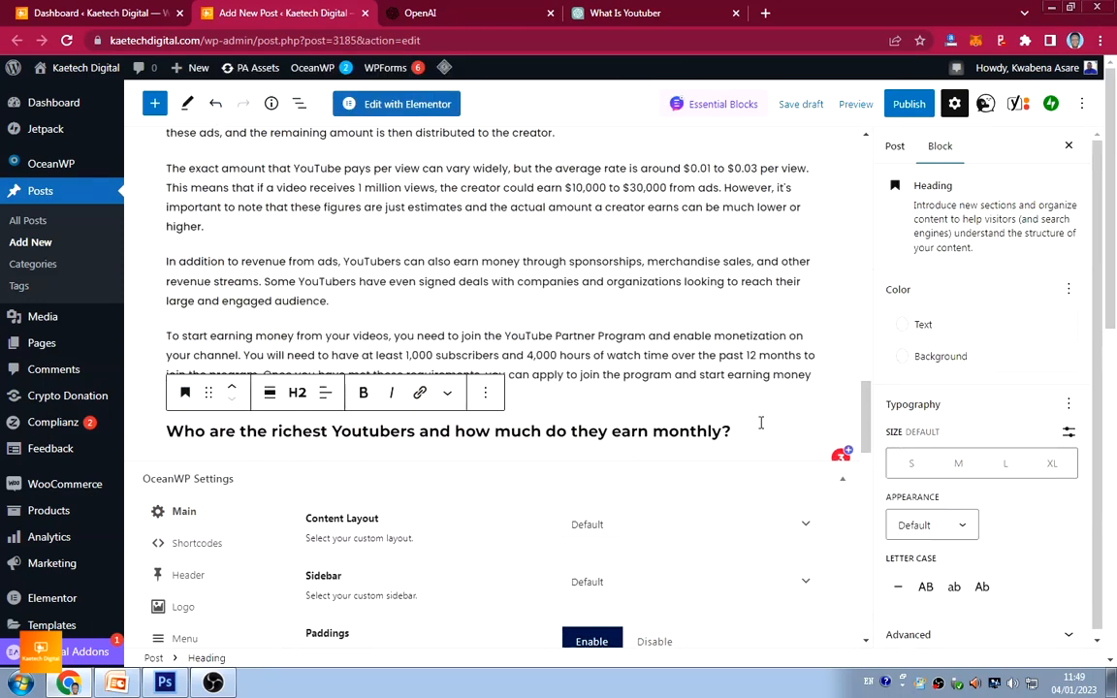
pyautogui.press('Return')
# Copy ChatGPT's full answer on the richest Youtubers and paste it below its heading in the post
pyautogui.click(561, 12)
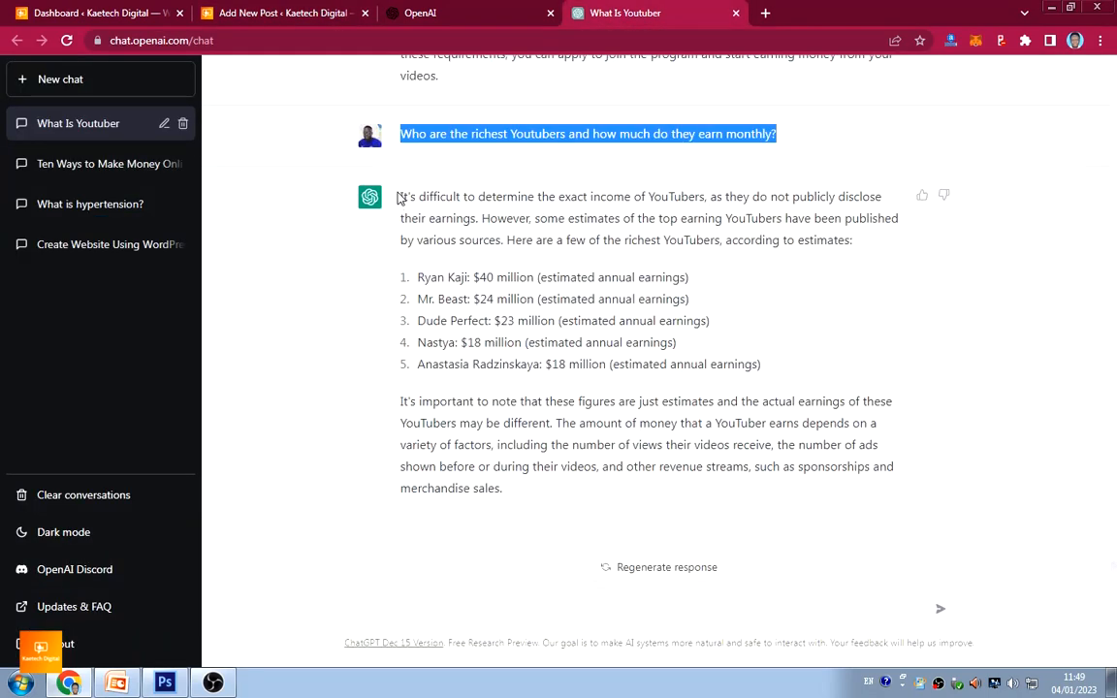
pyautogui.moveTo(398, 198); pyautogui.dragTo(707, 493)
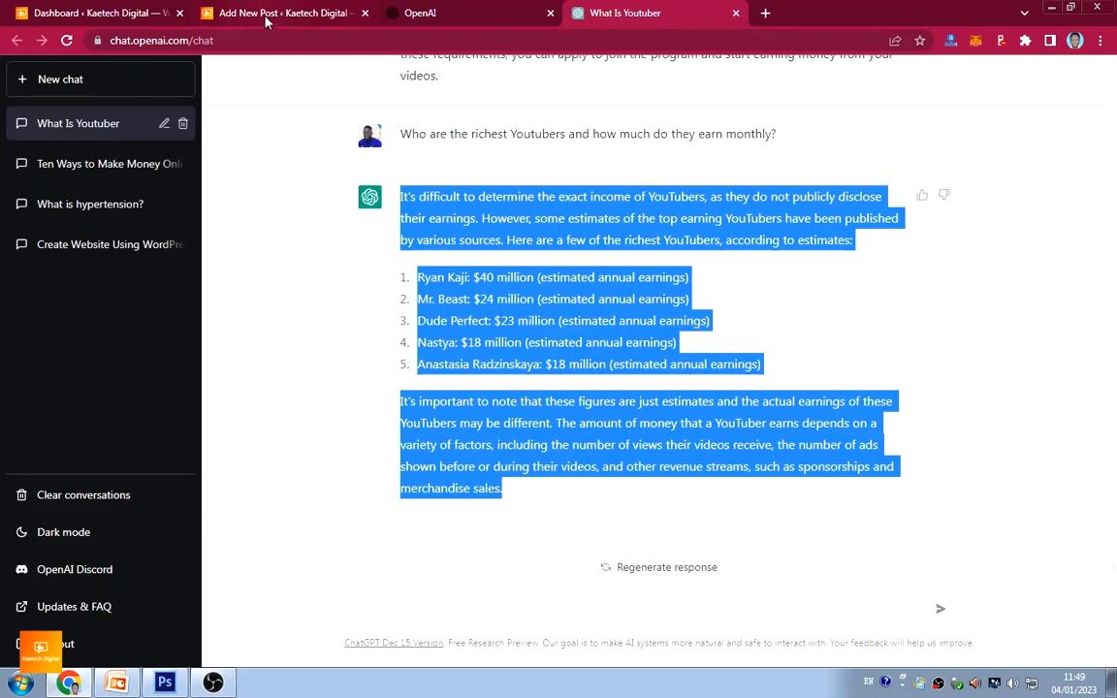
pyautogui.click(238, 13)
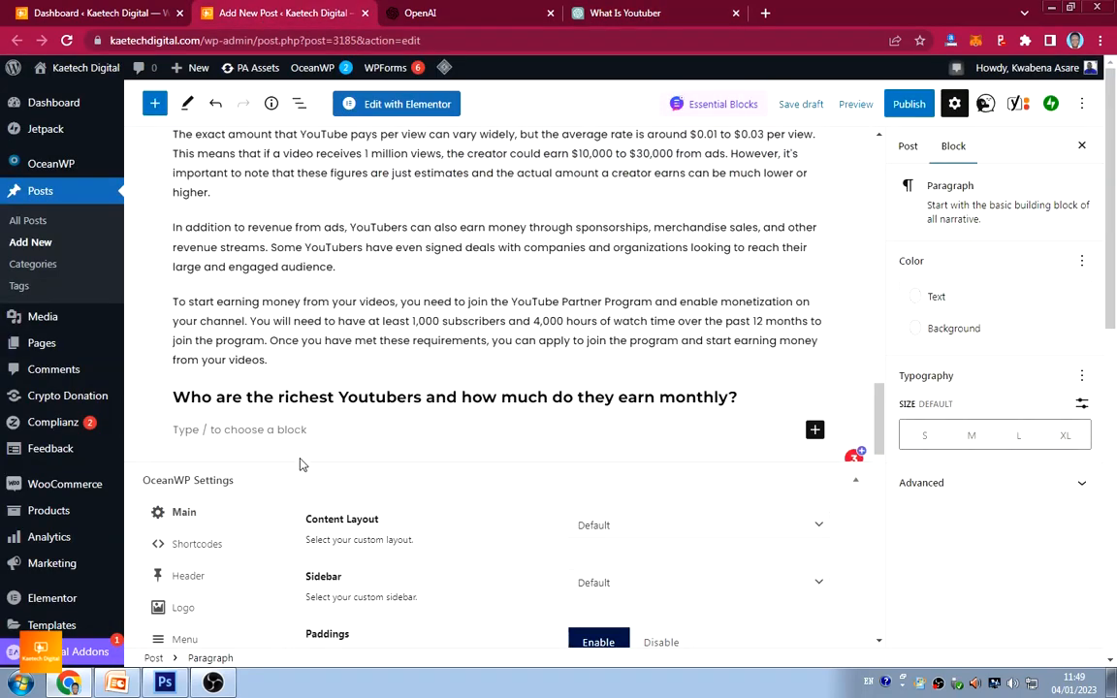
pyautogui.hotkey('ctrl', 'v')
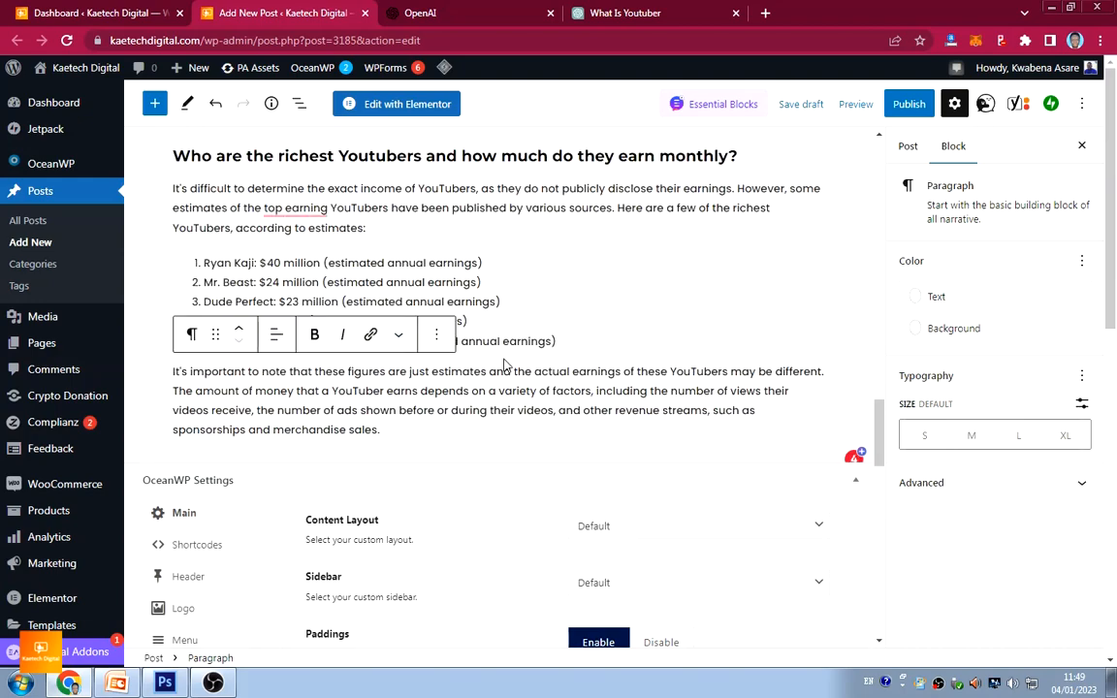
# Copy the "In conclusion, a YouTuber is a person..." paragraph above the "How to become a Youtuber" heading and remove it from there
pyautogui.scroll(20, 482, 371)
pyautogui.scroll(5, 504, 361)
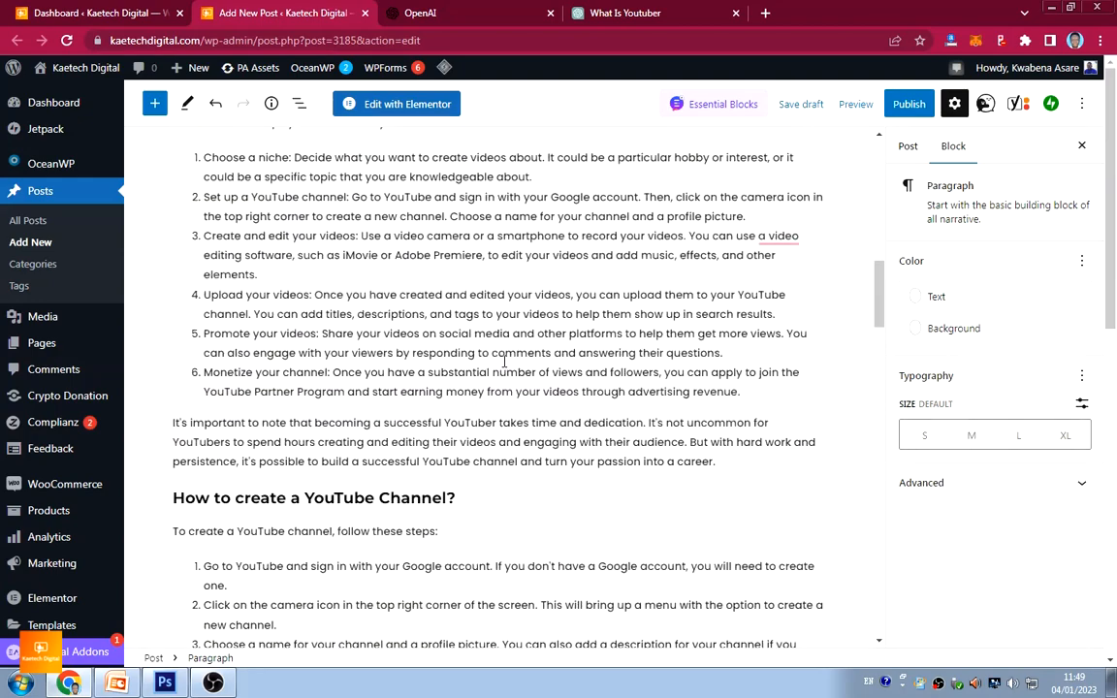
pyautogui.scroll(3, 496, 373)
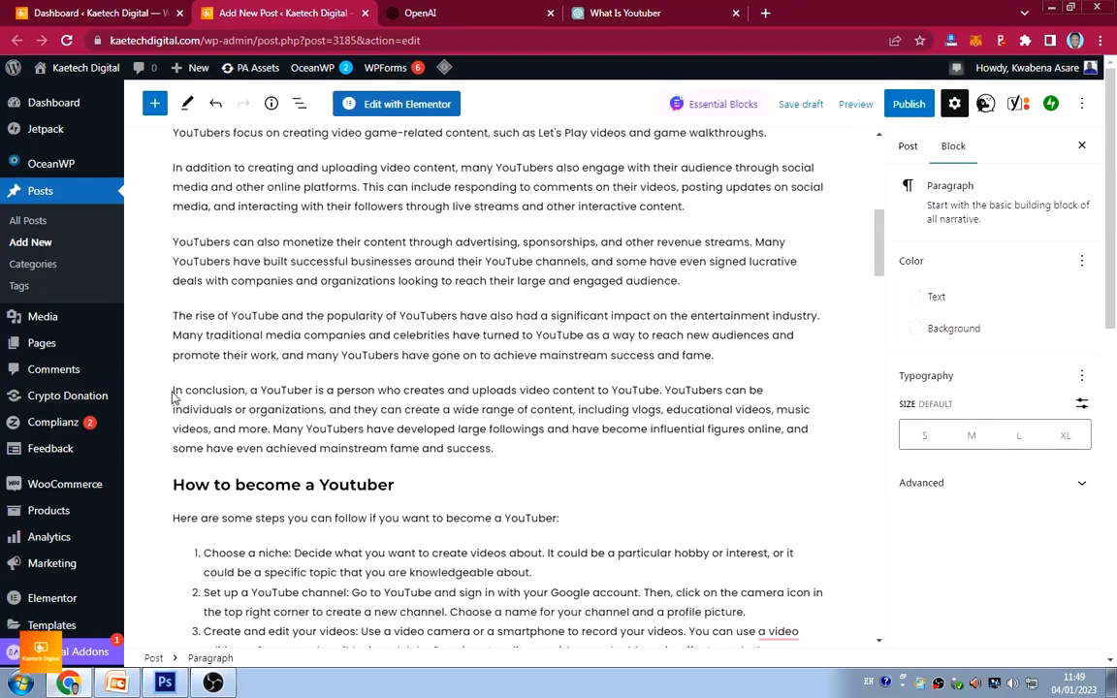
pyautogui.moveTo(454, 436); pyautogui.dragTo(496, 450)
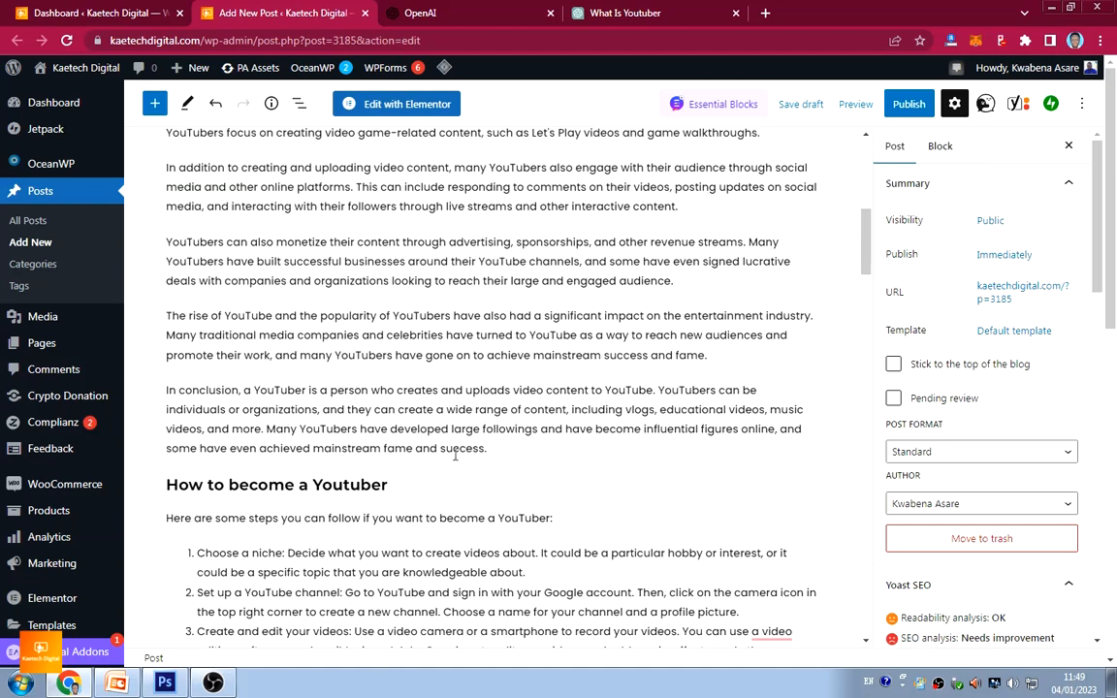
pyautogui.click(335, 428)
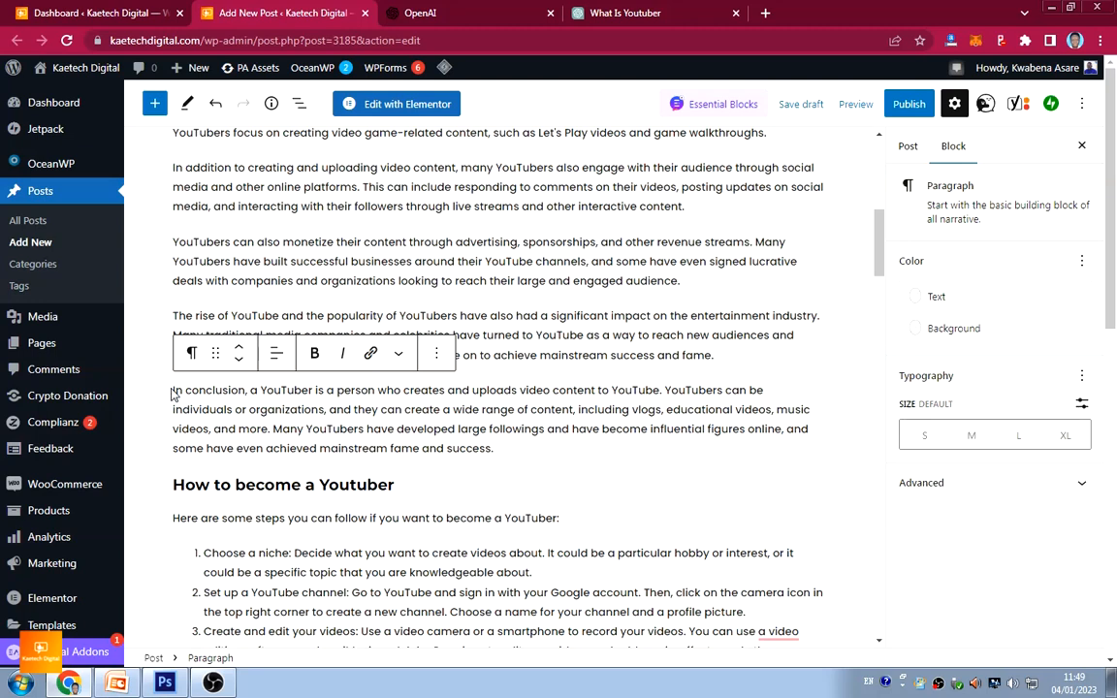
pyautogui.moveTo(172, 392); pyautogui.dragTo(495, 449)
pyautogui.hotkey('ctrl', 'c')
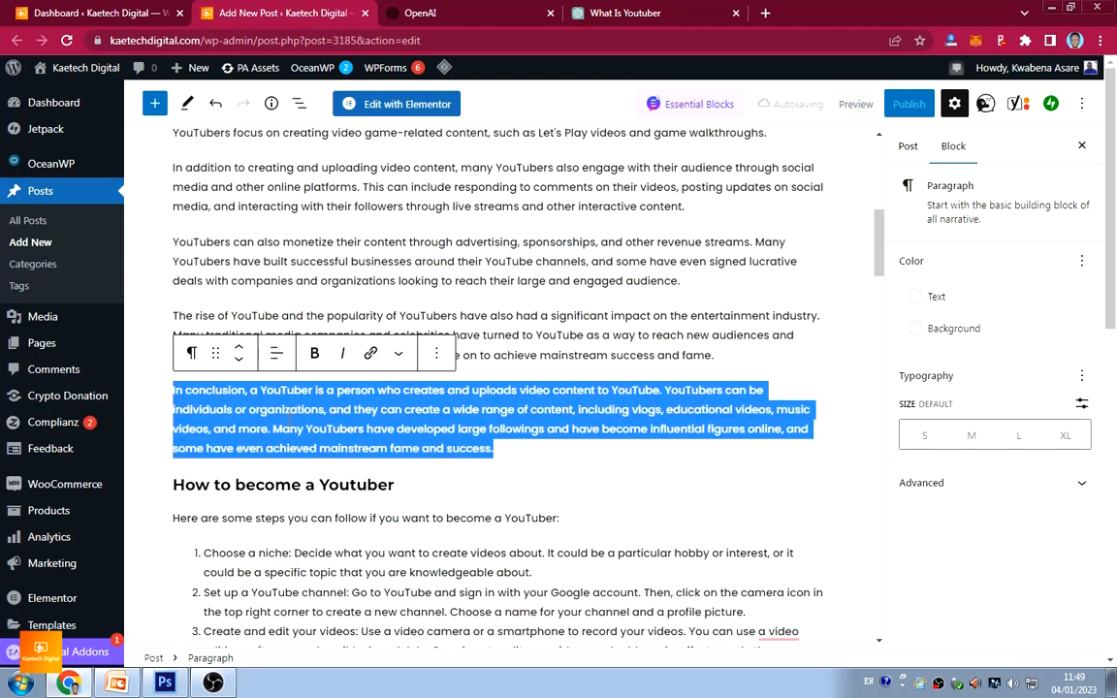
pyautogui.press('BackSpace')
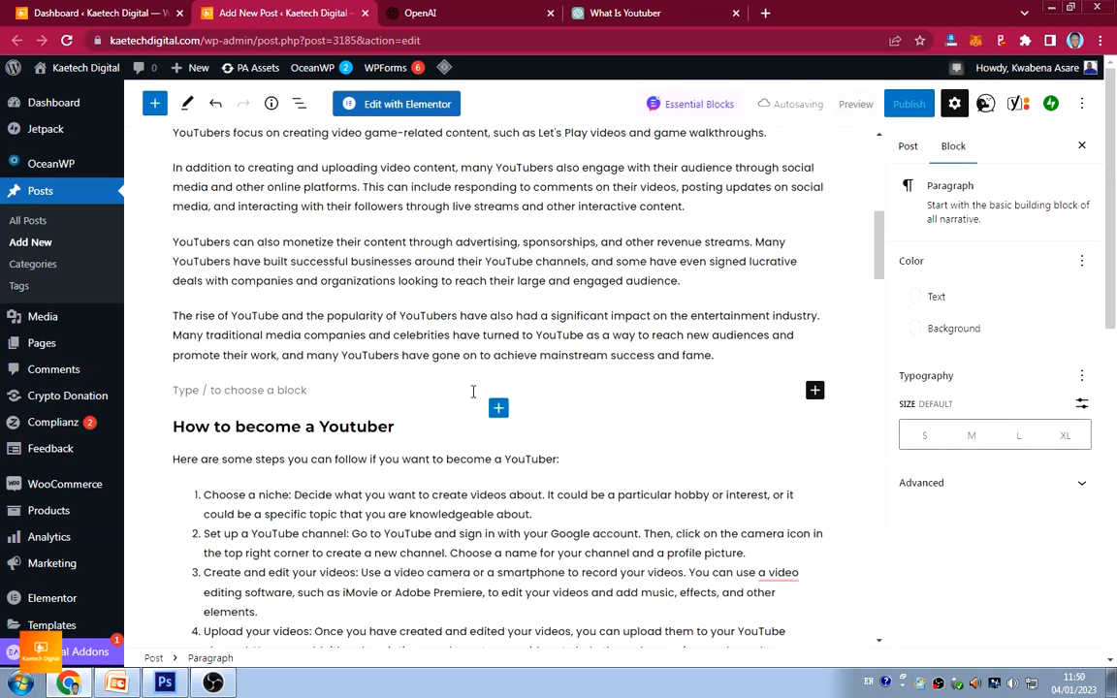
pyautogui.press('BackSpace')
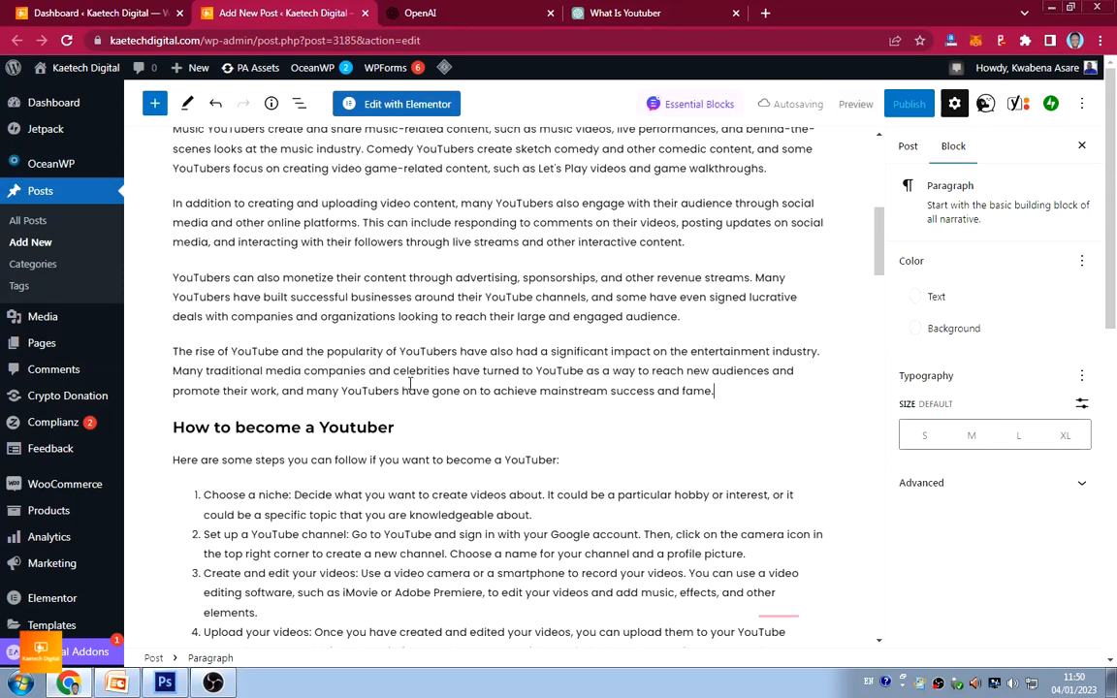
# Add a "Conclusion" paragraph at the end of the post and paste the copied concluding paragraph beneath it
pyautogui.scroll(-20, 431, 396)
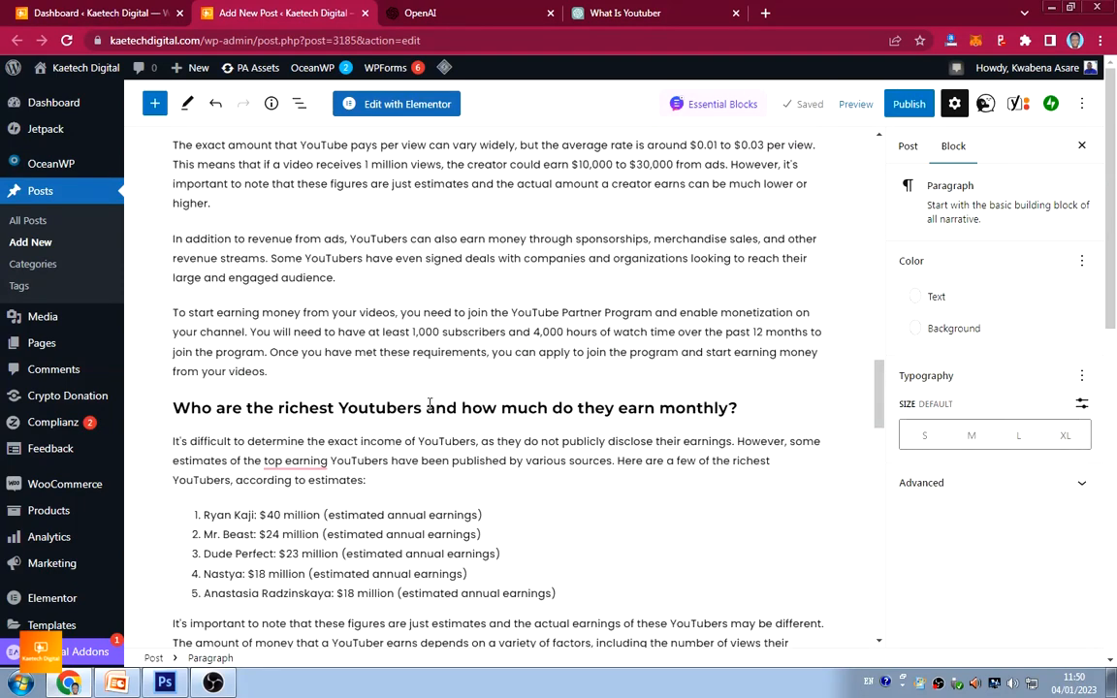
pyautogui.scroll(15, 430, 405)
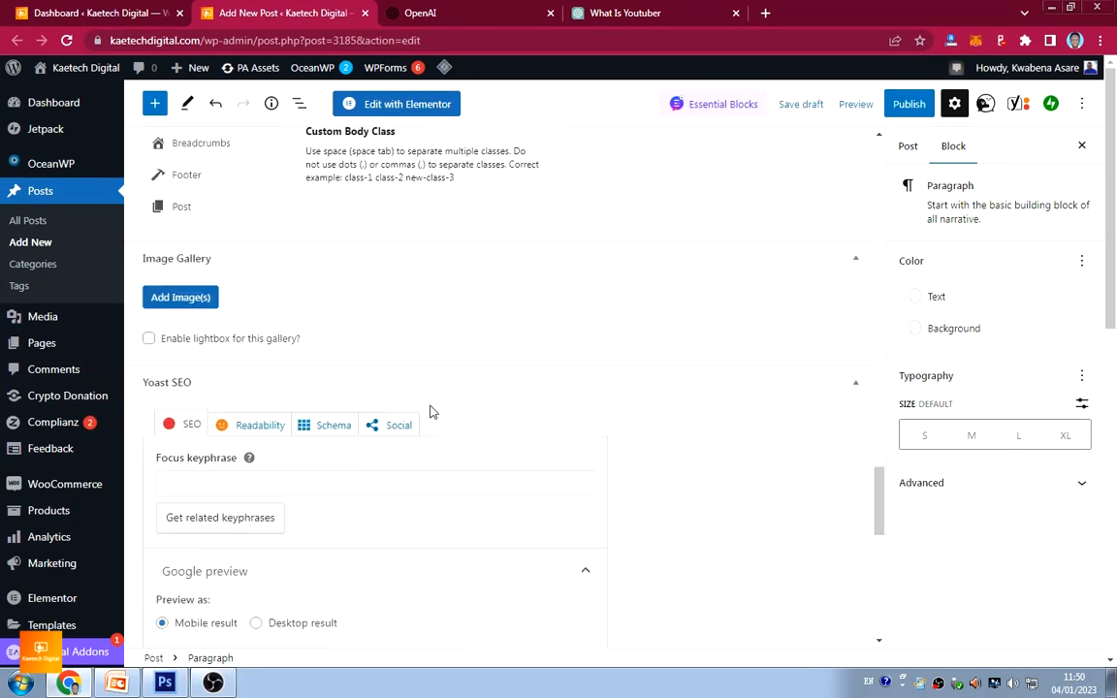
pyautogui.scroll(3, 430, 408)
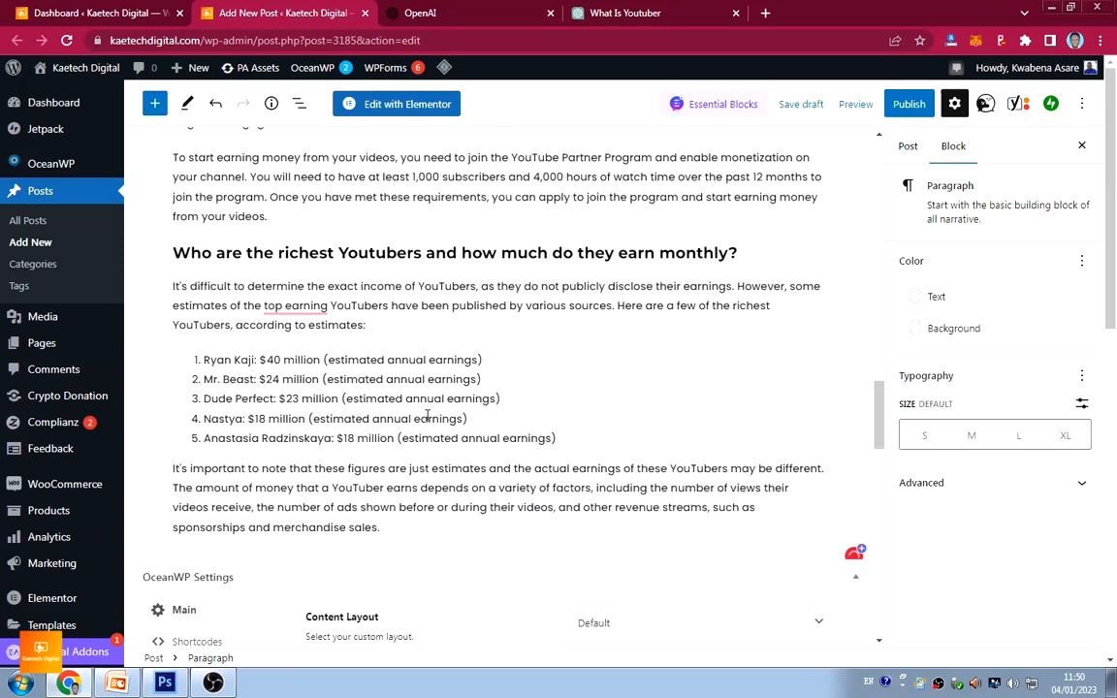
pyautogui.click(403, 532)
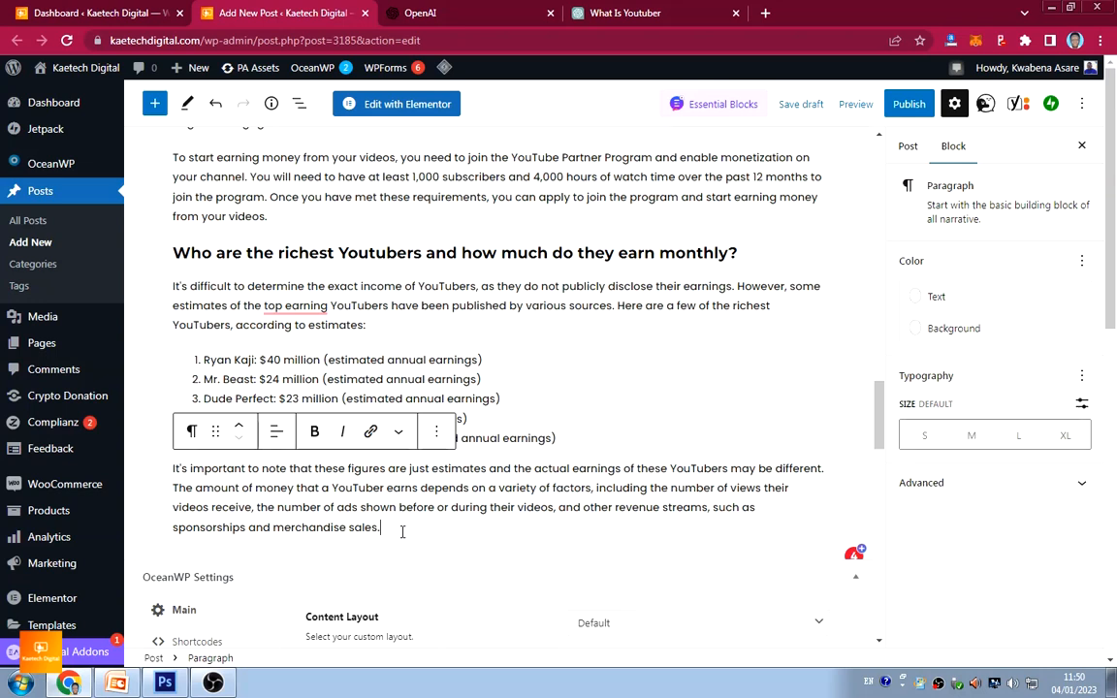
pyautogui.press('Return')
pyautogui.write('Conclu')
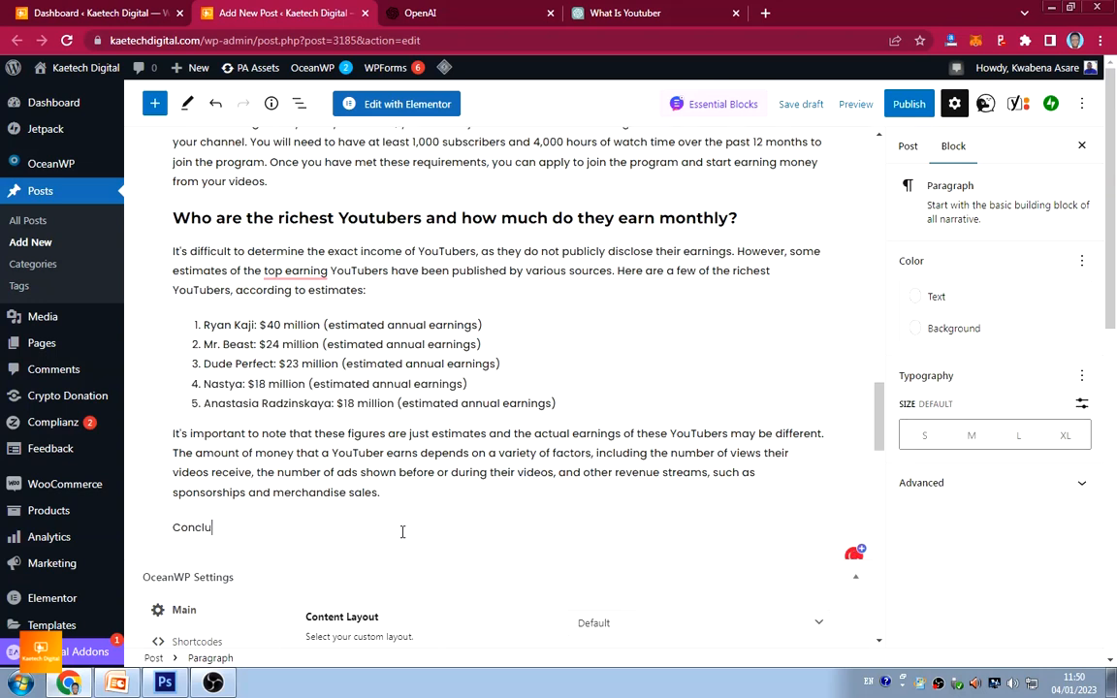
pyautogui.write('sion')
pyautogui.press('Return')
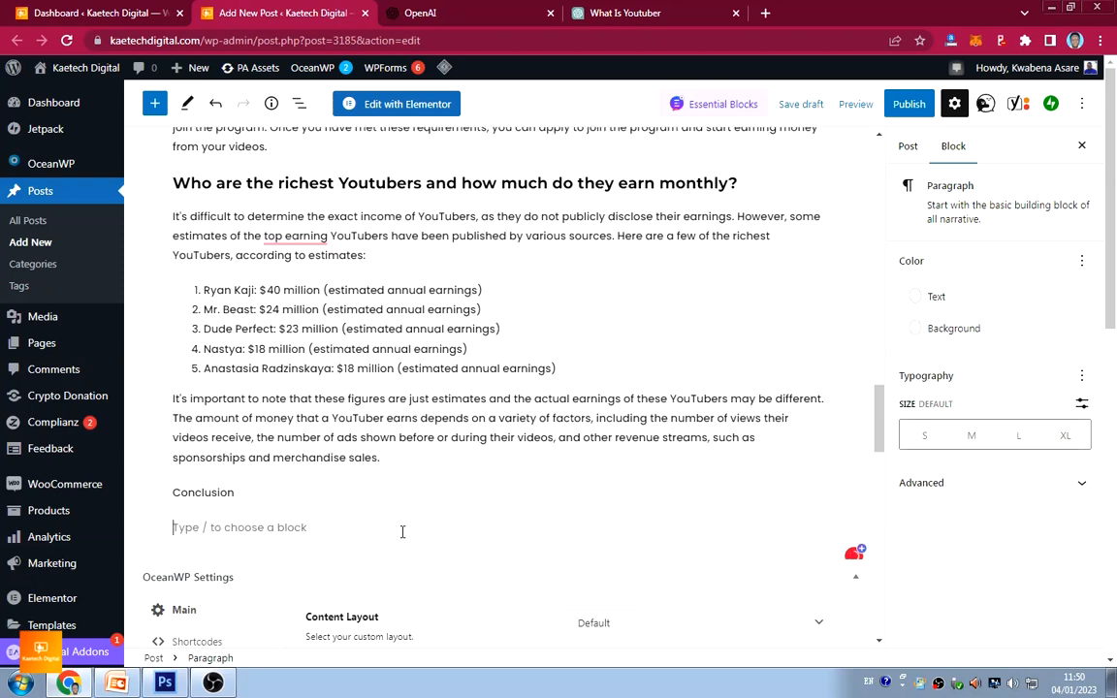
pyautogui.hotkey('ctrl', 'v')
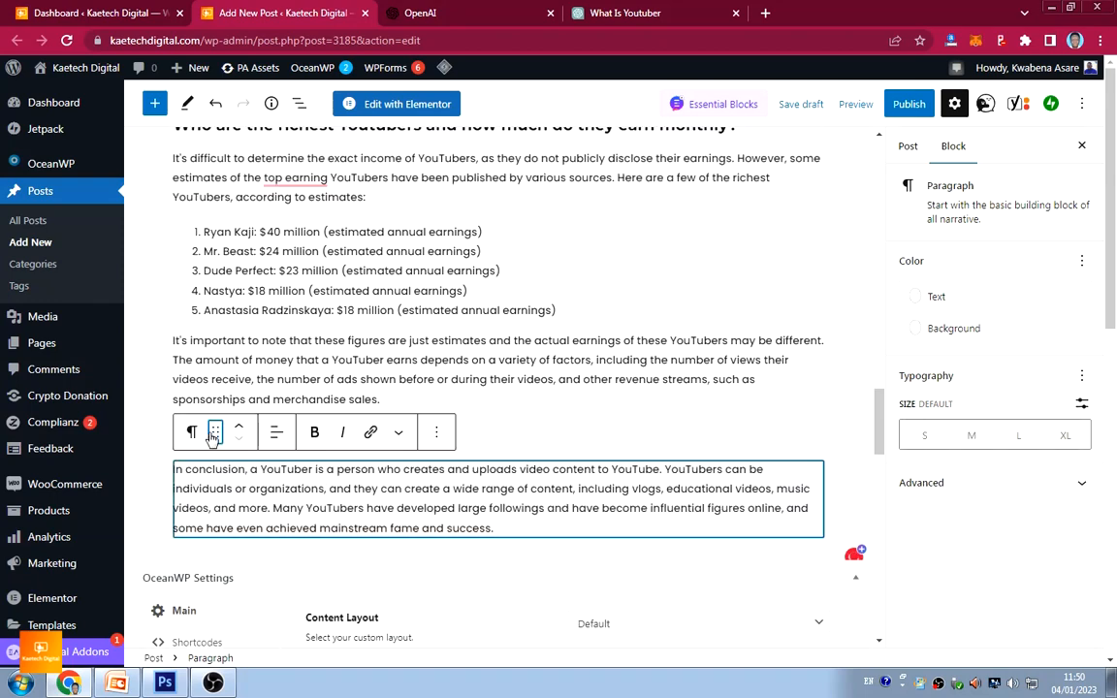
pyautogui.click(503, 424)
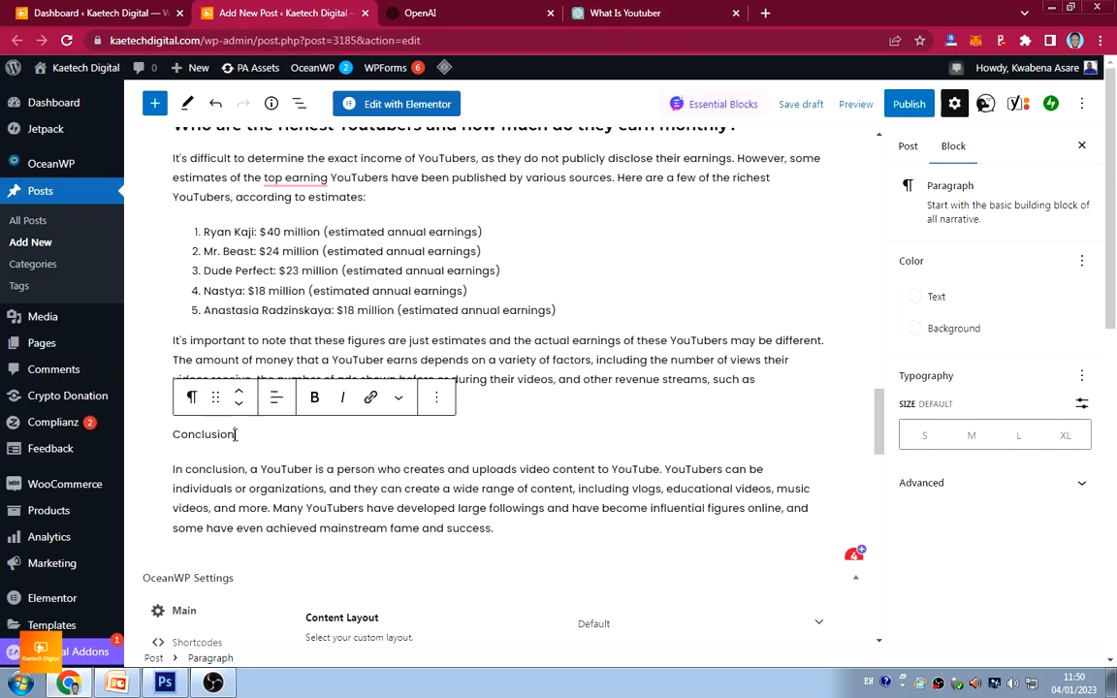
# Turn the "Conclusion" paragraph at the end of the post into a Heading block
pyautogui.click(191, 399)
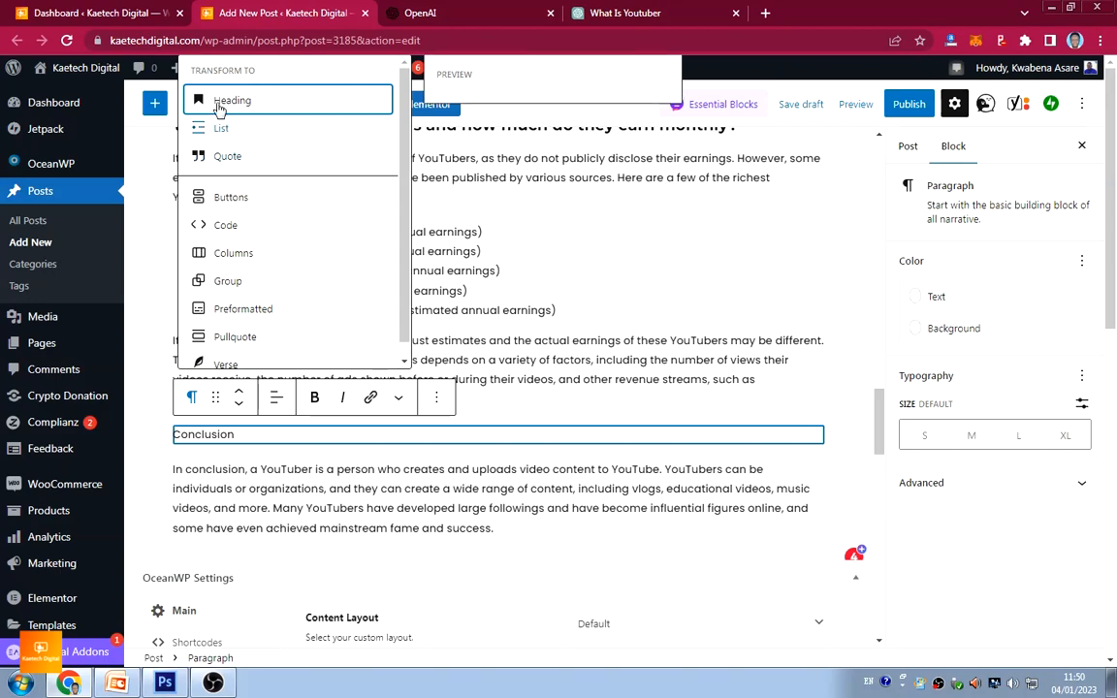
pyautogui.press('Return')
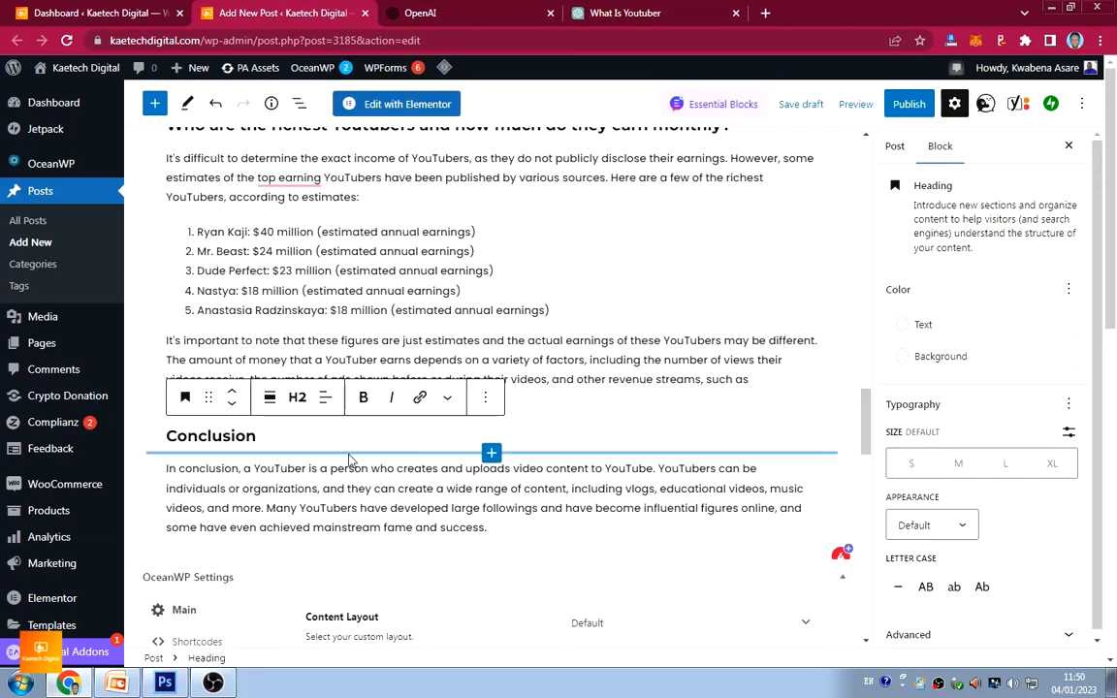
pyautogui.scroll(-2, 532, 349)
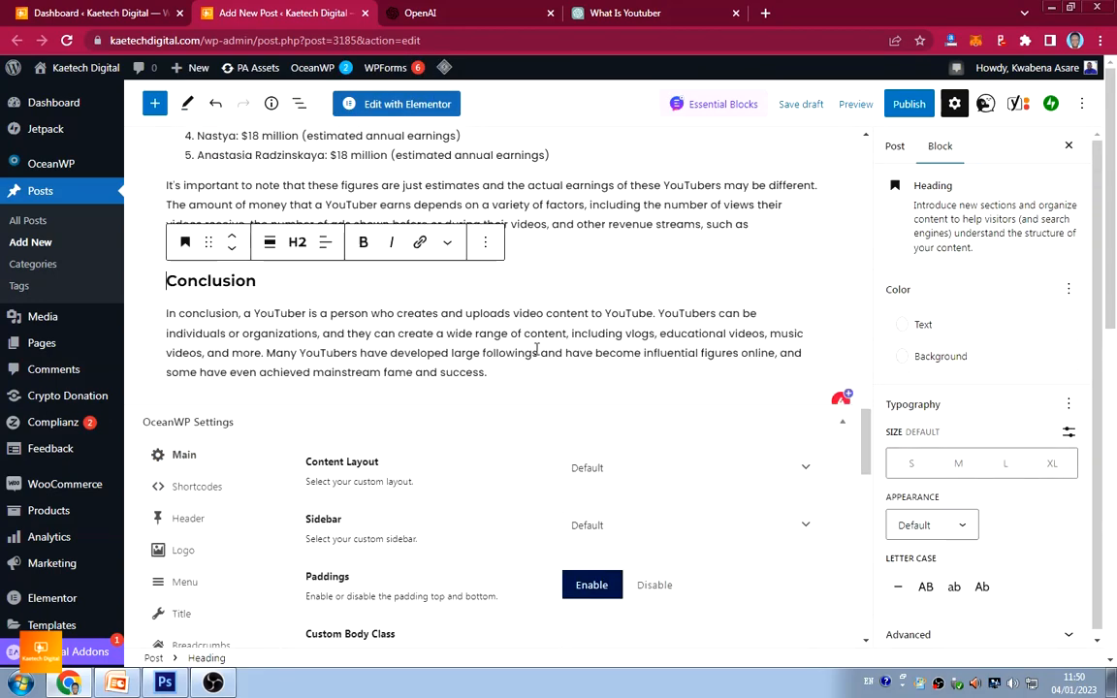
# Review the post from its title through the introduction, the "How to become a Youtuber" steps and the YouTube channel section
pyautogui.scroll(6, 536, 351)
pyautogui.scroll(10, 536, 353)
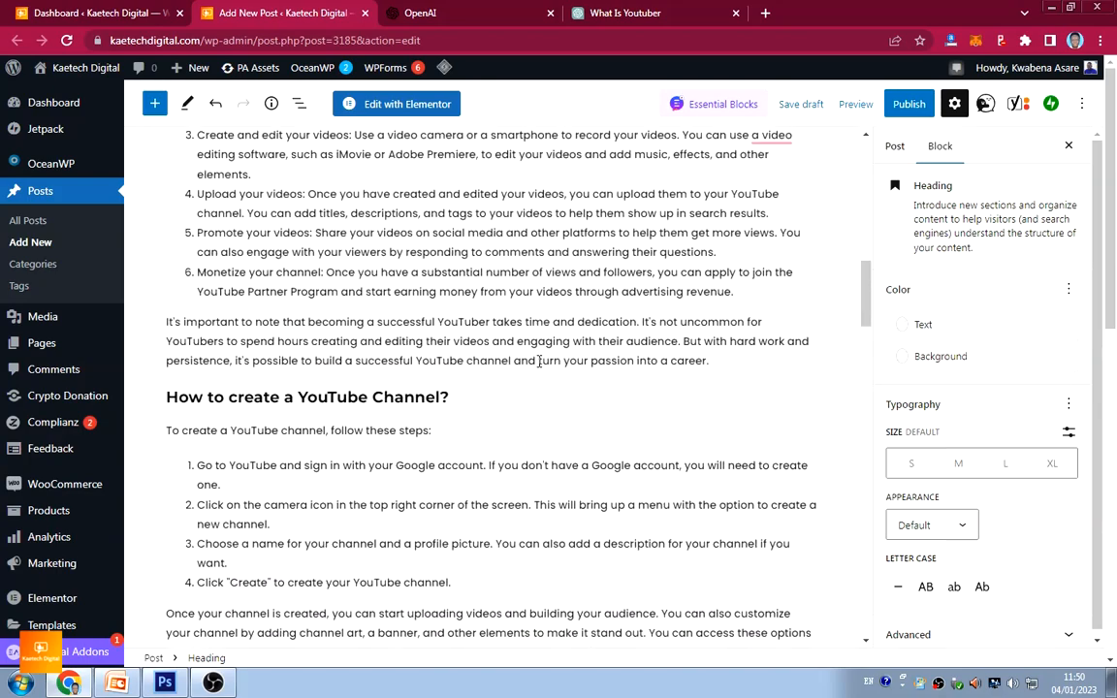
pyautogui.scroll(10, 538, 374)
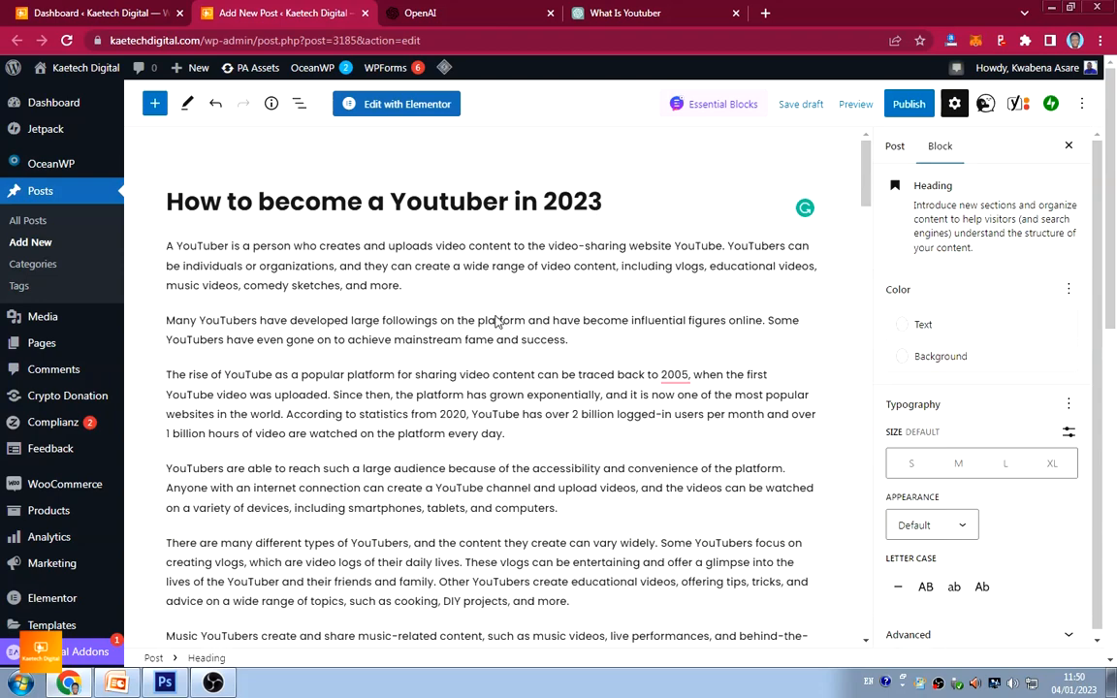
pyautogui.scroll(-1, 403, 403)
pyautogui.scroll(-4, 403, 402)
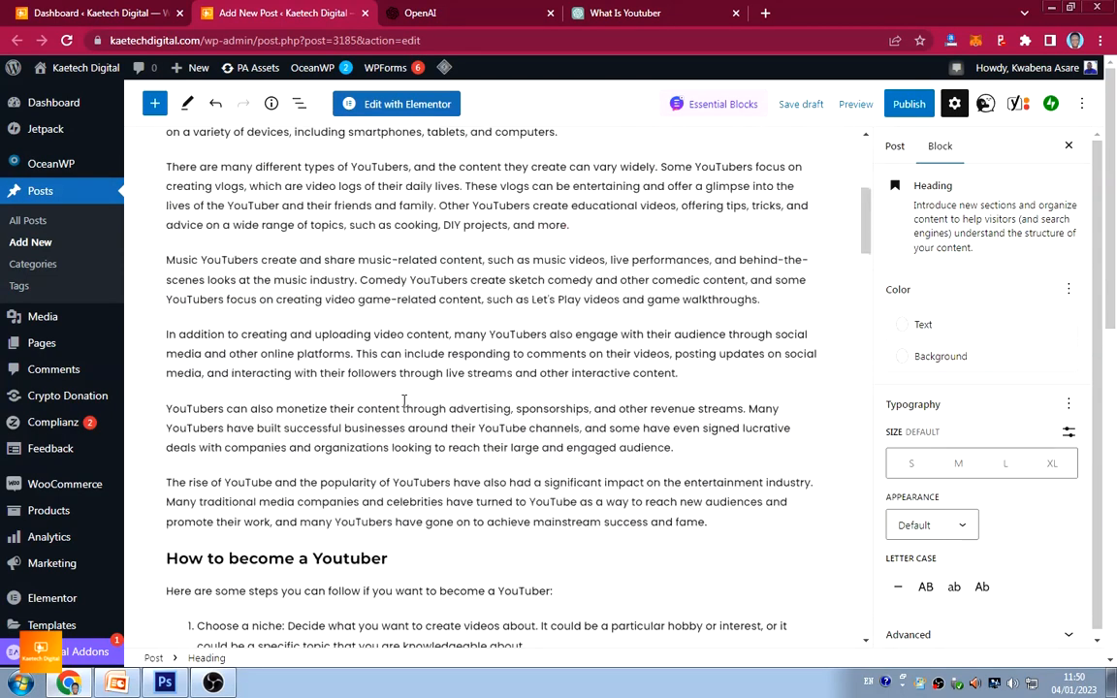
pyautogui.scroll(-10, 405, 400)
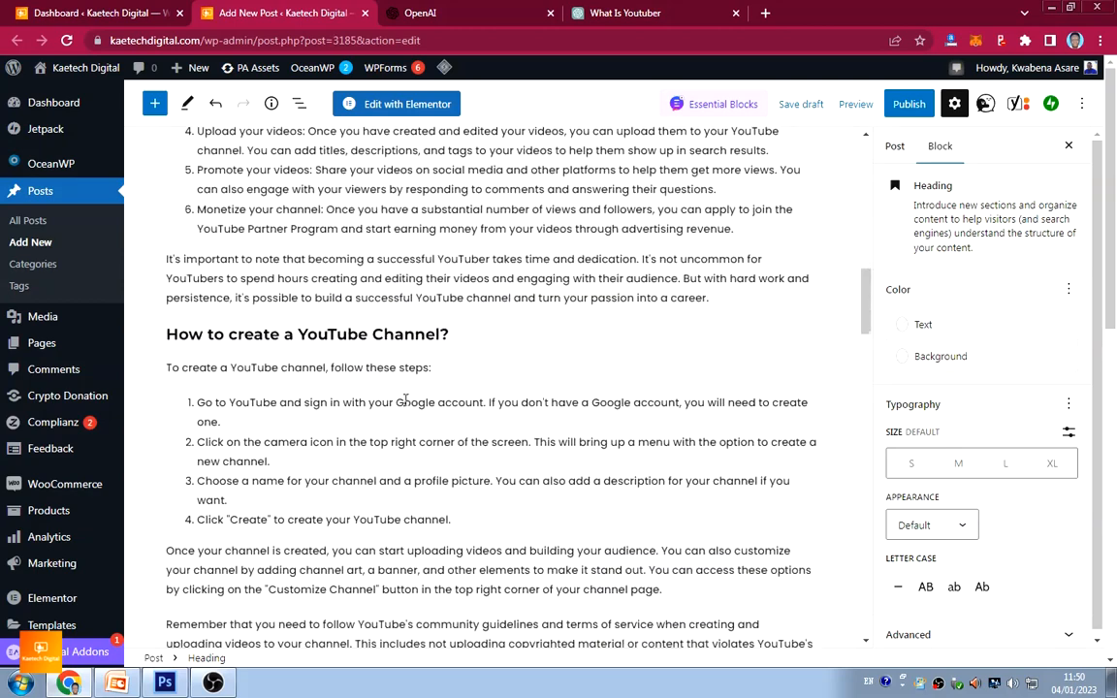
pyautogui.scroll(5, 414, 384)
pyautogui.scroll(10, 414, 384)
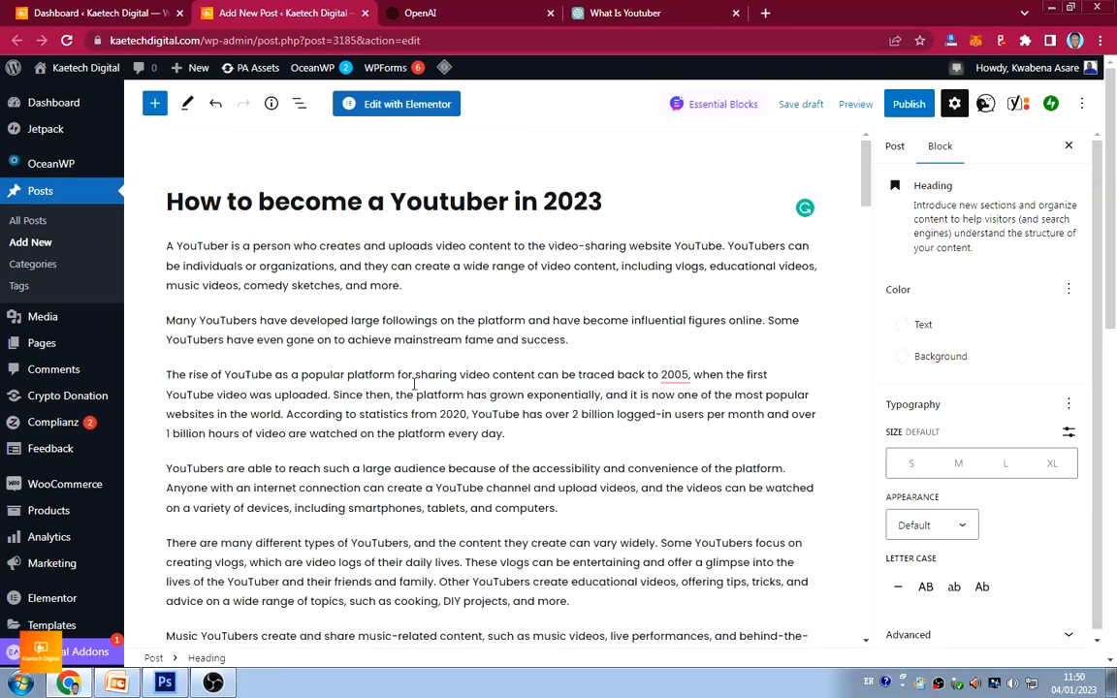
# Open Unsplash in a new browser tab and search its photos for "youtuber"
pyautogui.click(762, 12)
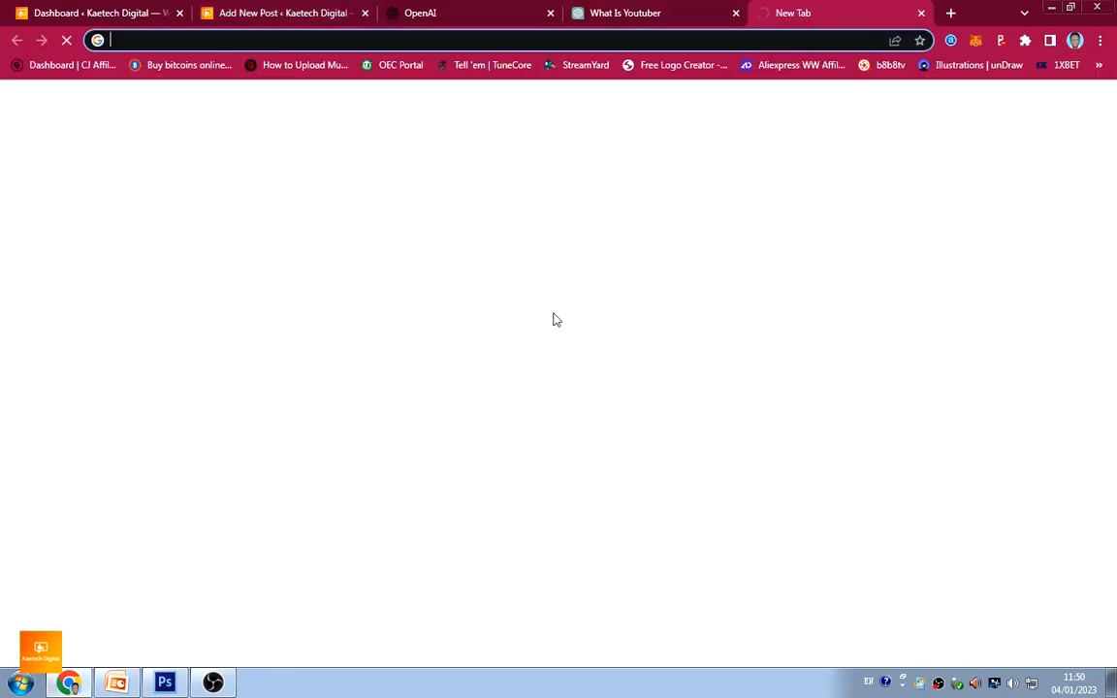
pyautogui.write('un')
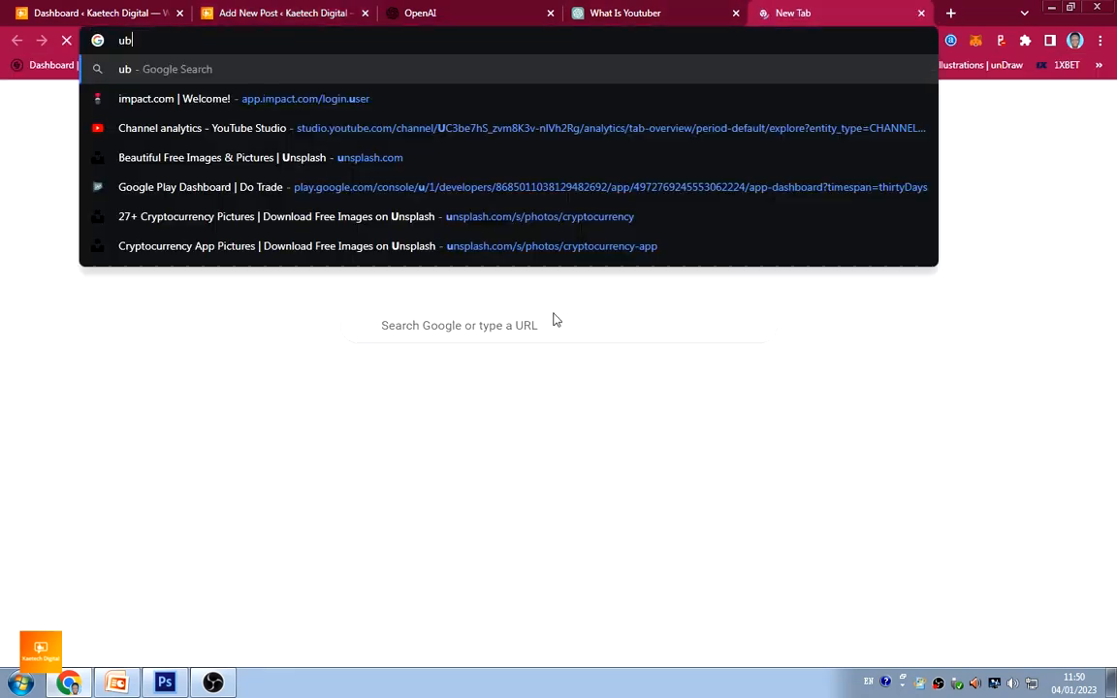
pyautogui.write('spla')
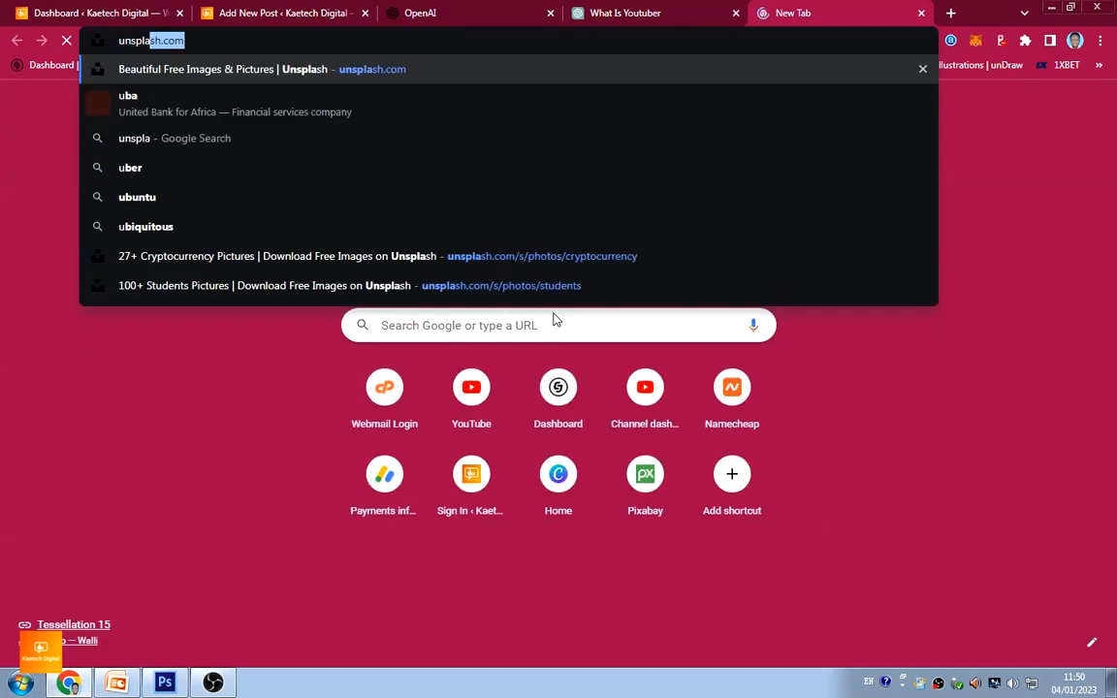
pyautogui.write('sh')
pyautogui.press('Right')
pyautogui.press('Return')
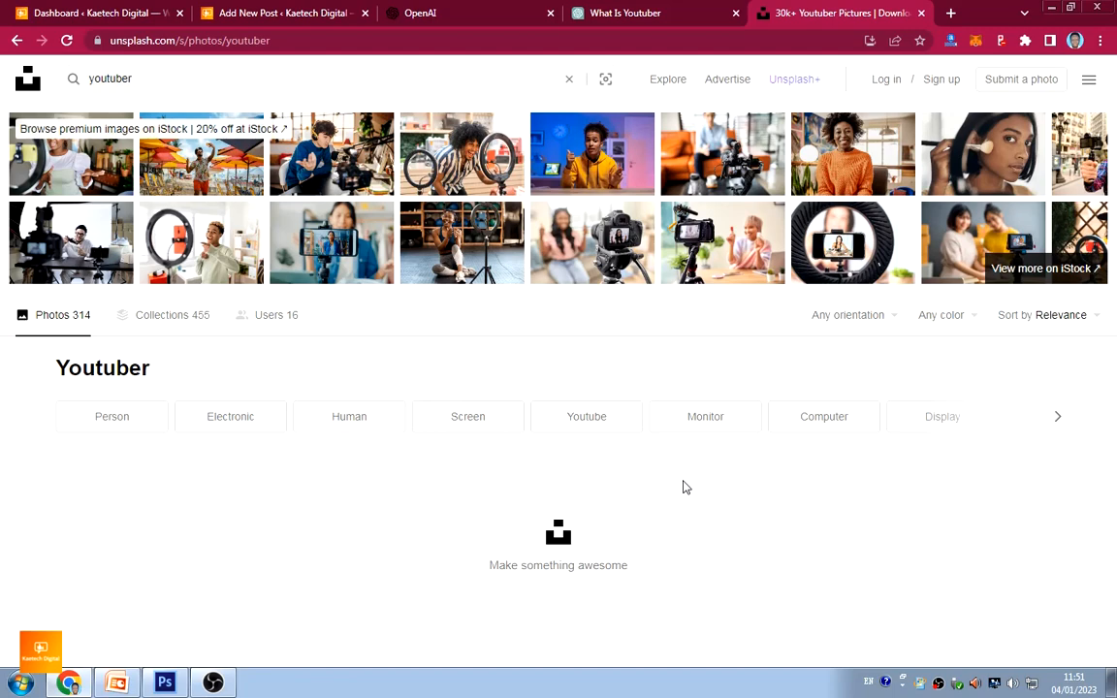
# Download the photo of the woman at a desk with a mounted phone in Medium size (1920 x 1280) and close its preview
pyautogui.scroll(-2, 683, 487)
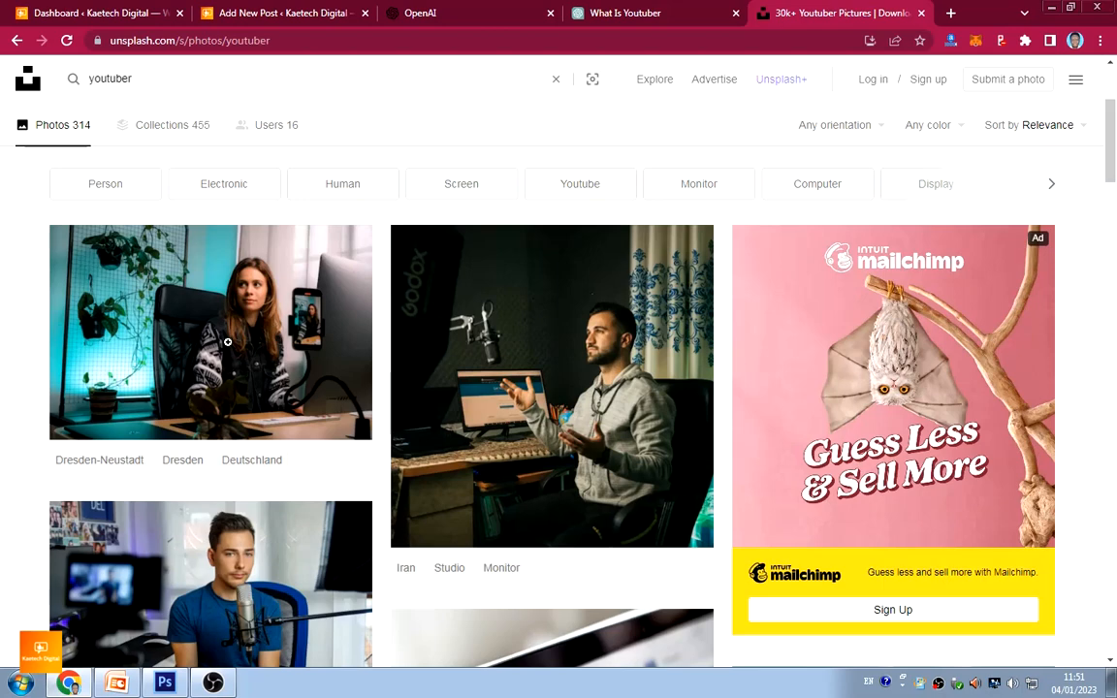
pyautogui.click(227, 341)
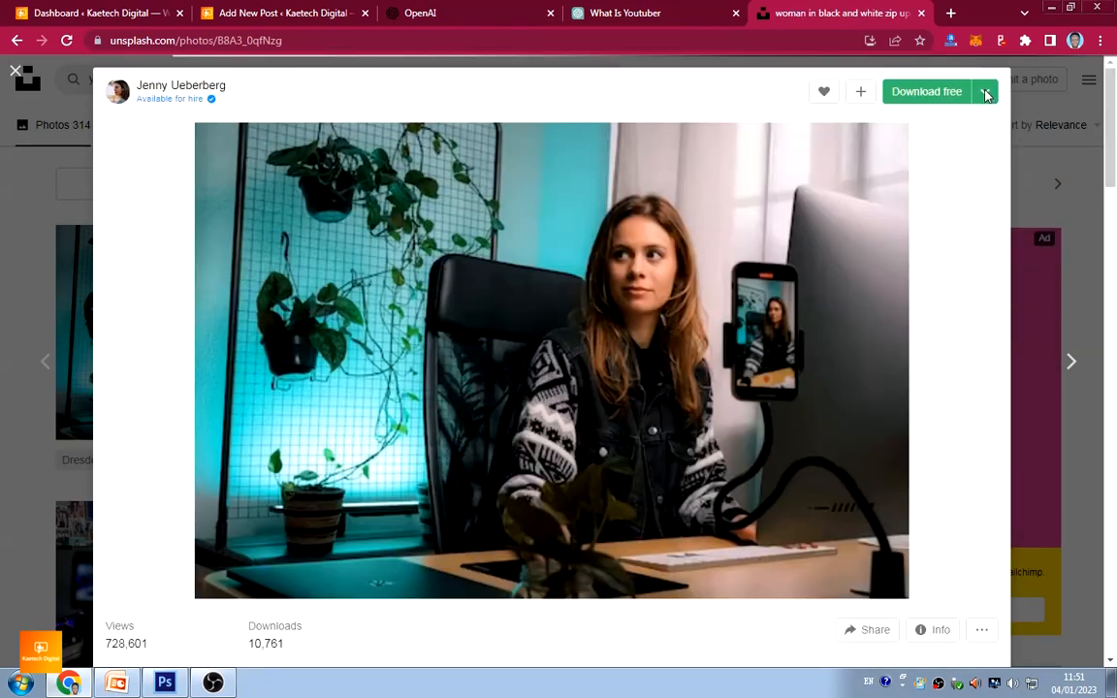
pyautogui.click(985, 93)
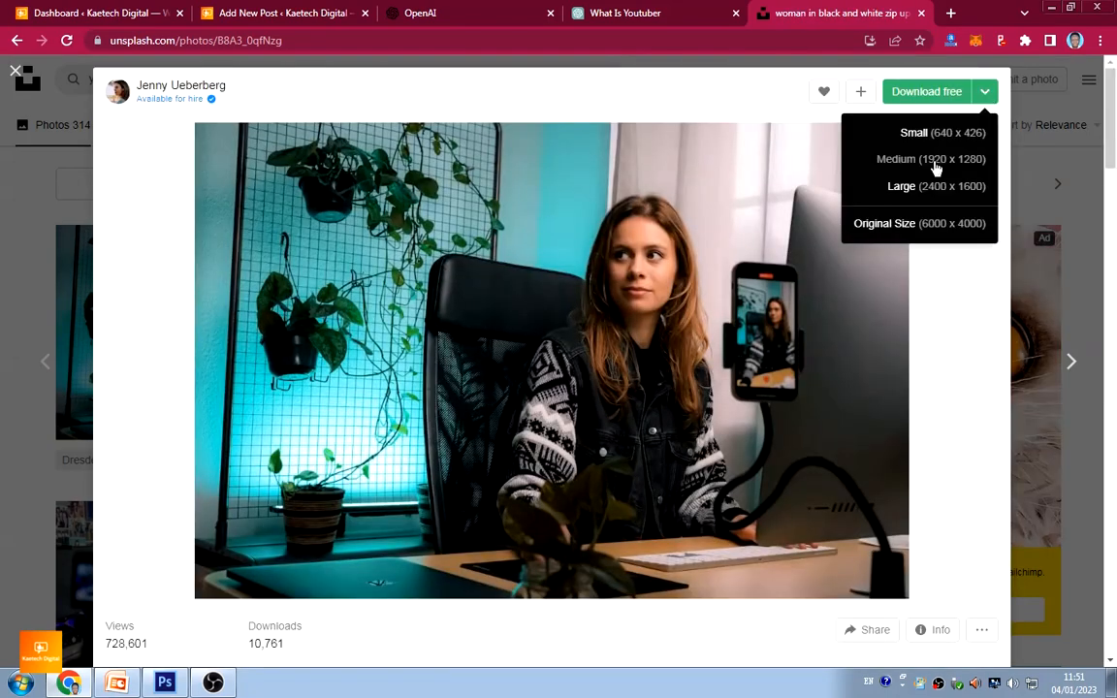
pyautogui.click(933, 166)
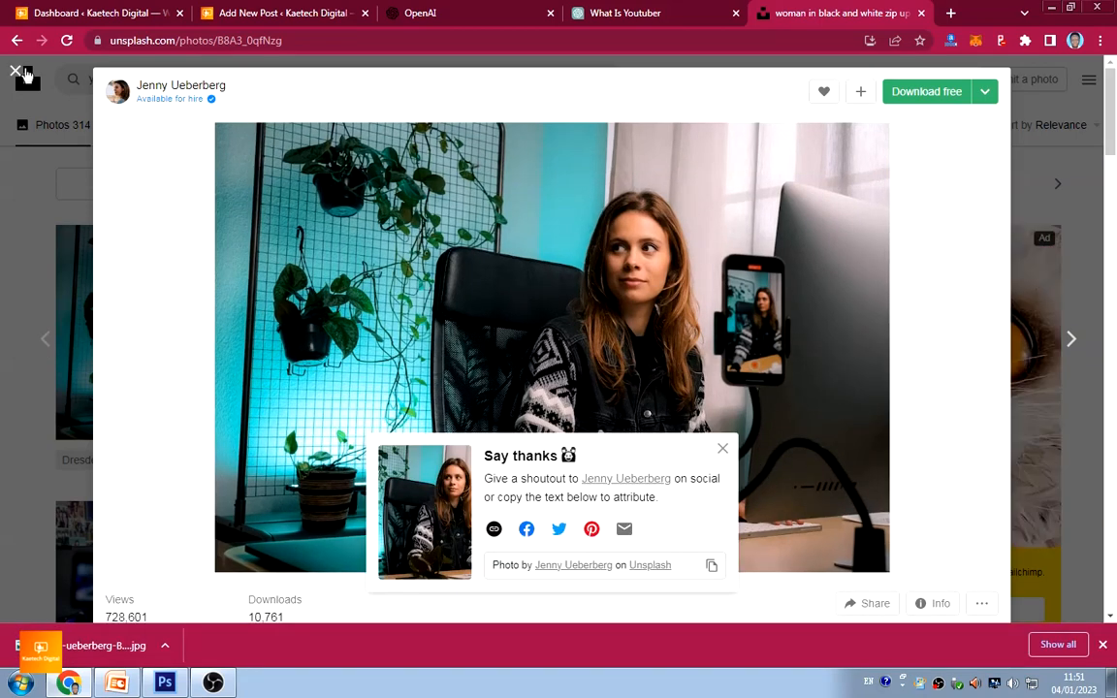
pyautogui.click(13, 74)
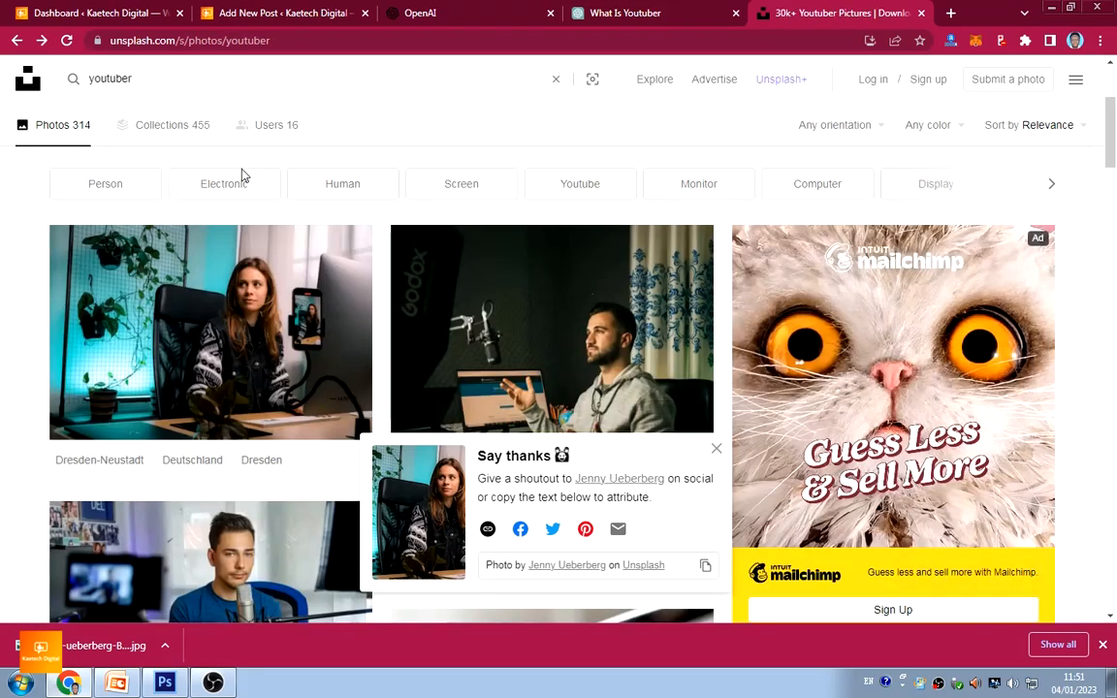
# Return to the post, add an Image block below the first paragraph and open the Media Library for it
pyautogui.click(199, 11)
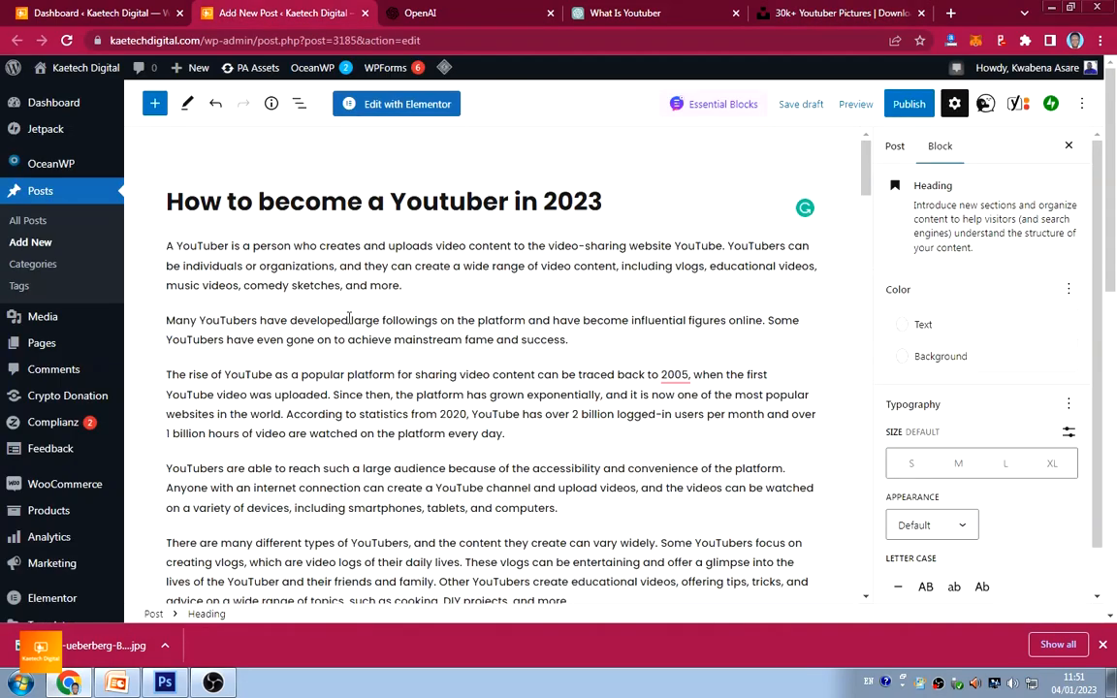
pyautogui.click(418, 289)
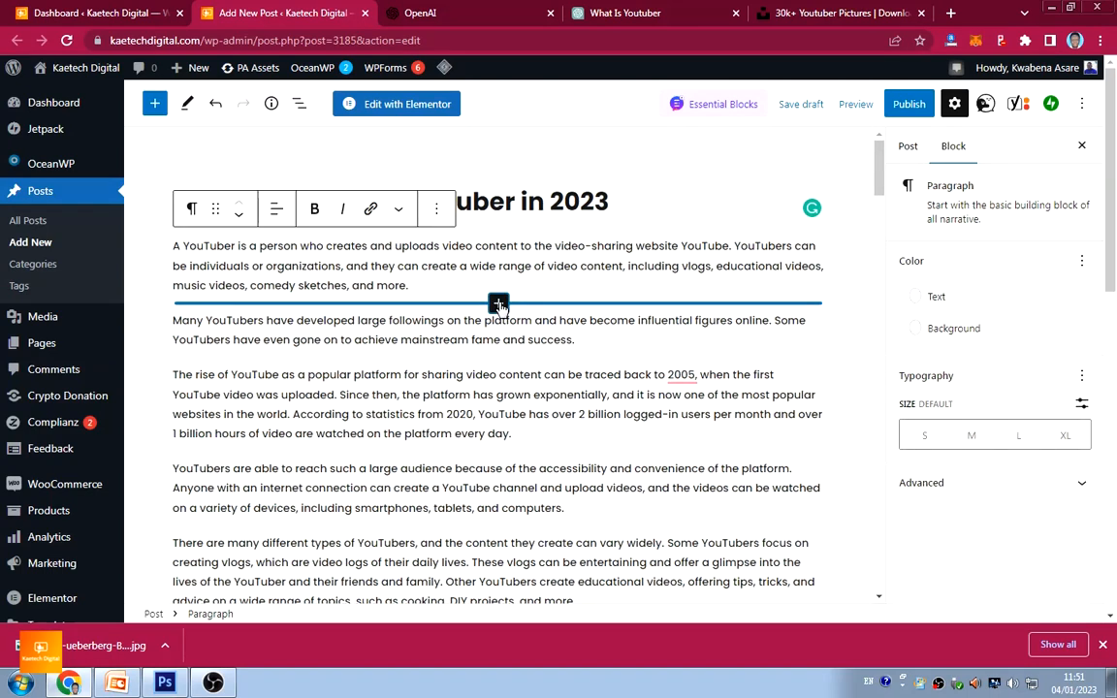
pyautogui.click(498, 305)
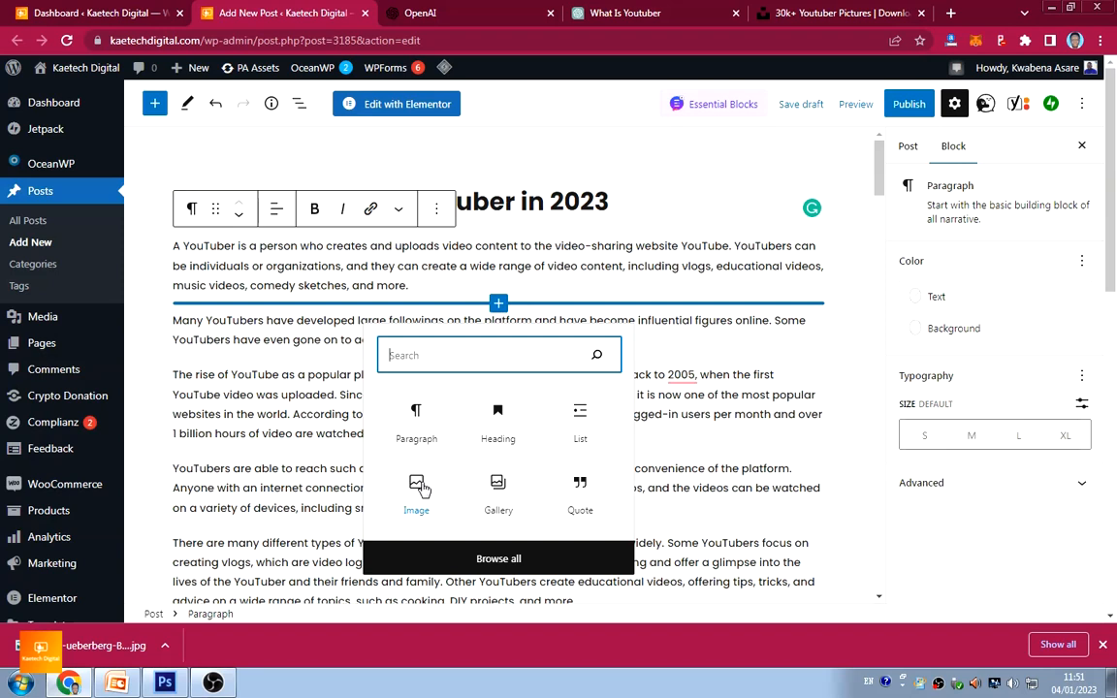
pyautogui.click(419, 488)
pyautogui.click(287, 424)
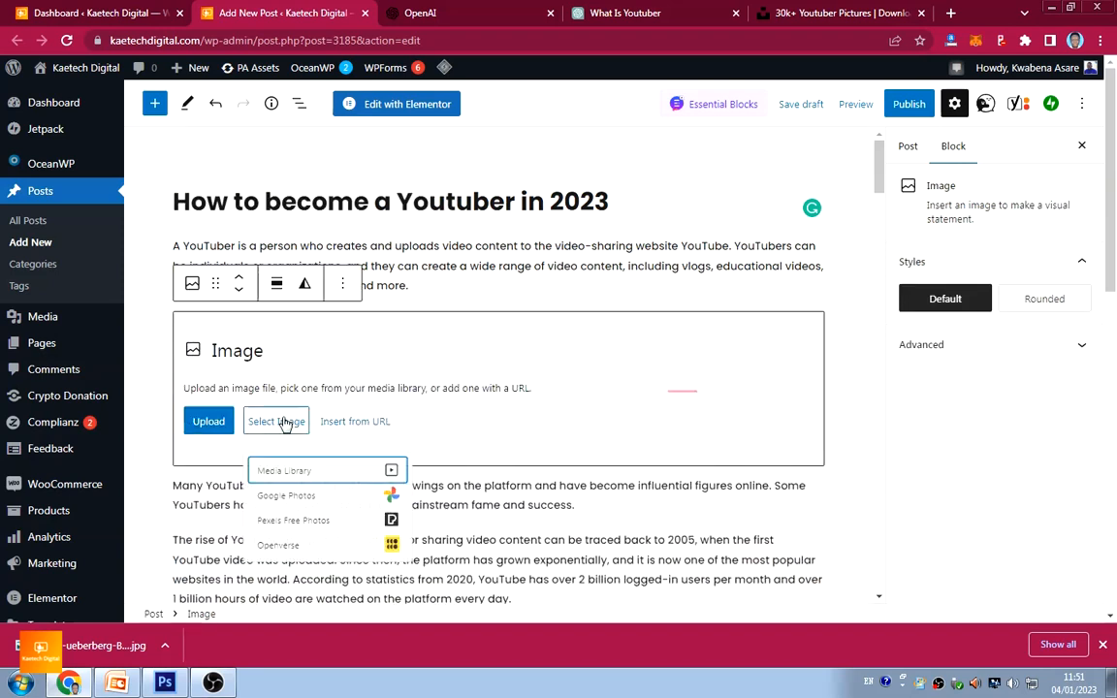
pyautogui.click(294, 473)
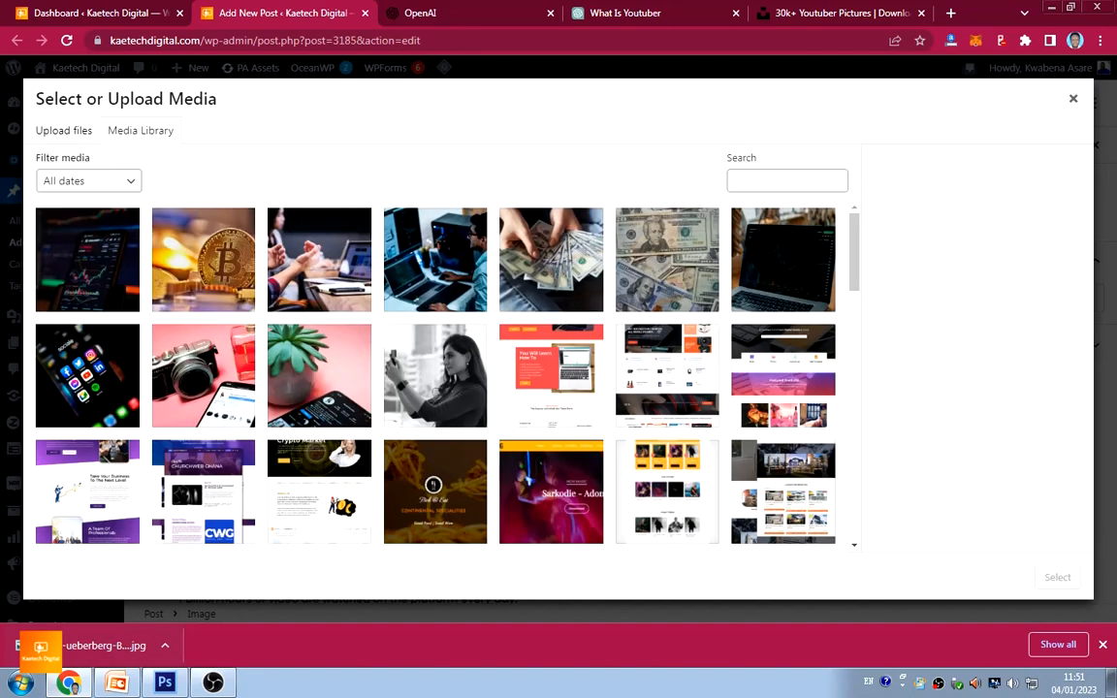
# Upload the downloaded photo, set its alt text to "how to become a youtuber" and insert it into the post
pyautogui.moveTo(88, 646); pyautogui.dragTo(186, 427)
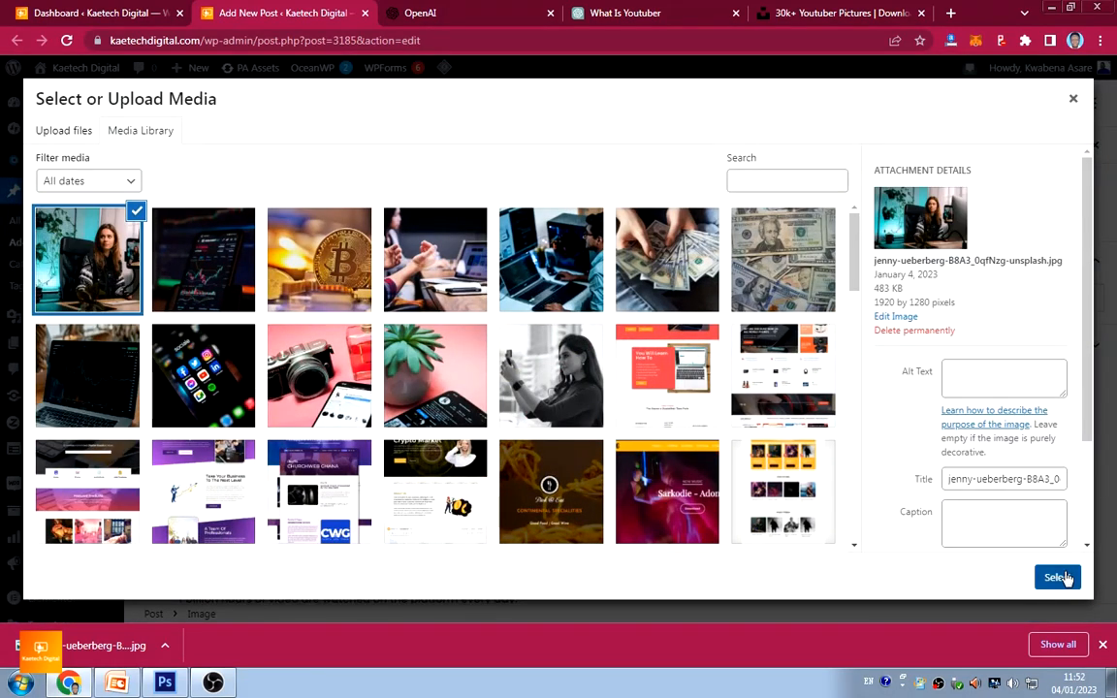
pyautogui.click(960, 374)
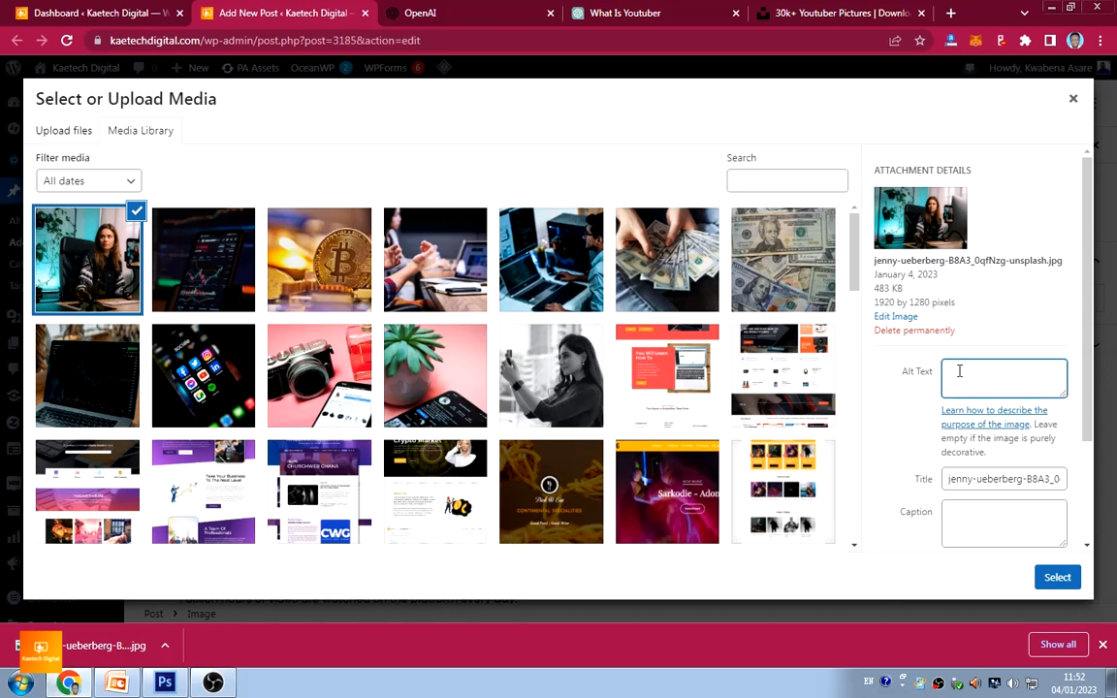
pyautogui.write('how to become a youtuber')
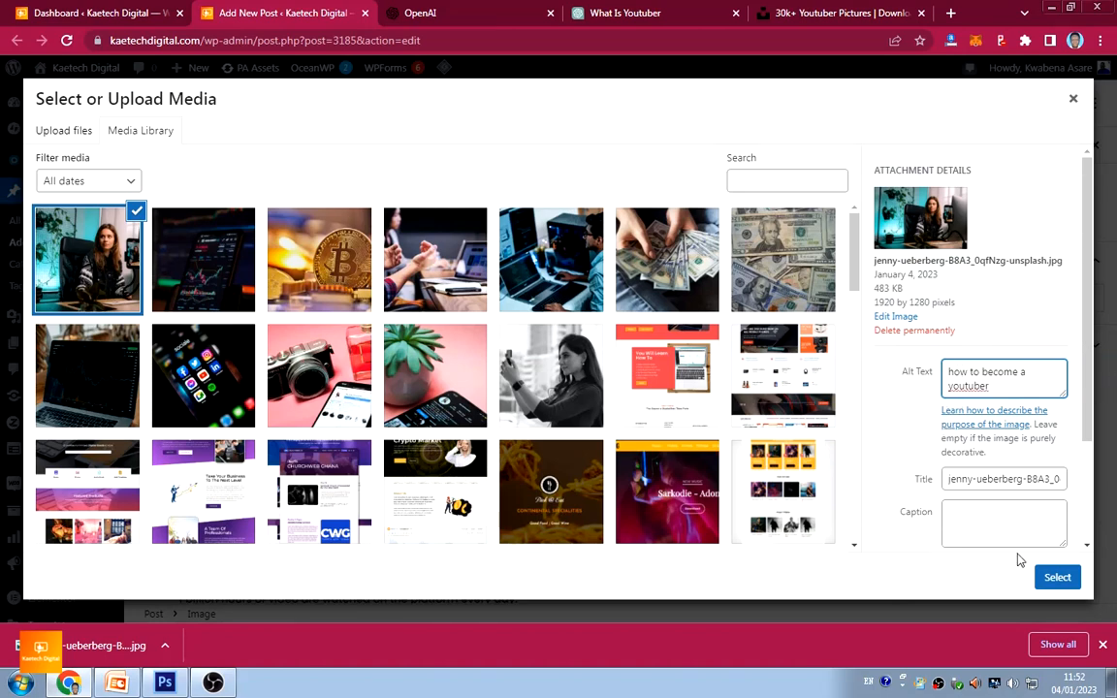
pyautogui.click(1058, 577)
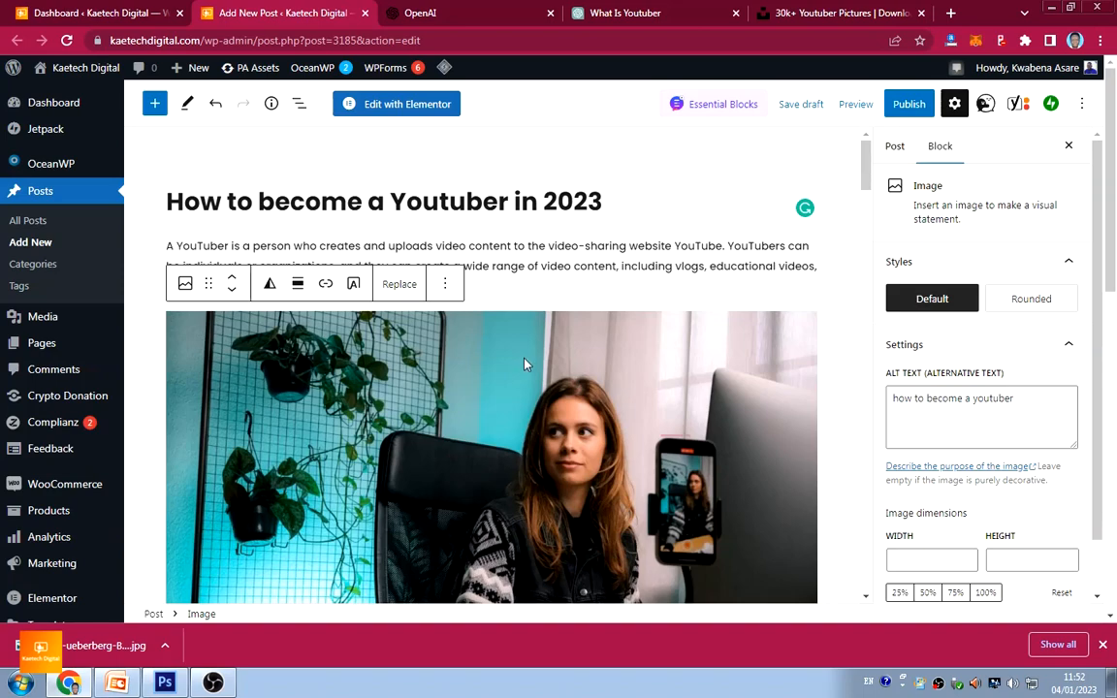
# Add an Image block below the paragraph beginning "In addition to creating and uploading video content" and open the Media Library for it
pyautogui.scroll(-3, 527, 364)
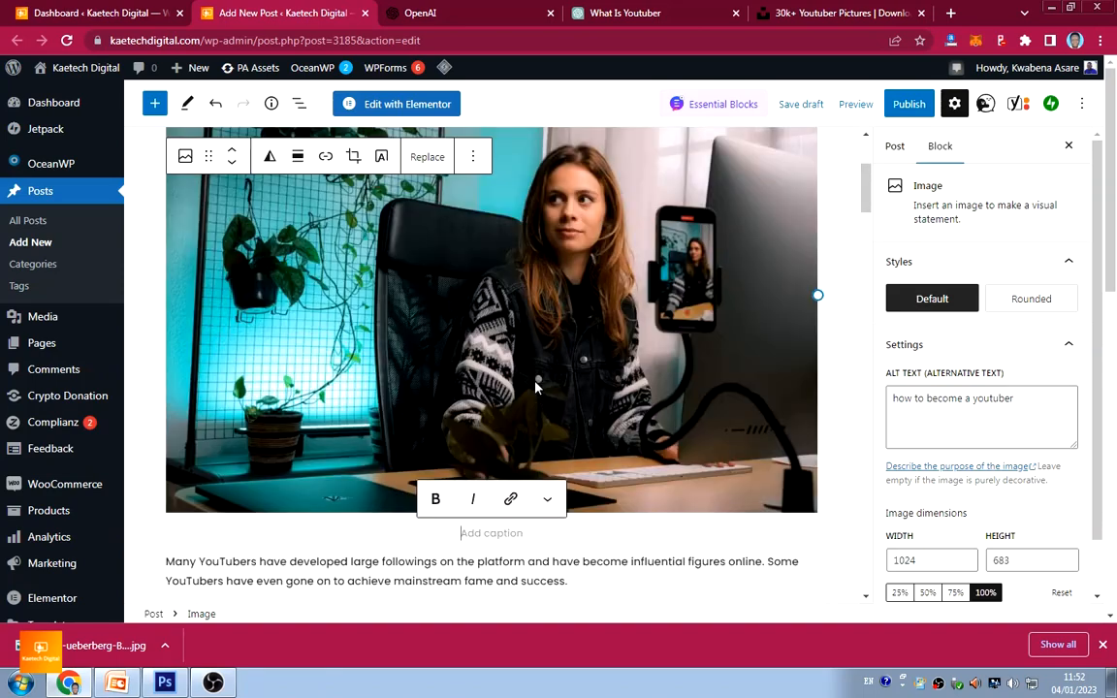
pyautogui.scroll(-5, 532, 383)
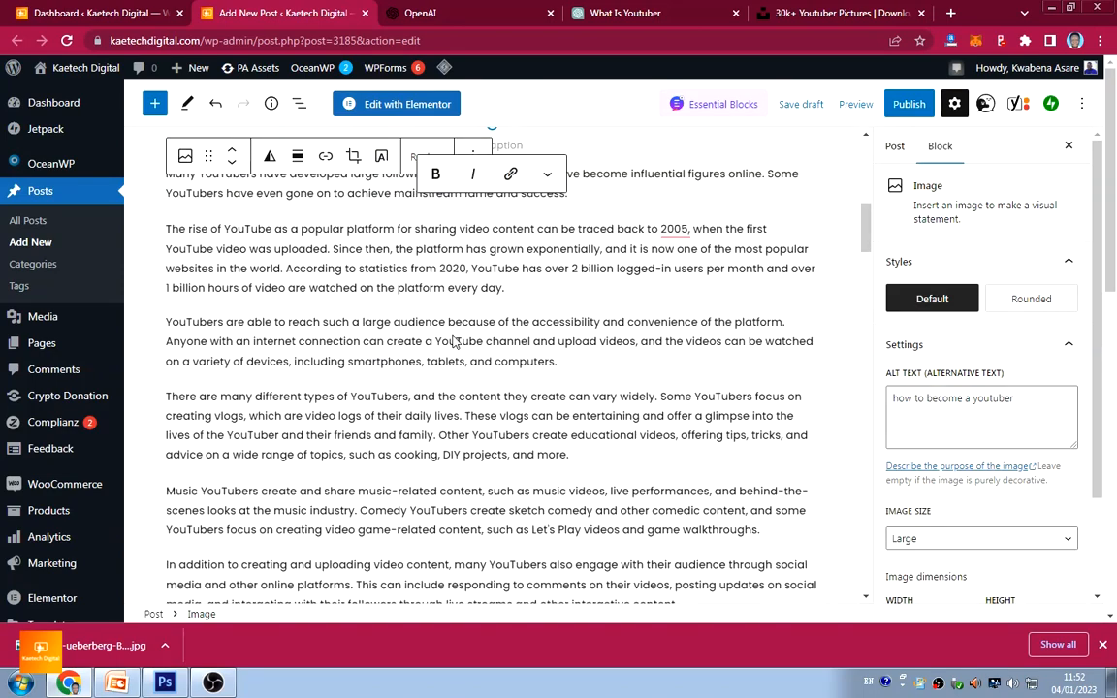
pyautogui.scroll(-3, 451, 331)
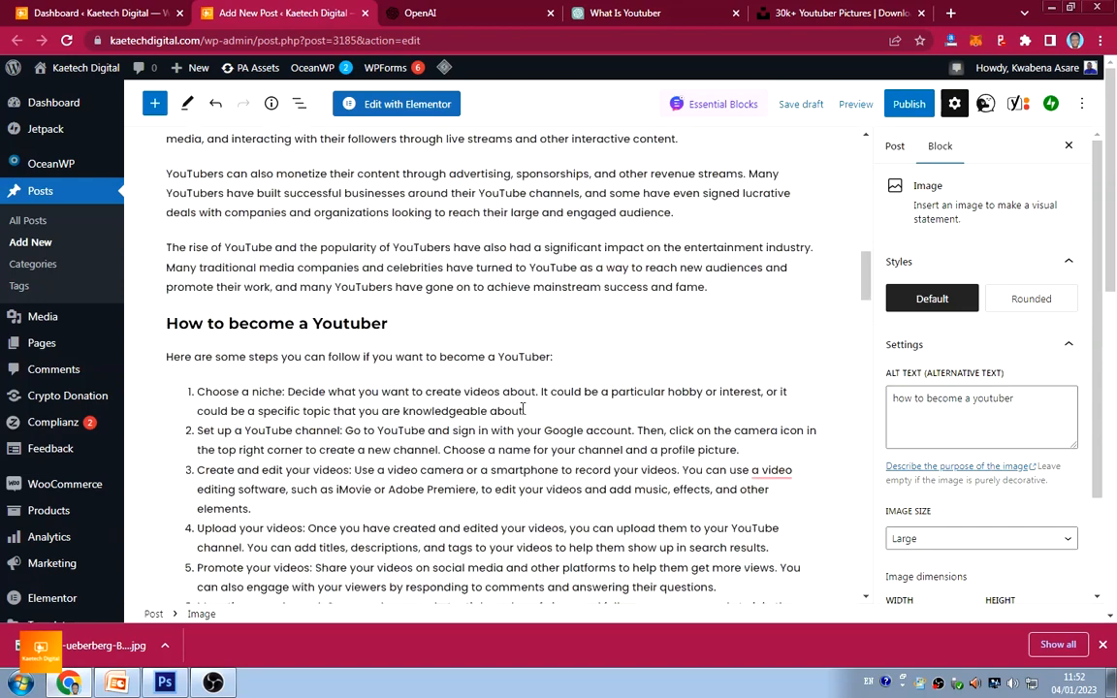
pyautogui.scroll(3, 489, 386)
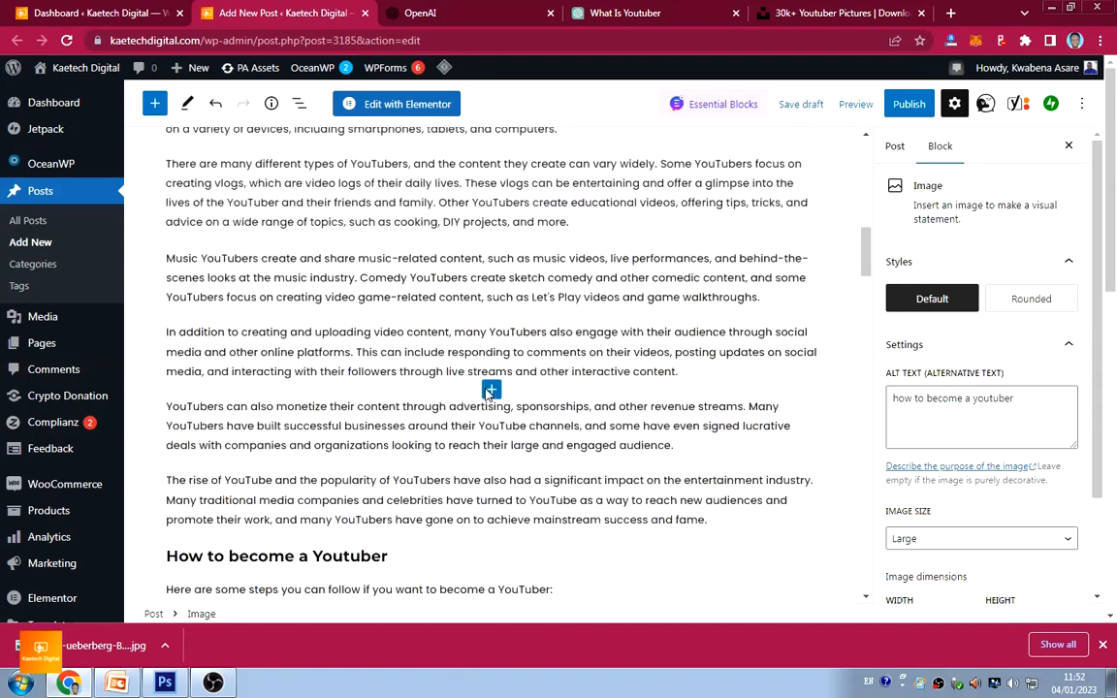
pyautogui.click(491, 389)
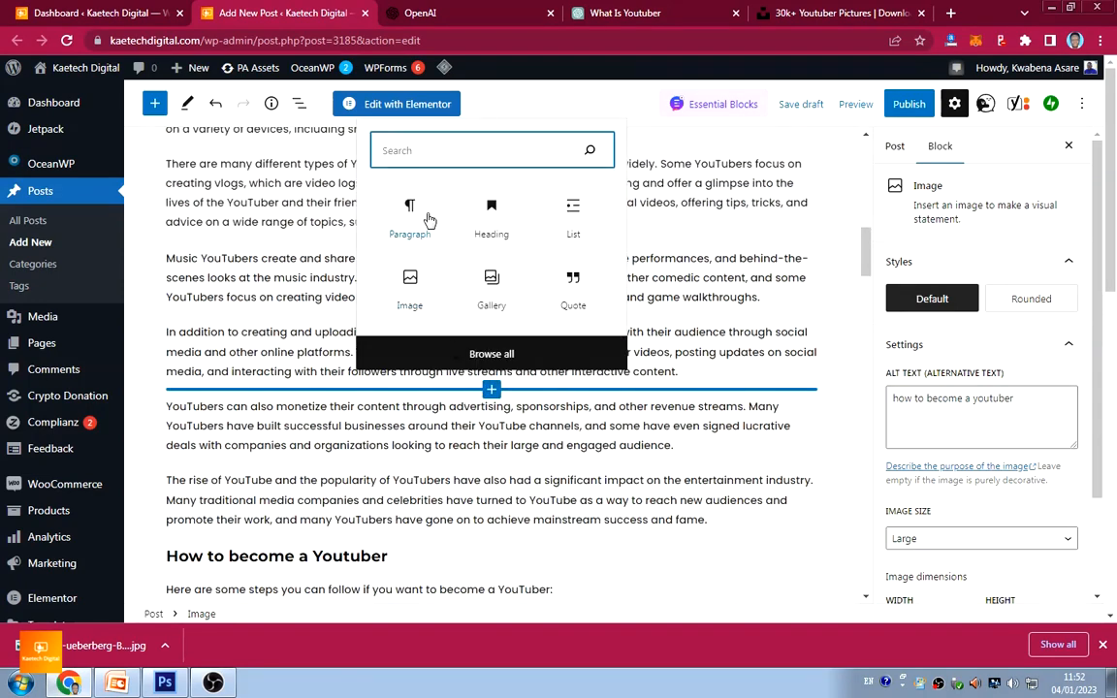
pyautogui.click(410, 291)
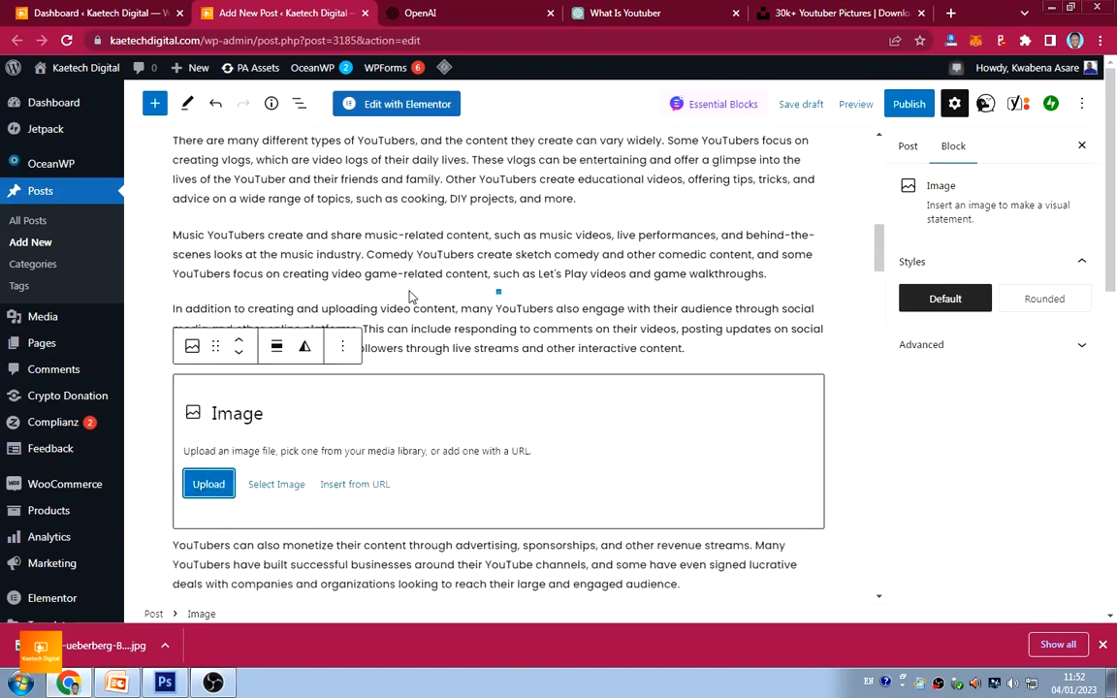
pyautogui.click(273, 486)
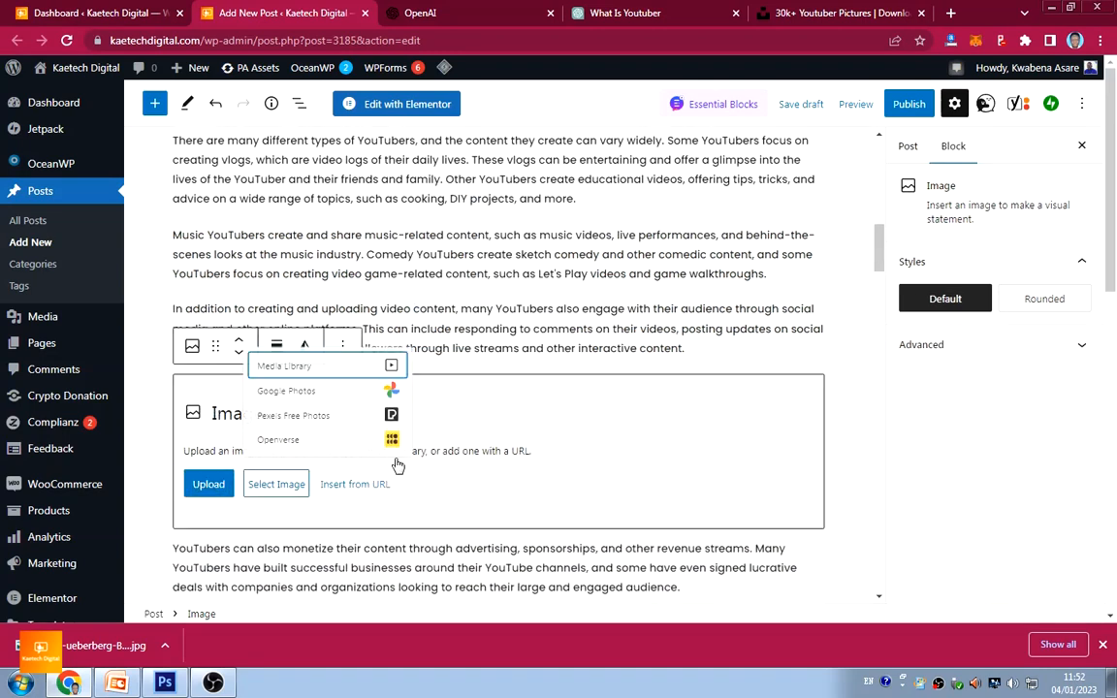
pyautogui.click(366, 359)
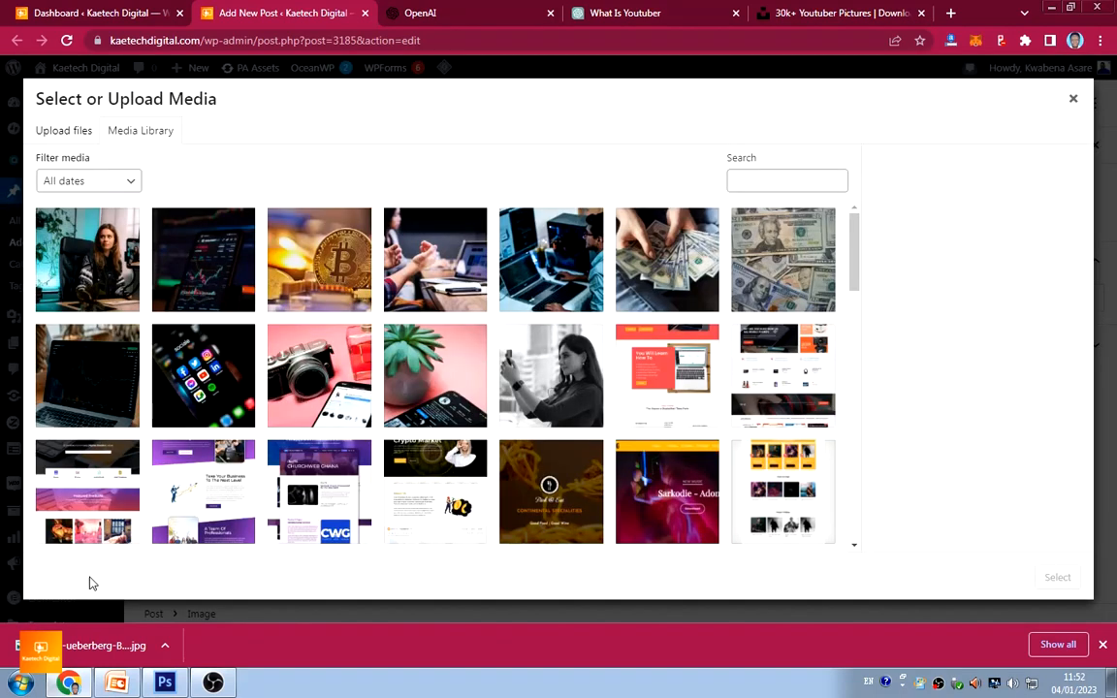
# Upload the photo of a phone showing the YouTube logo from the computer's Downloads folder to the Media Library
pyautogui.click(21, 684)
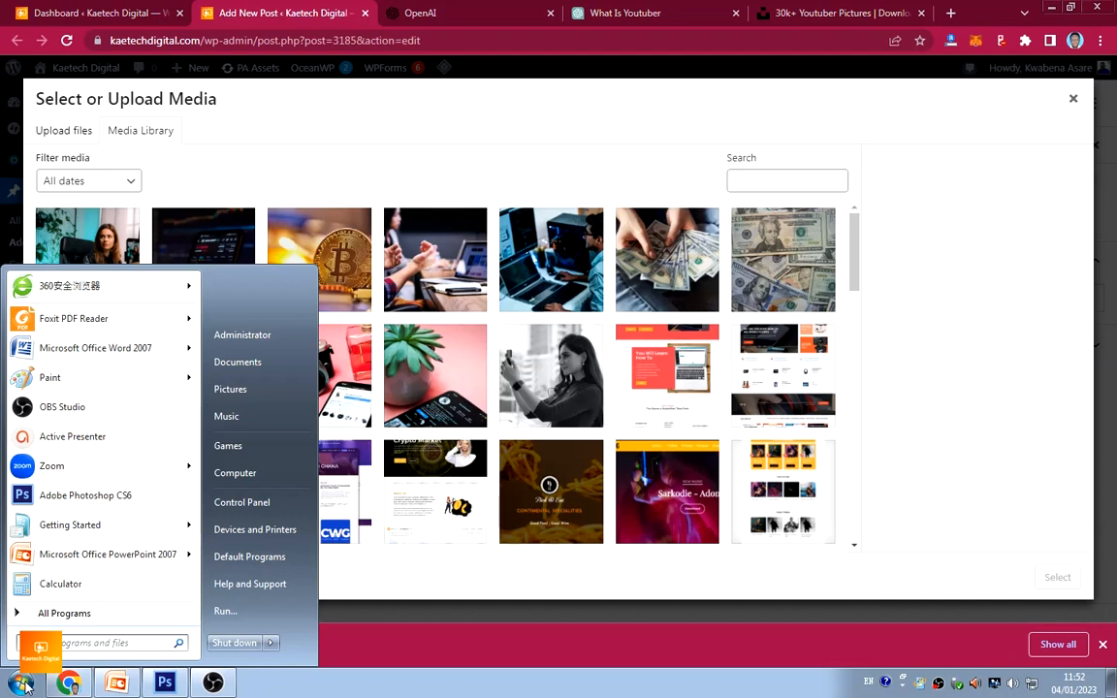
pyautogui.click(250, 362)
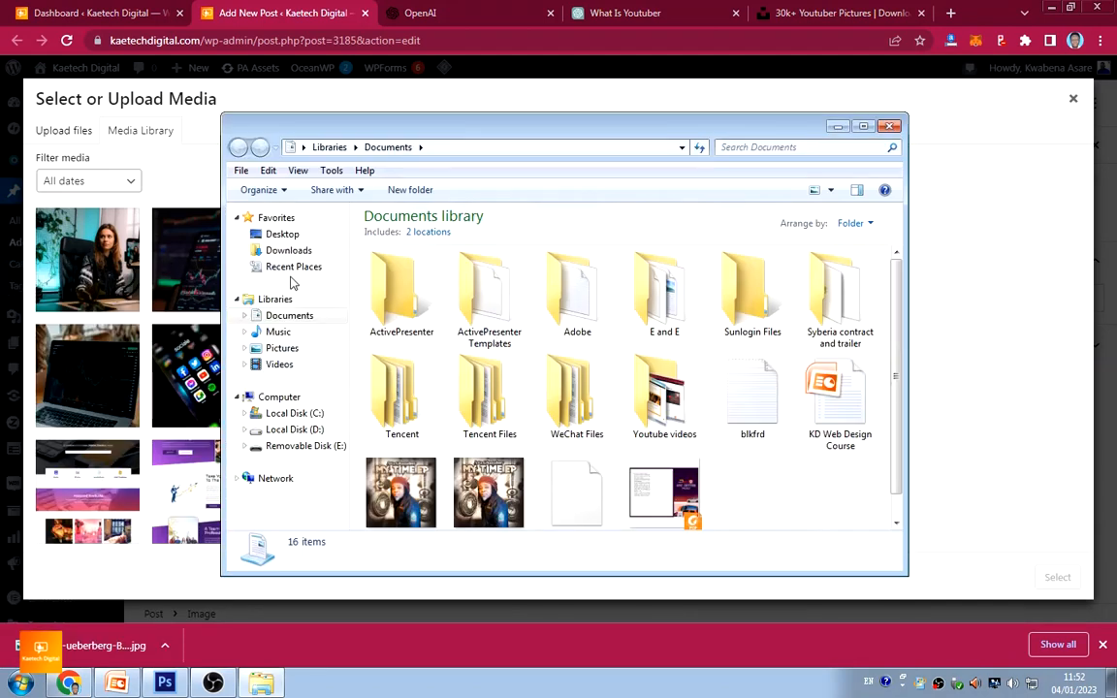
pyautogui.click(287, 250)
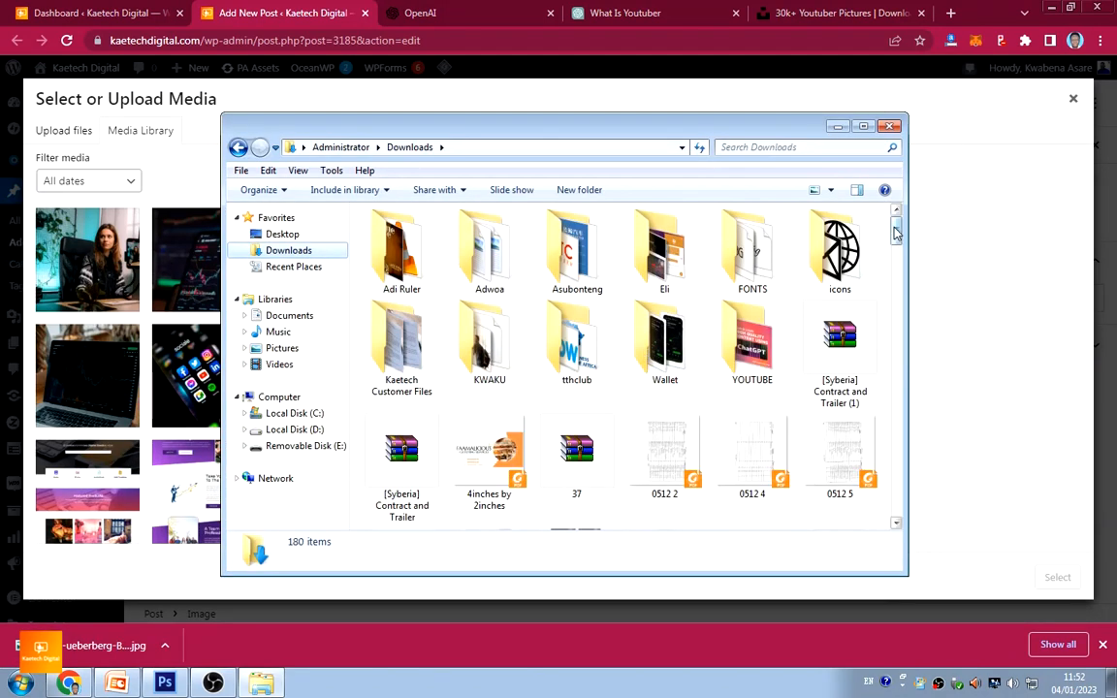
pyautogui.moveTo(896, 229); pyautogui.dragTo(911, 431)
pyautogui.click(422, 376)
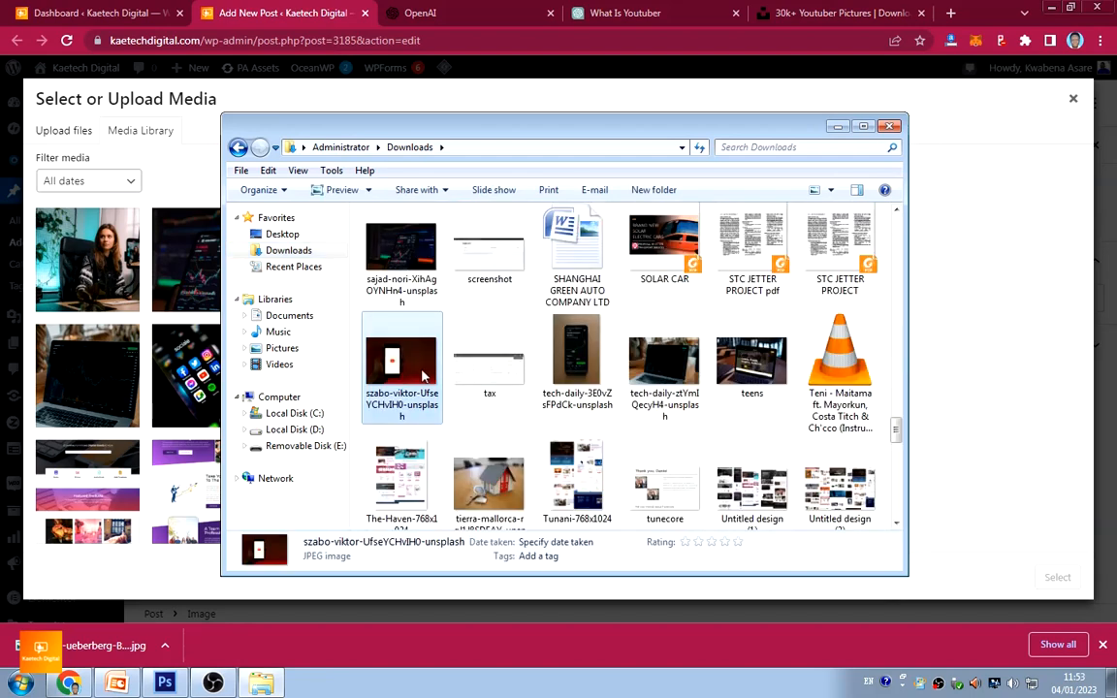
pyautogui.moveTo(421, 376); pyautogui.dragTo(180, 349)
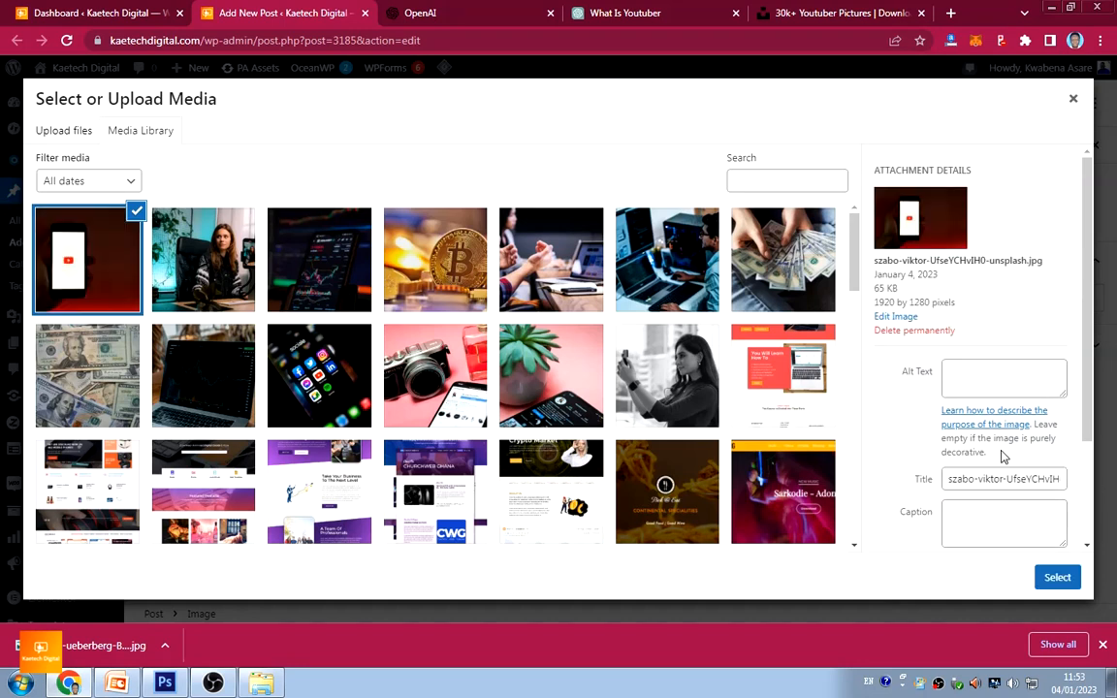
# Set the uploaded phone photo's alt text to "how to become a youtuber" and insert it into the post
pyautogui.click(979, 382)
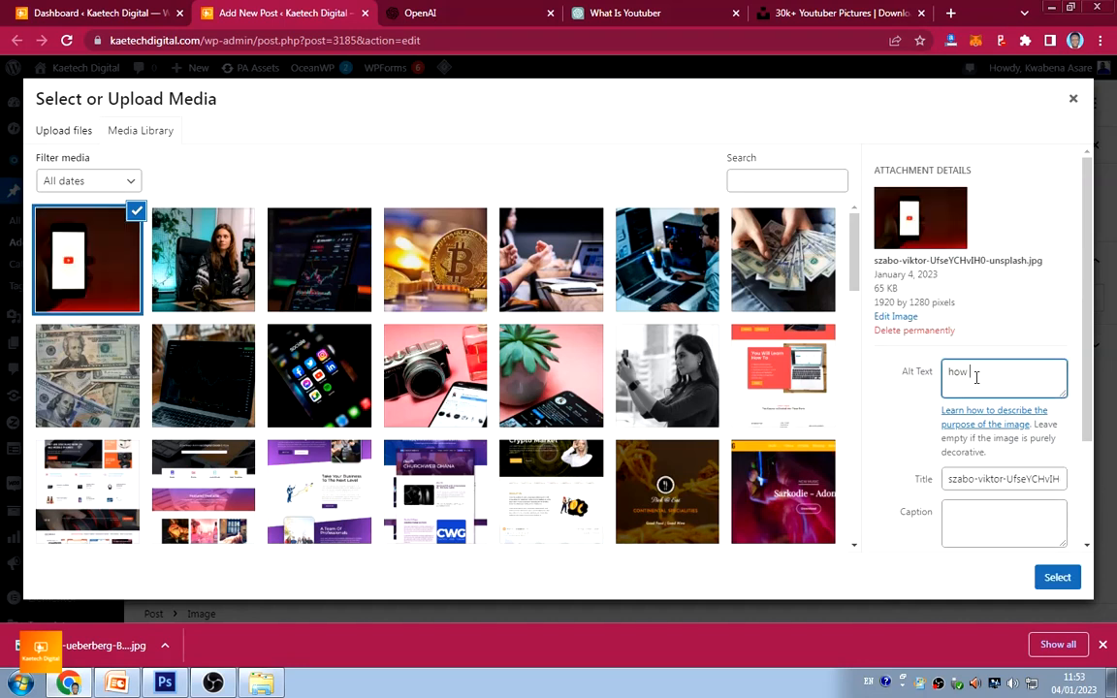
pyautogui.write('how to become a youtuber')
pyautogui.click(1067, 582)
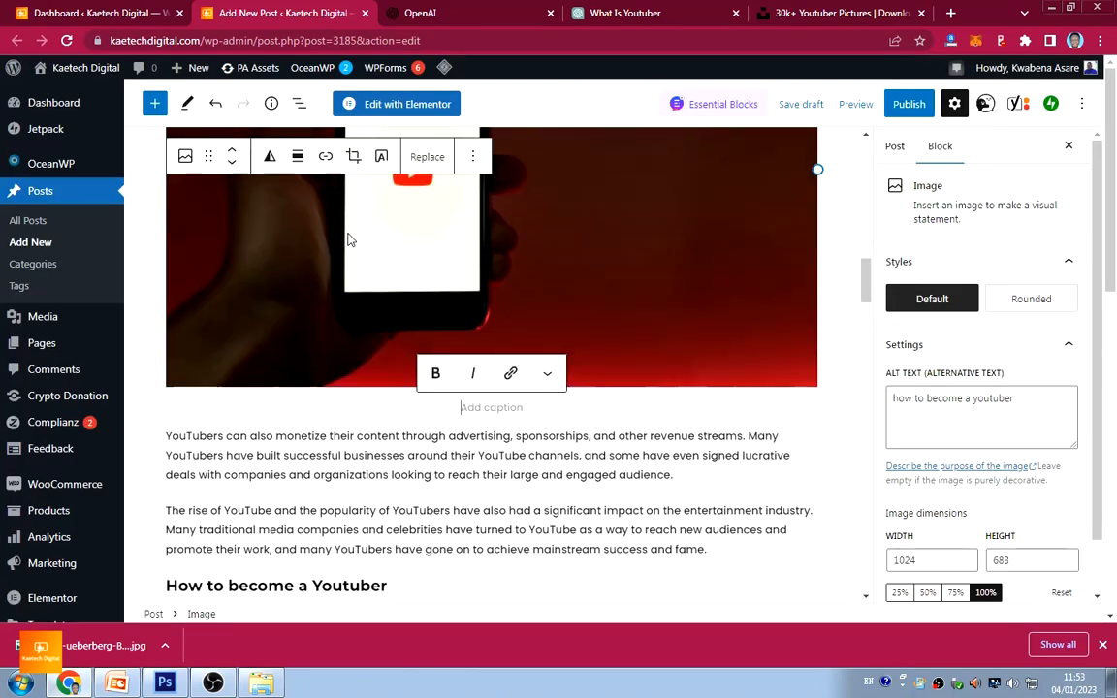
# Review the post around the new image and through its remaining sections to the conclusion
pyautogui.scroll(5, 569, 294)
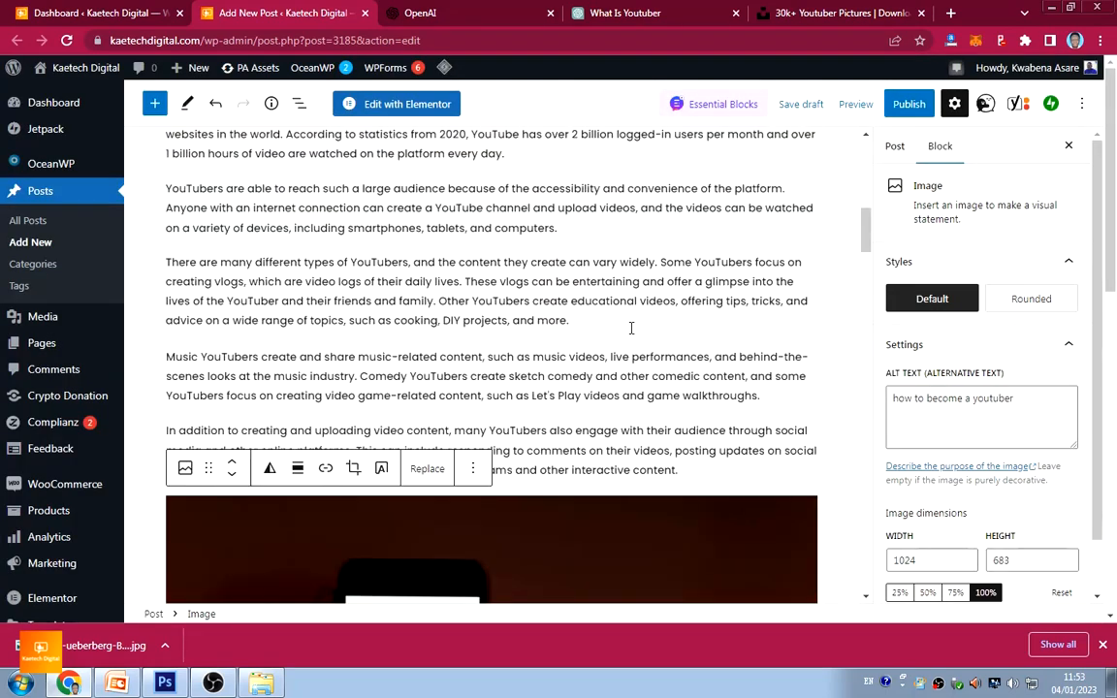
pyautogui.scroll(-4, 631, 328)
pyautogui.scroll(-10, 631, 329)
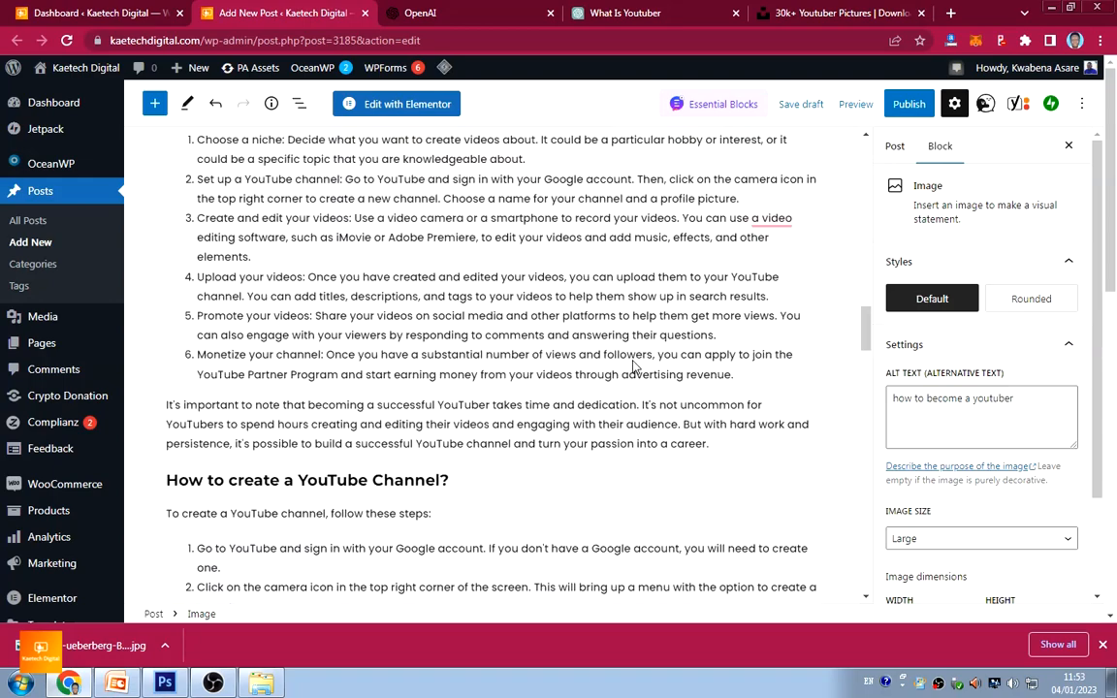
pyautogui.scroll(-10, 582, 368)
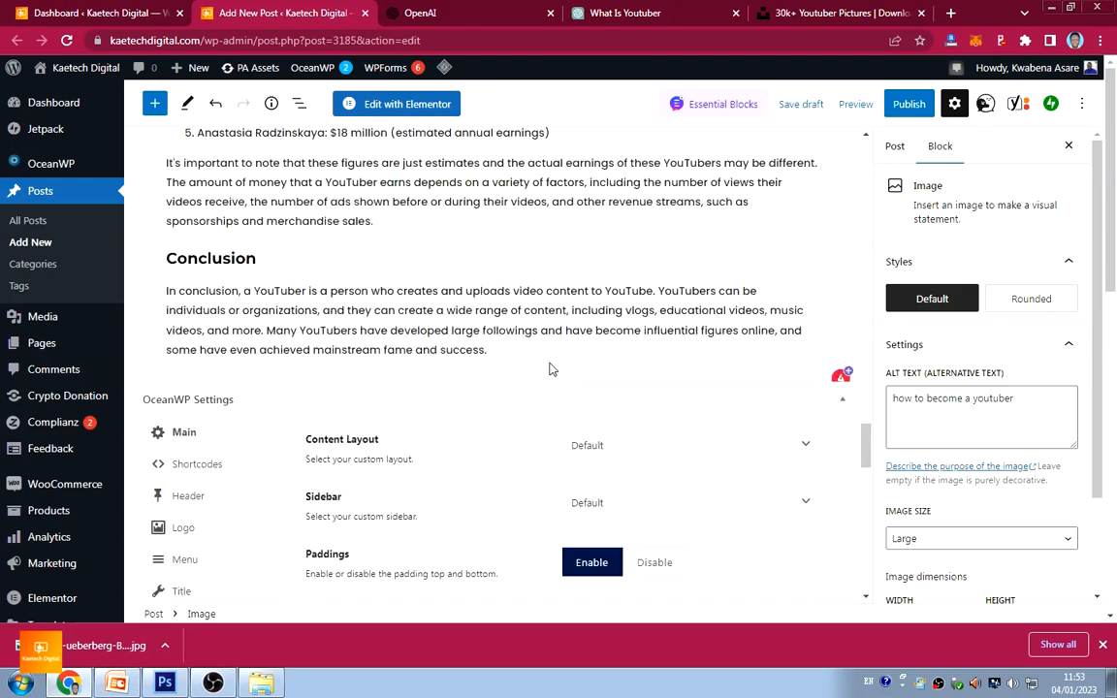
pyautogui.scroll(-3, 549, 368)
pyautogui.scroll(11, 543, 346)
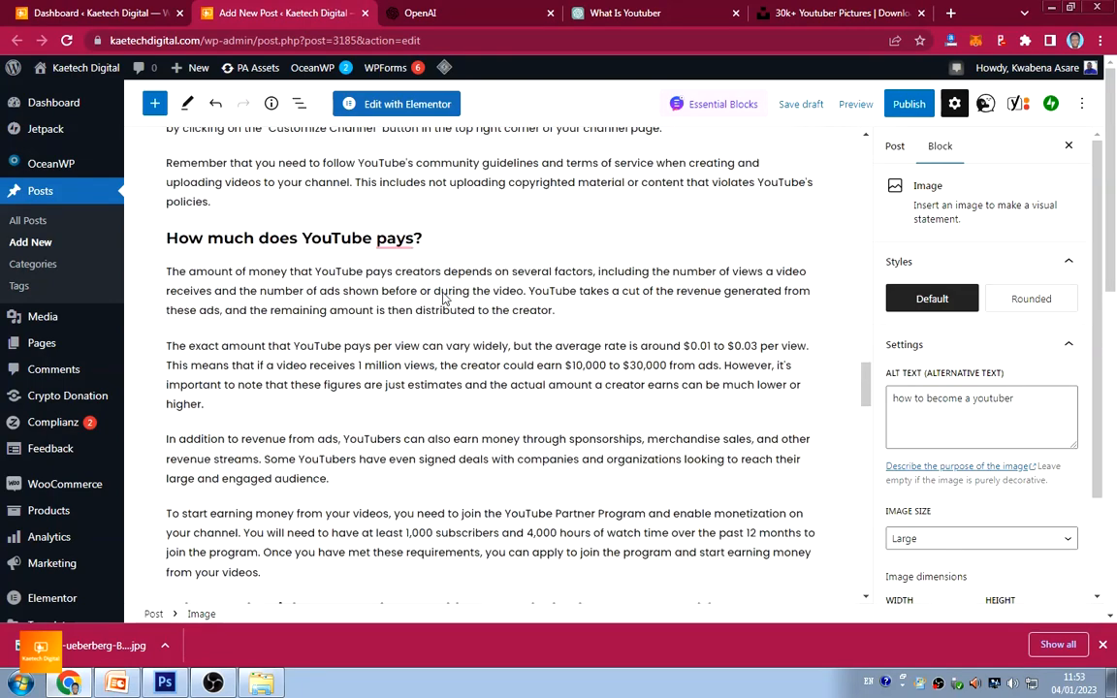
pyautogui.scroll(1, 443, 300)
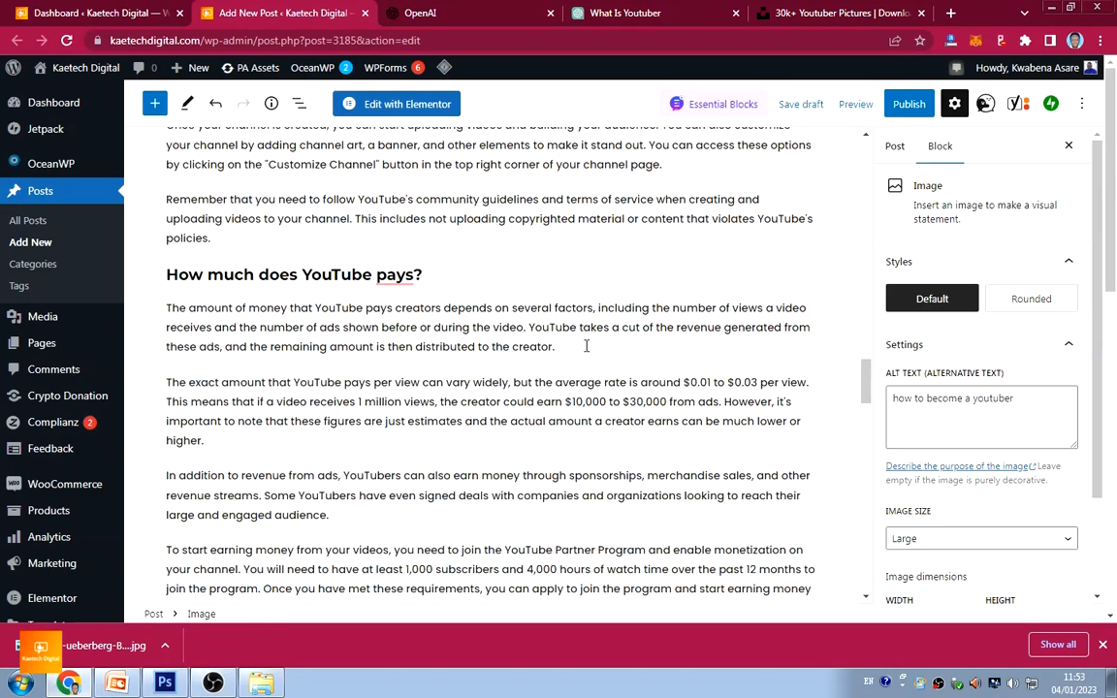
pyautogui.scroll(-8, 497, 382)
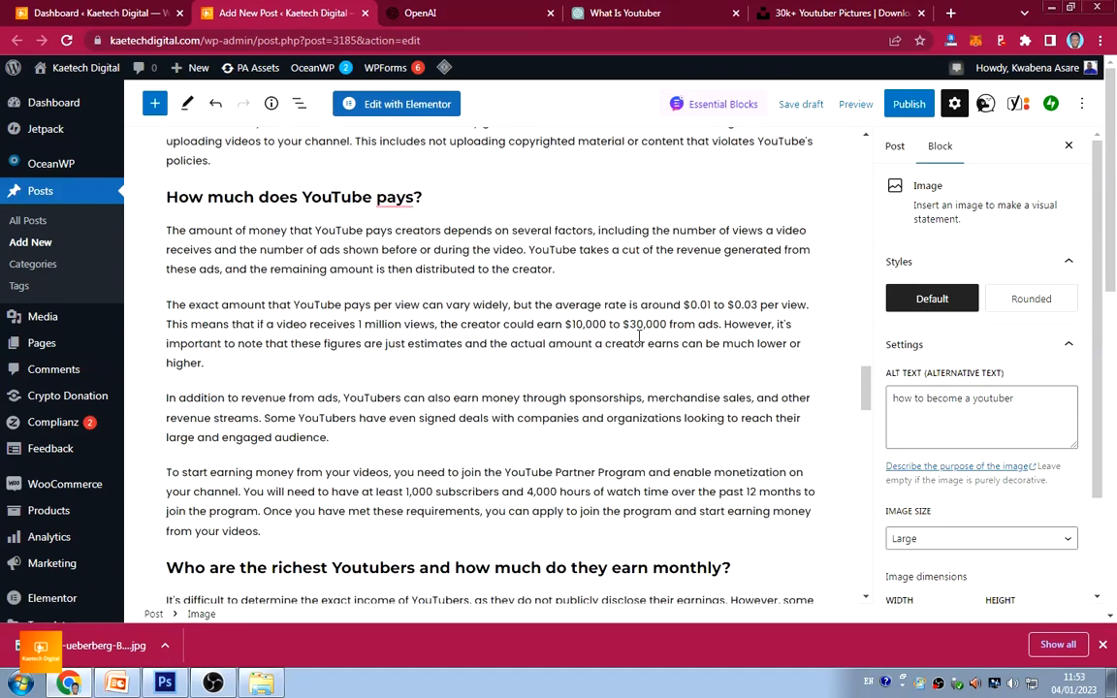
# Start a link on the word "YouTubers" in the first paragraph about the richest Youtubers and search the link targets for "Youtube"
pyautogui.scroll(-4, 601, 357)
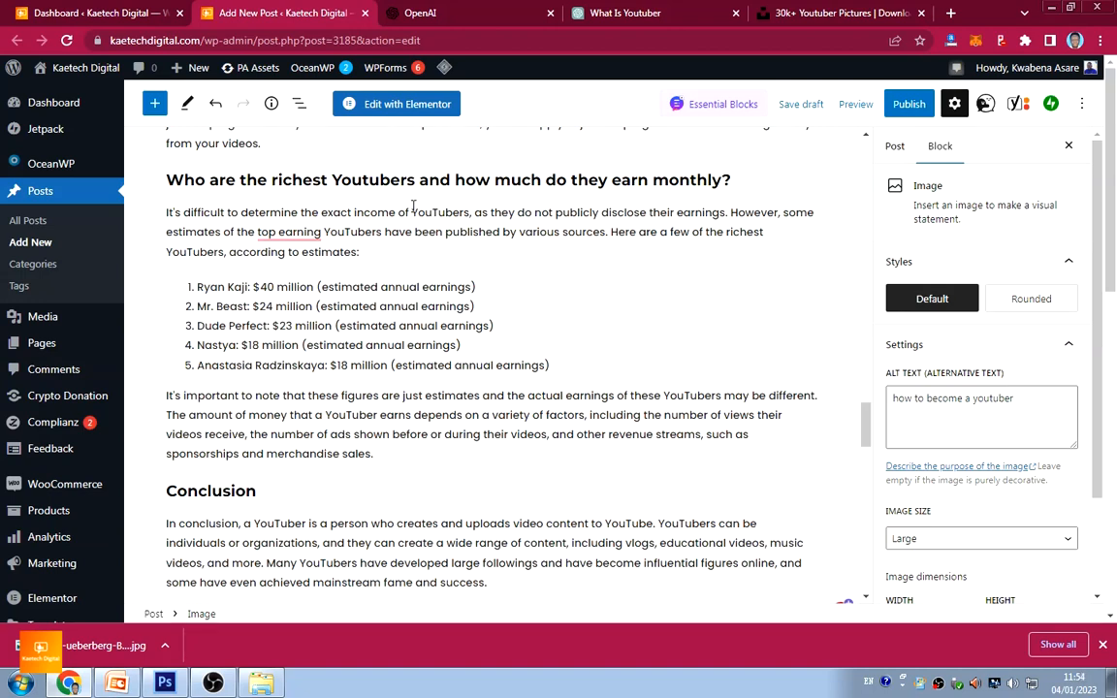
pyautogui.click(456, 210)
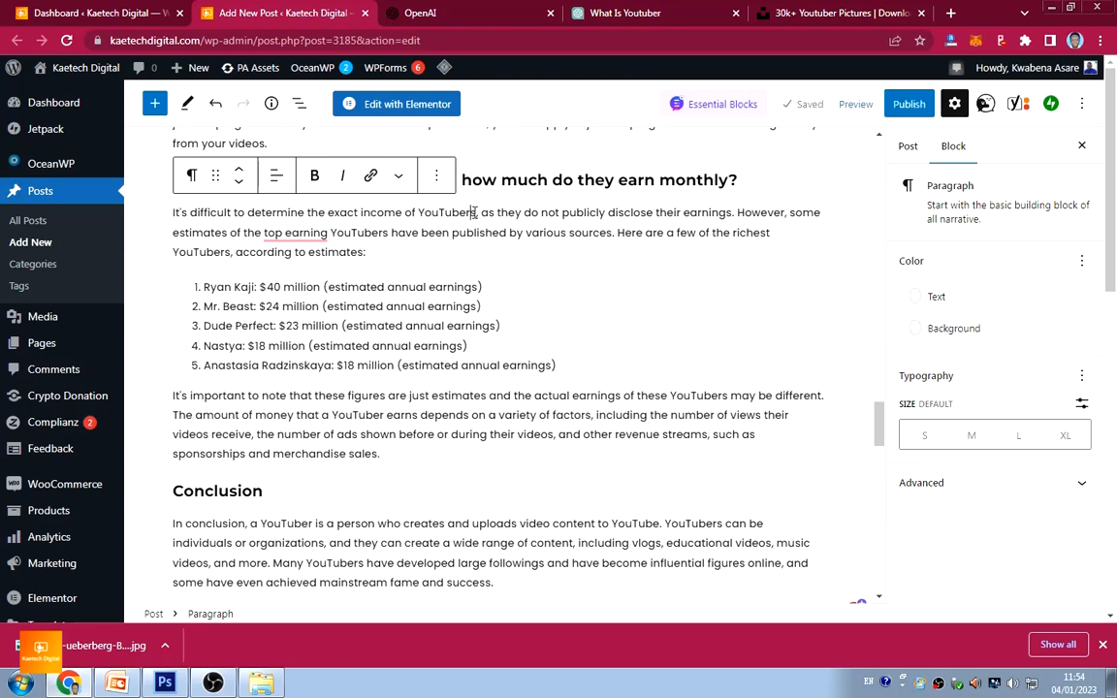
pyautogui.moveTo(476, 212); pyautogui.dragTo(423, 217)
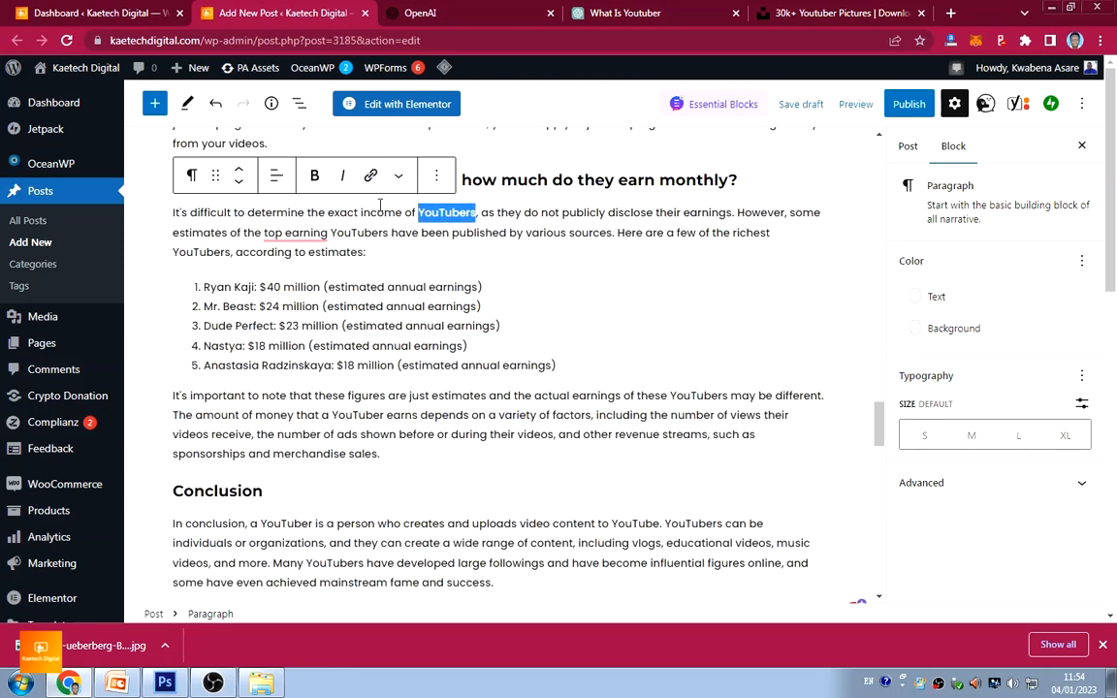
pyautogui.click(370, 174)
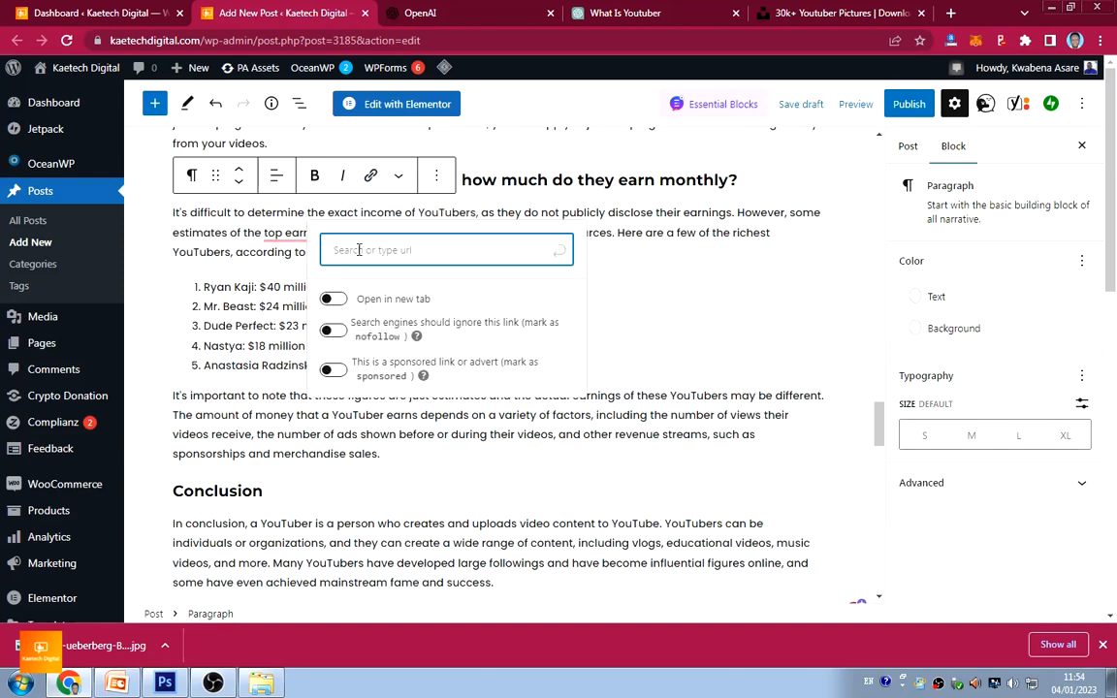
pyautogui.write('YouTubers')
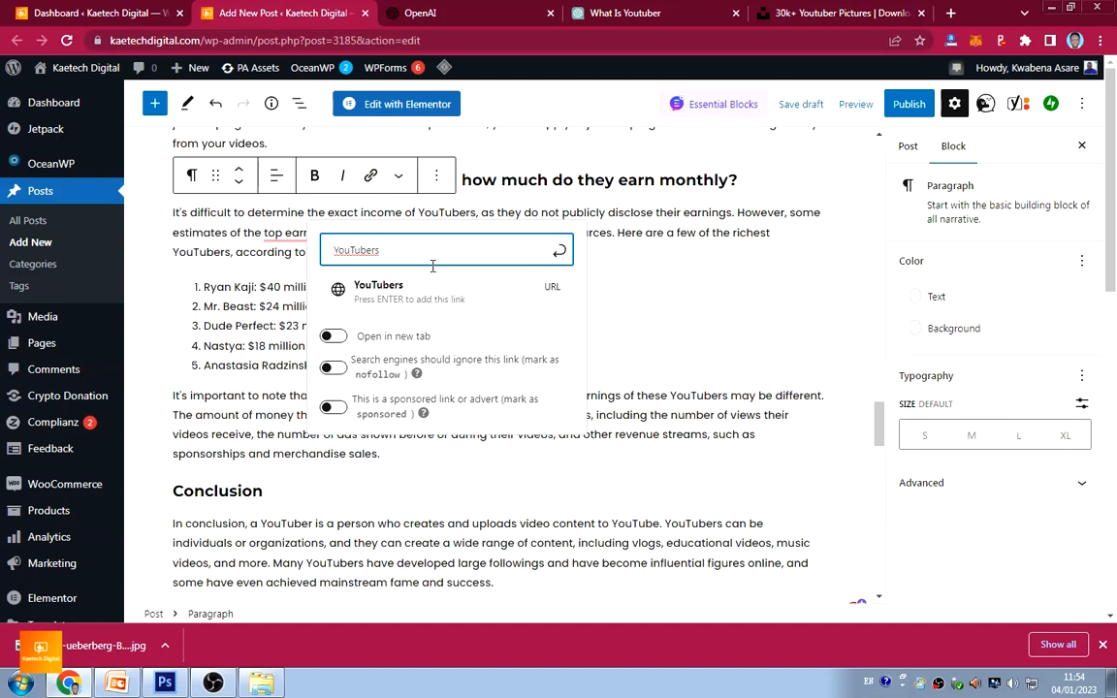
pyautogui.press('BackSpace')
pyautogui.press('BackSpace')
pyautogui.press('BackSpace')
pyautogui.press('BackSpace')
pyautogui.press('BackSpace')
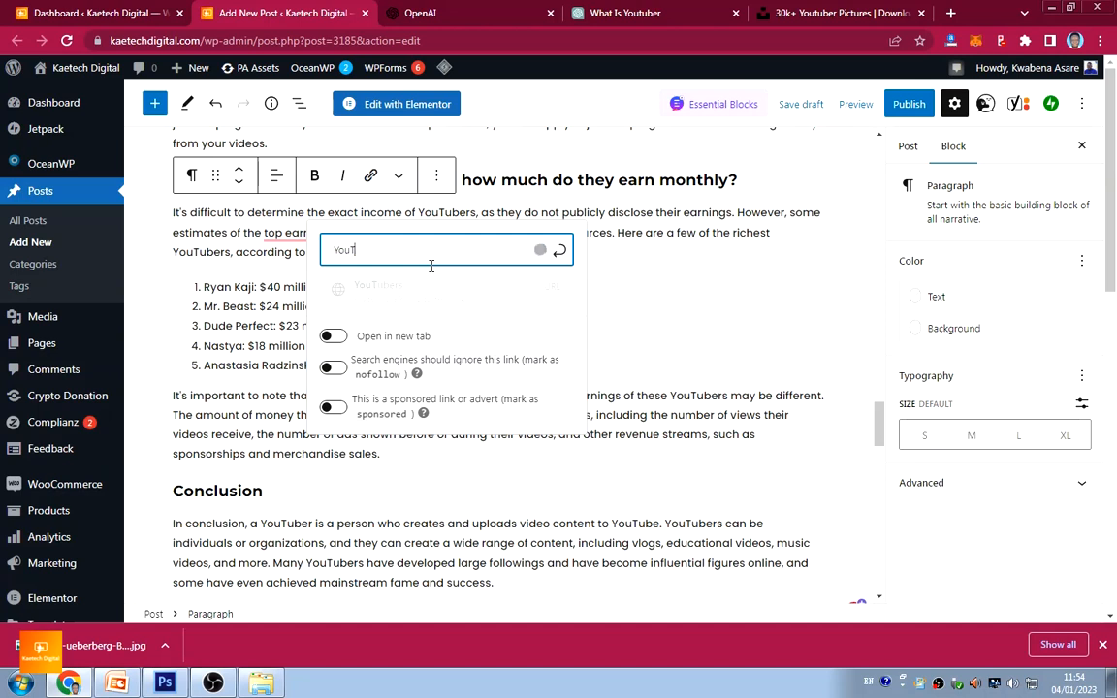
pyautogui.write('tube')
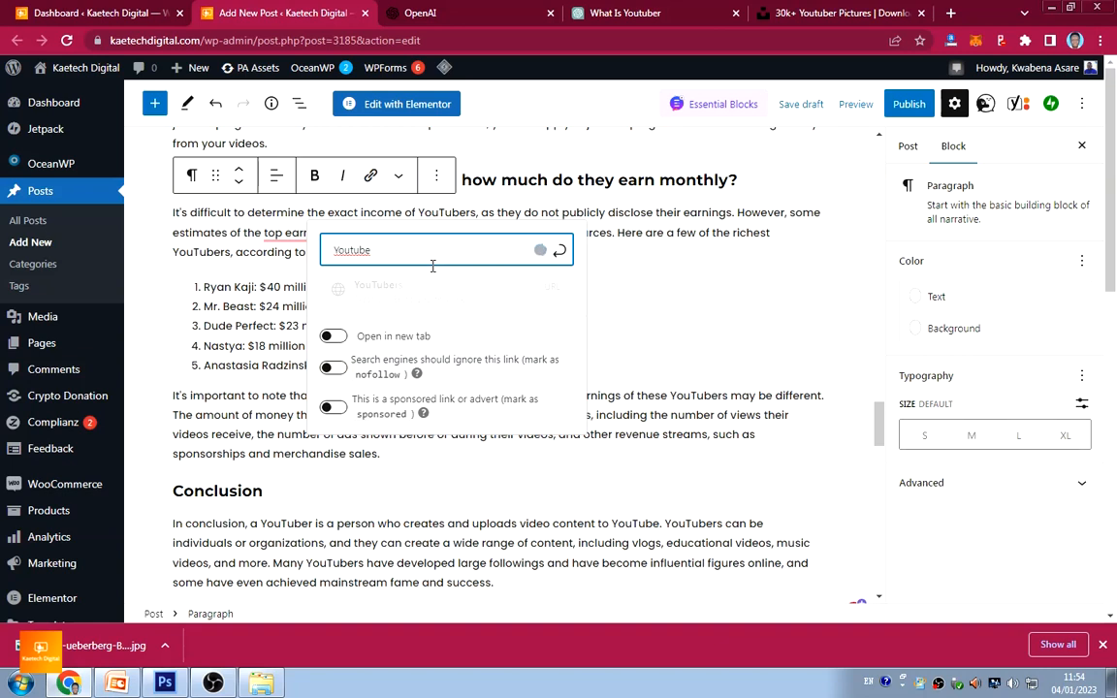
# Open the list of all posts in the Dashboard browser tab and return to the post editor
pyautogui.click(104, 14)
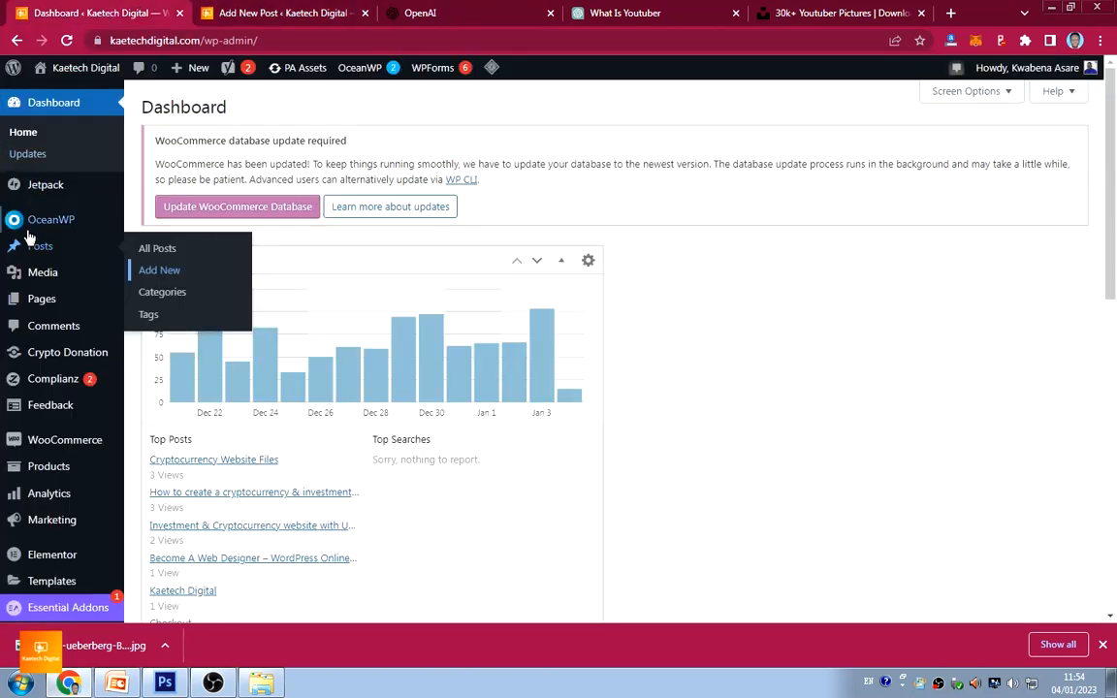
pyautogui.click(160, 251)
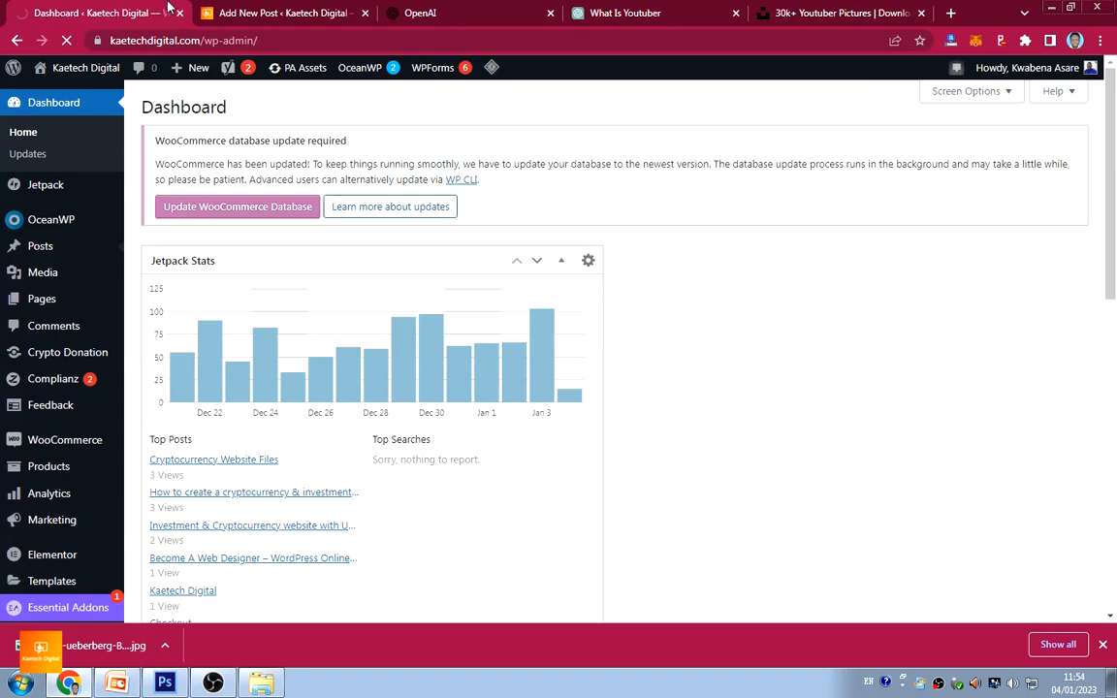
pyautogui.click(251, 13)
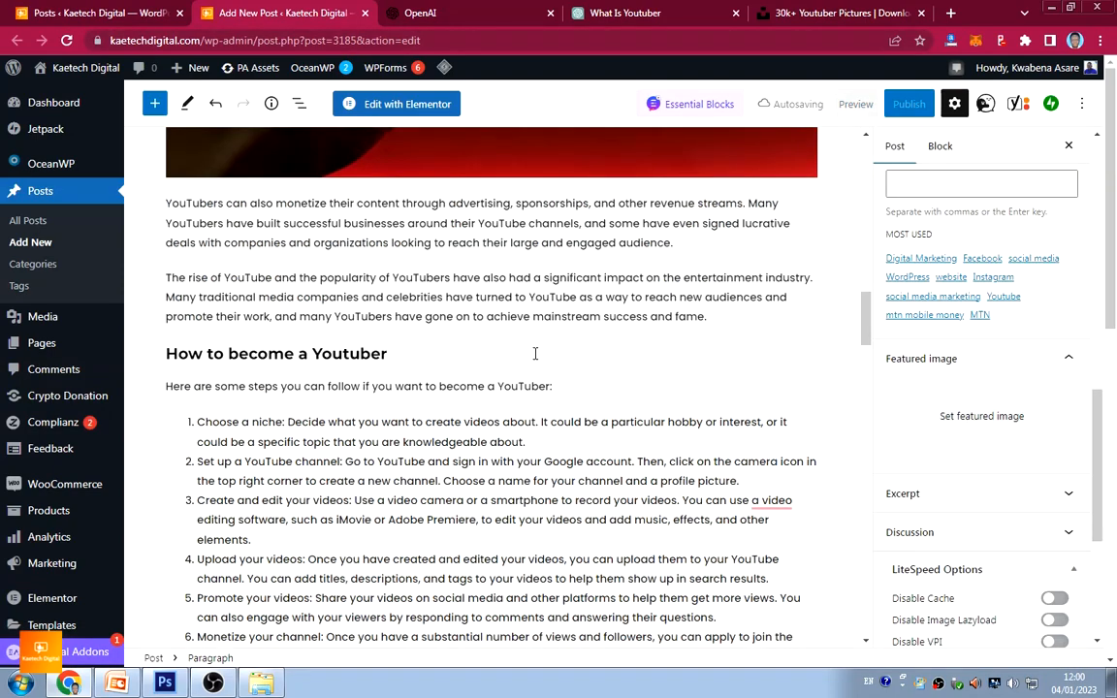
# Publish the post "How to become a Youtuber in 2023" and confirm the publication
pyautogui.scroll(-5, 781, 392)
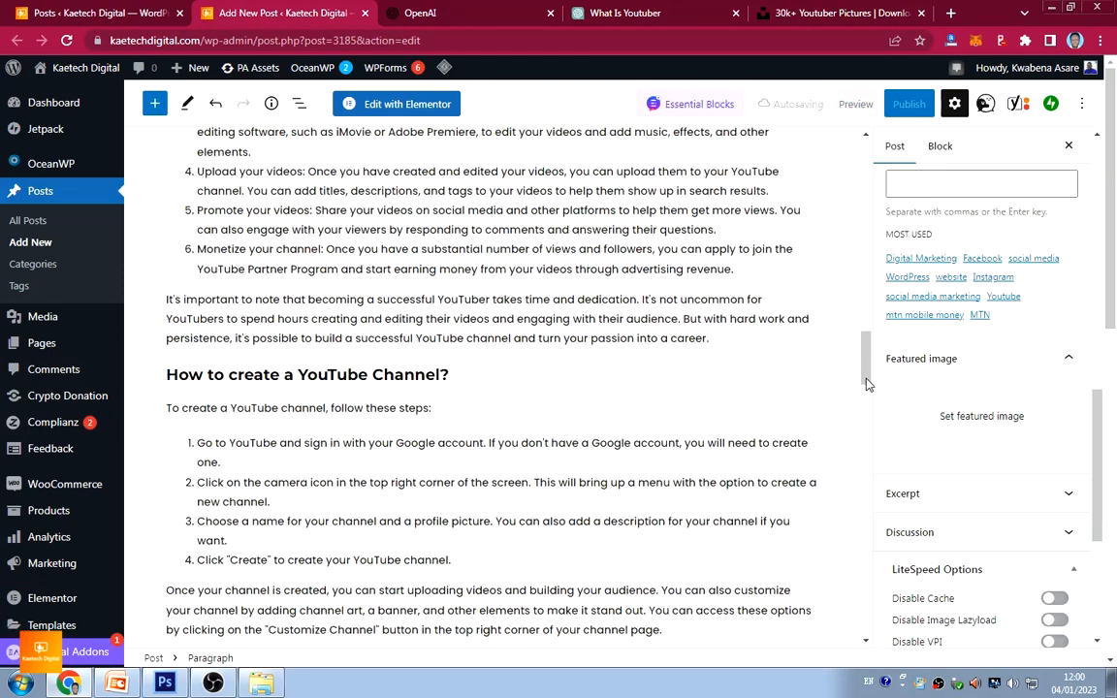
pyautogui.scroll(3, 803, 386)
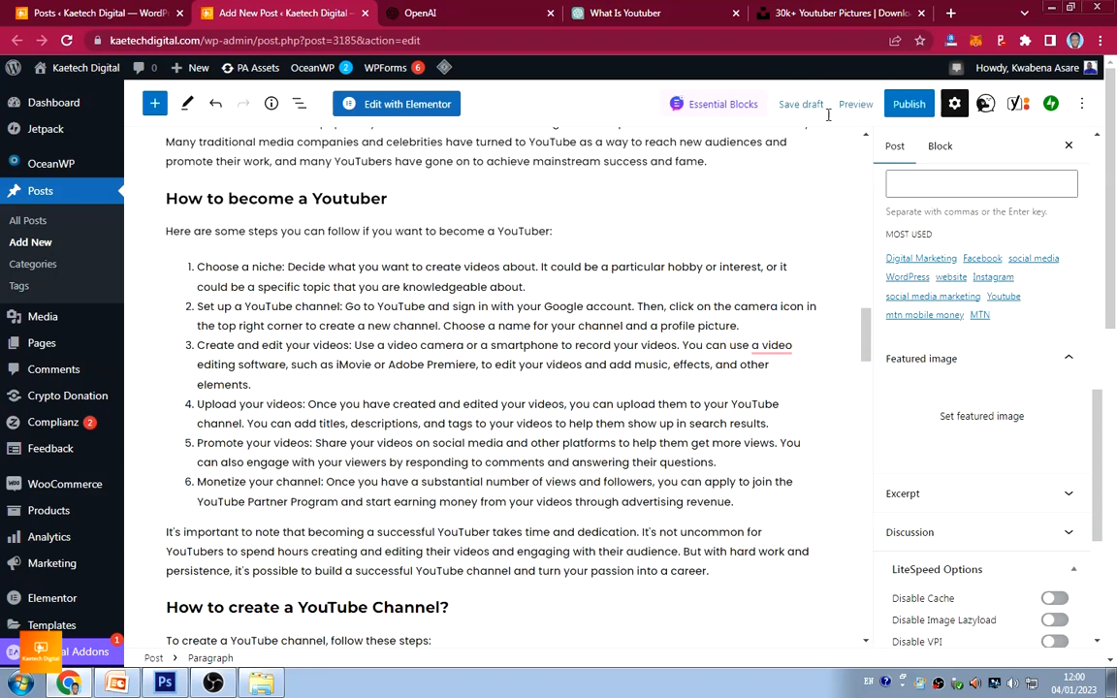
pyautogui.click(911, 106)
pyautogui.click(959, 113)
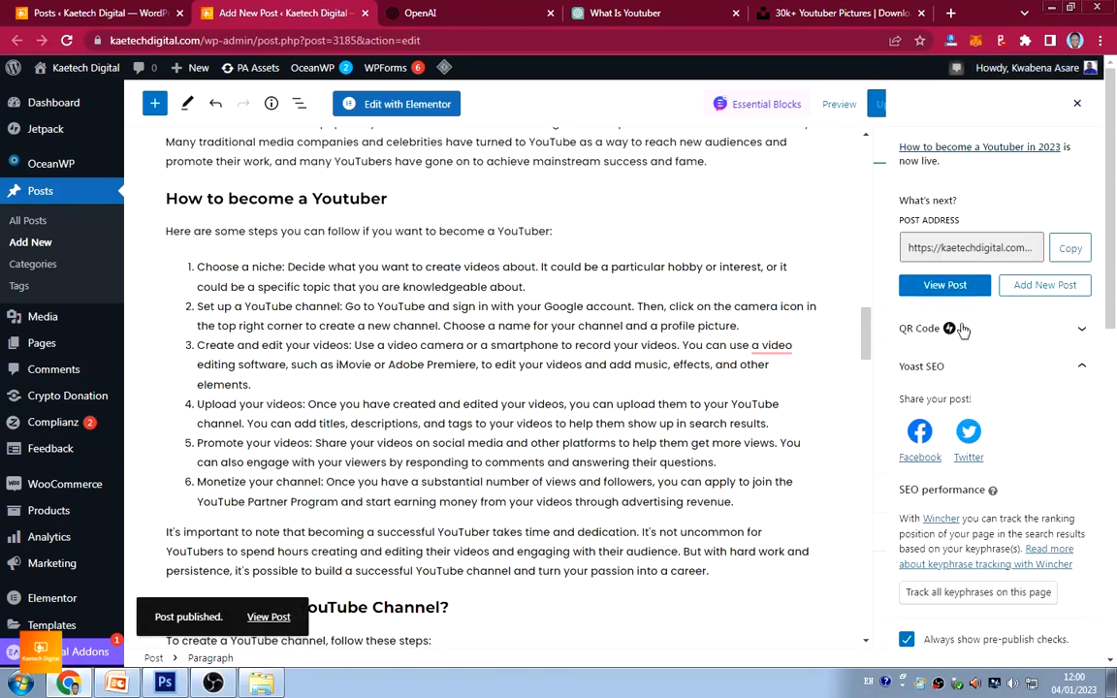
# Set the media library photo of a hand-held phone showing the YouTube logo as the post's featured image
pyautogui.click(894, 433)
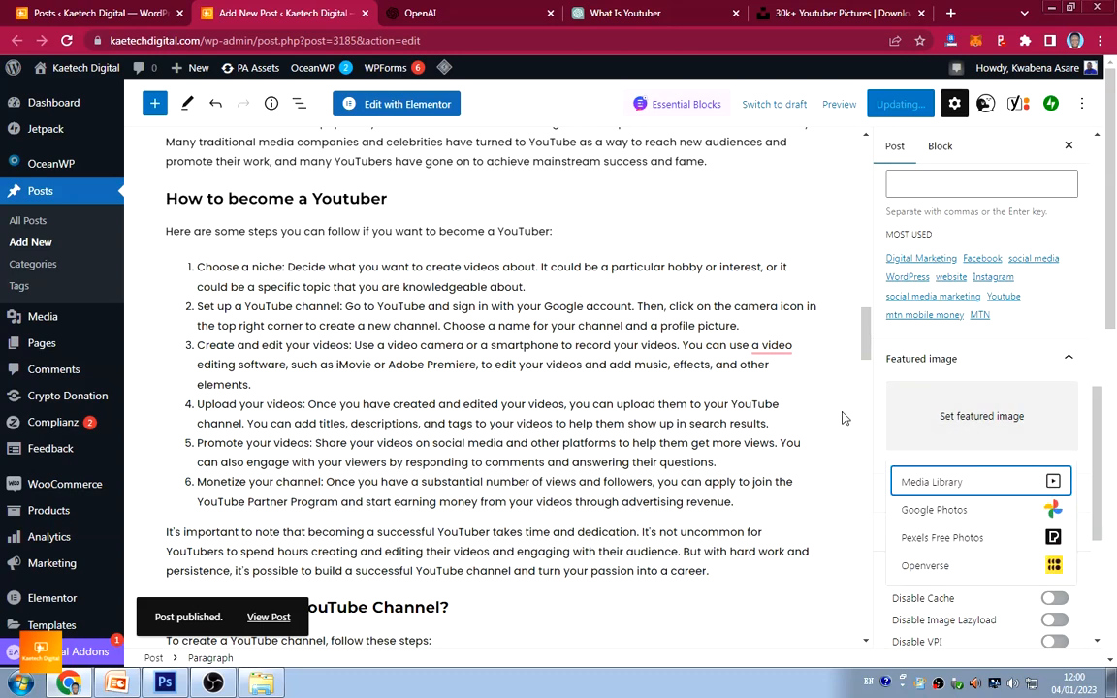
pyautogui.click(929, 481)
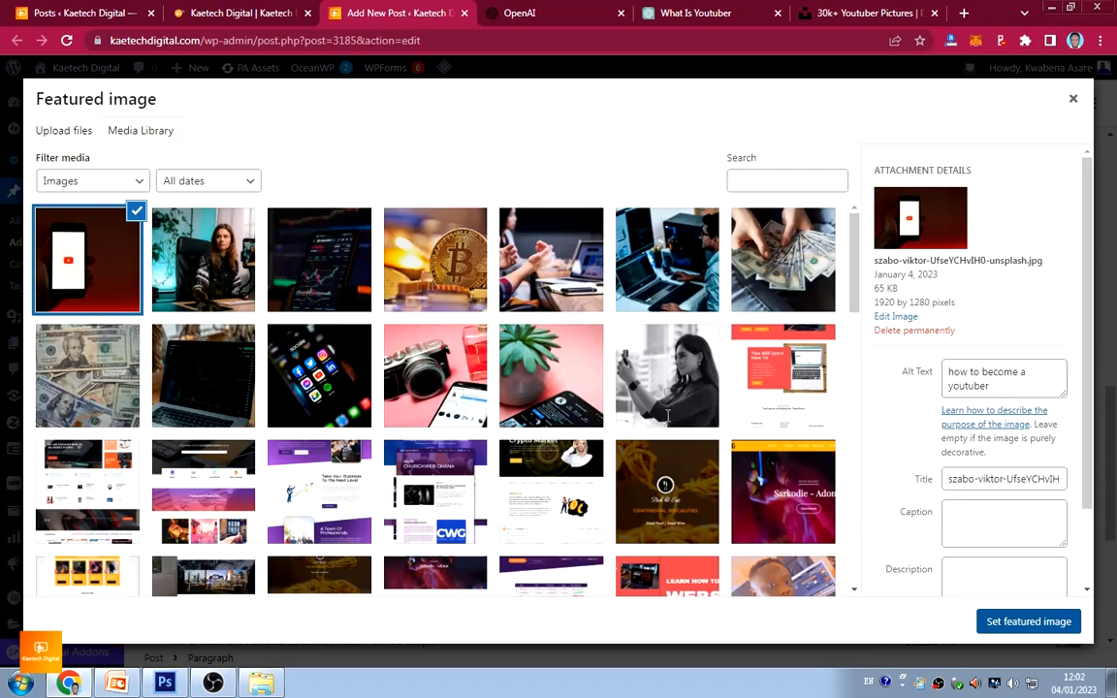
pyautogui.click(1022, 619)
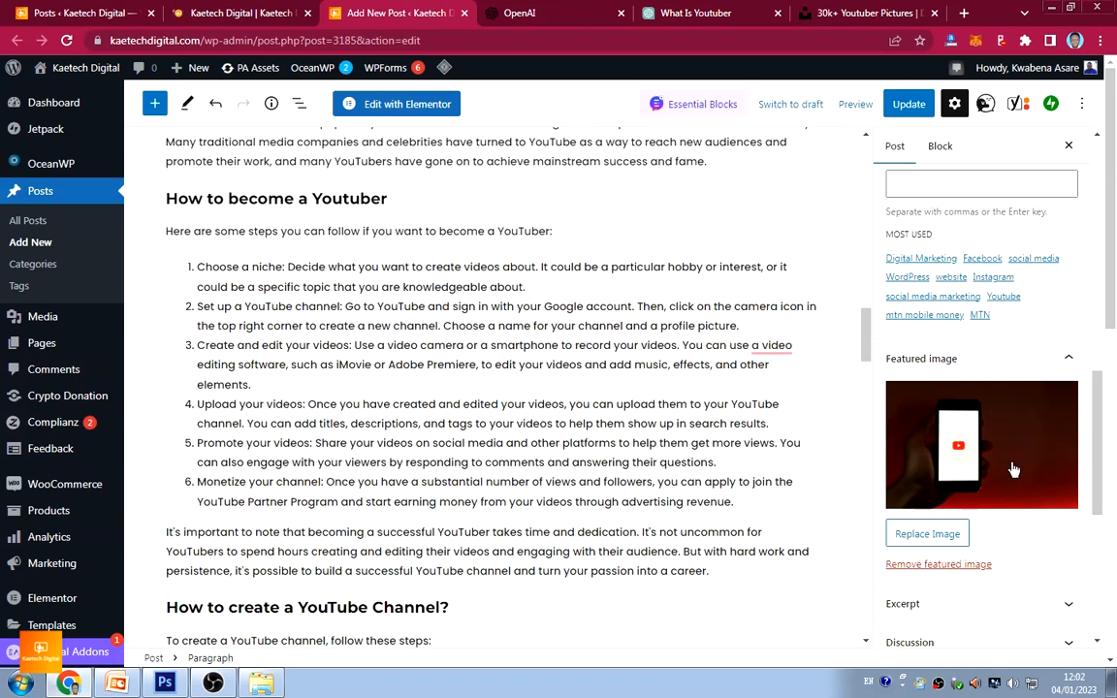
# Assign the post to the categories Social Media, Digital Marketing and Tech Tips, and remove it from Uncategorized
pyautogui.scroll(5, 885, 302)
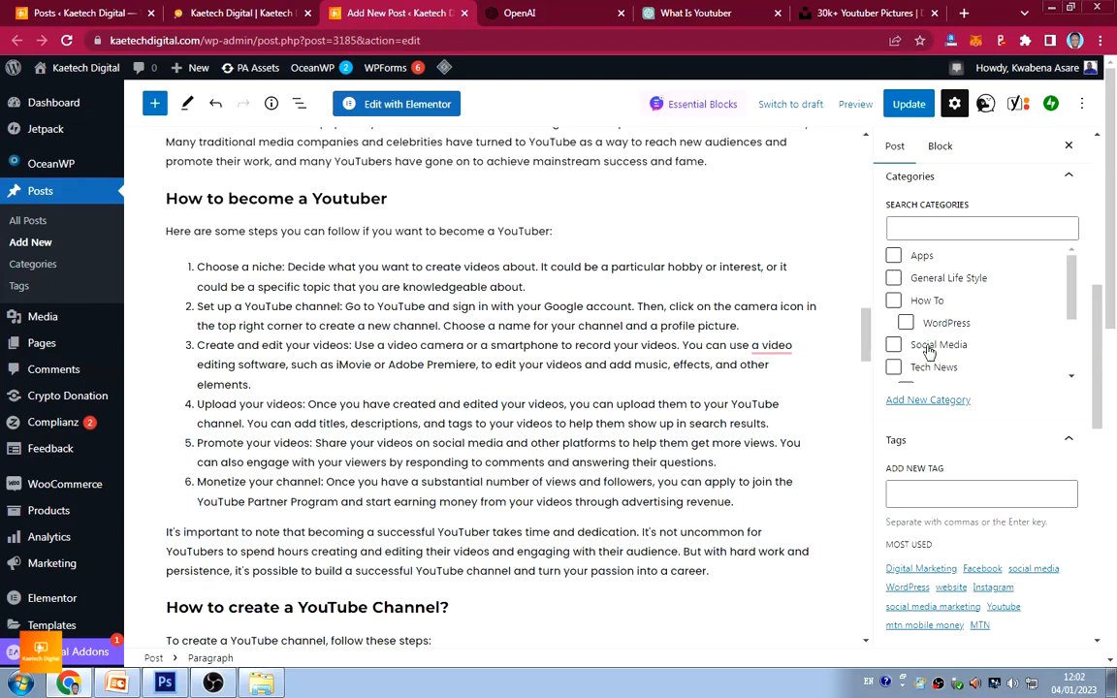
pyautogui.scroll(-2, 902, 291)
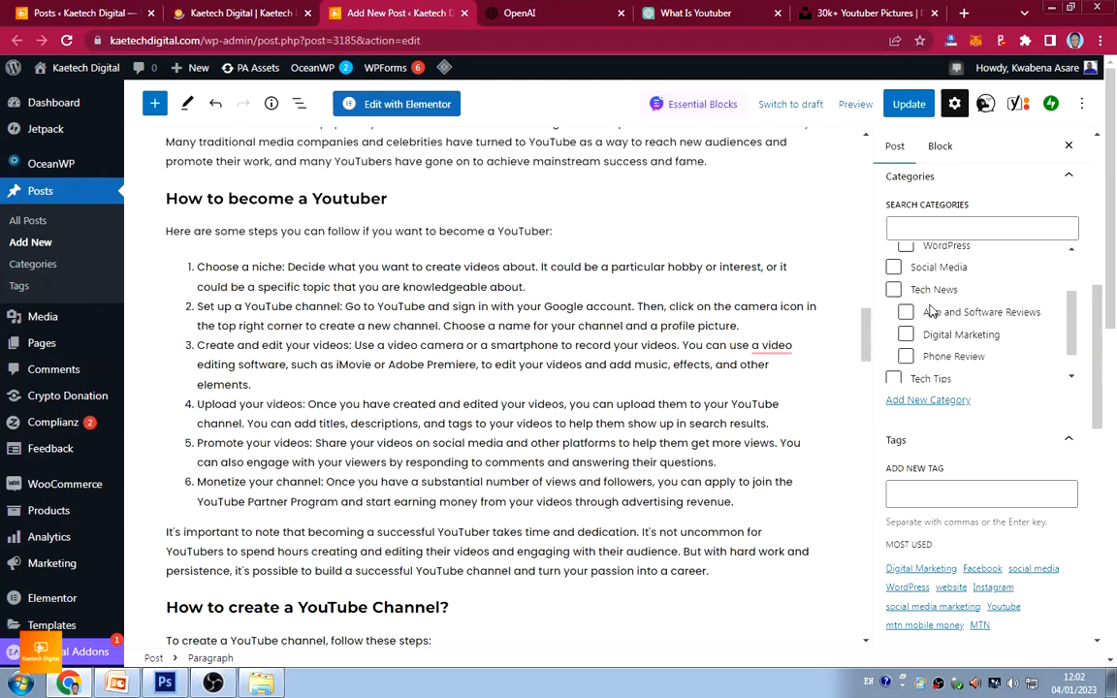
pyautogui.click(893, 267)
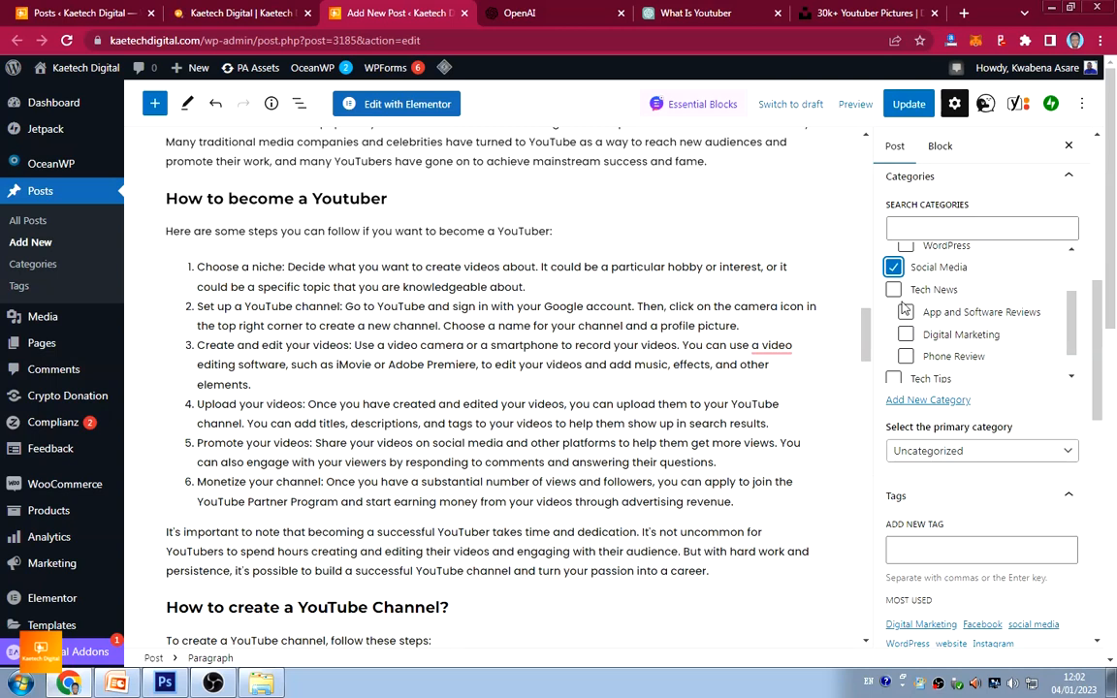
pyautogui.click(904, 333)
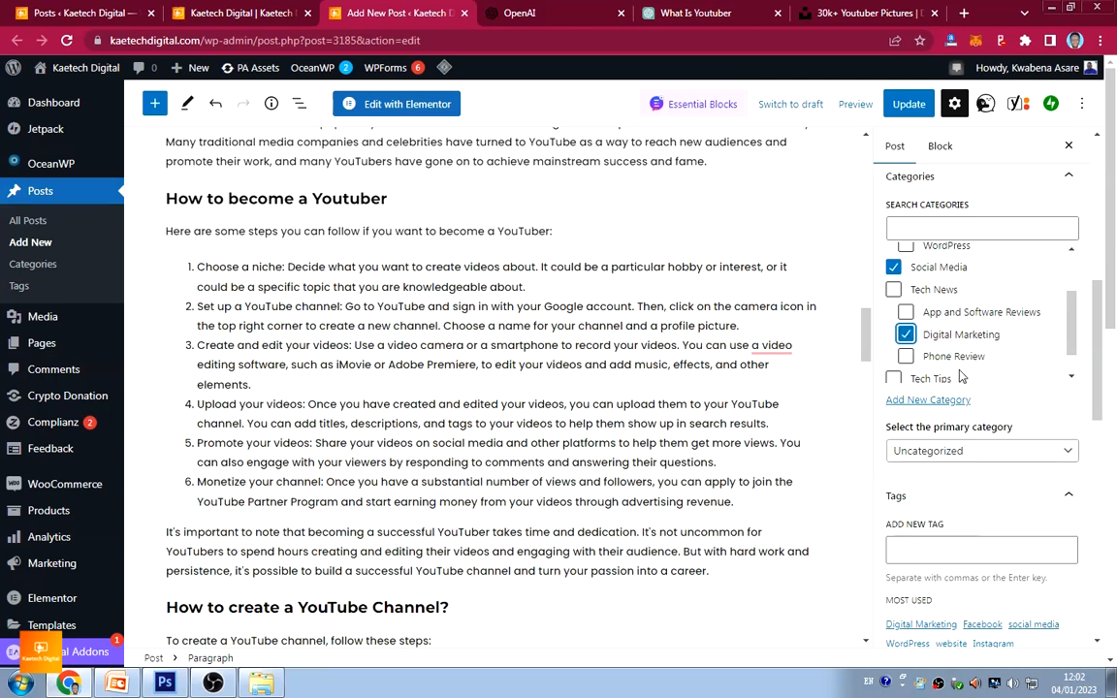
pyautogui.scroll(-1, 960, 376)
pyautogui.click(893, 346)
pyautogui.click(894, 369)
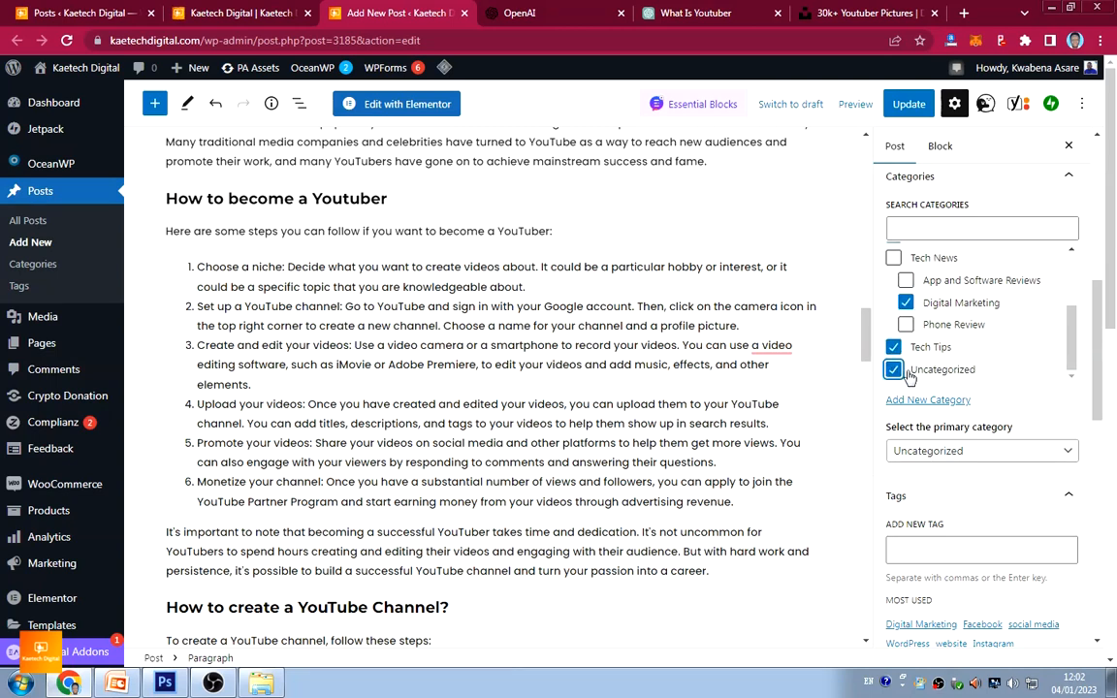
pyautogui.click(909, 373)
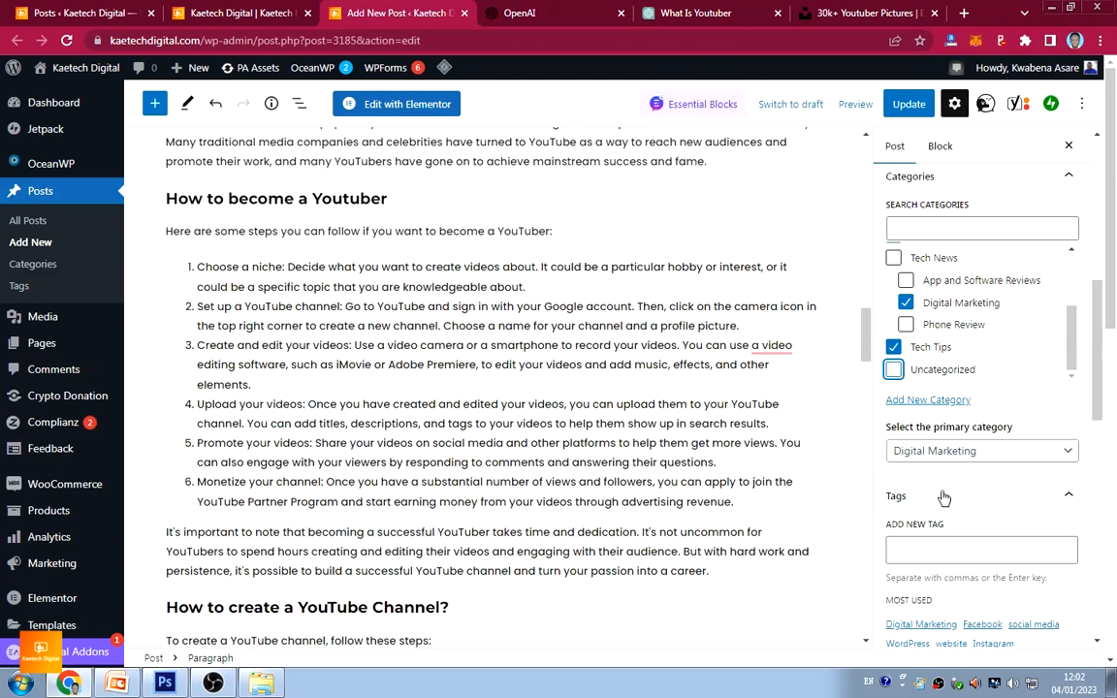
# Add the most-used tags Digital Marketing, Youtube and social media to the post and update it
pyautogui.scroll(-1, 896, 519)
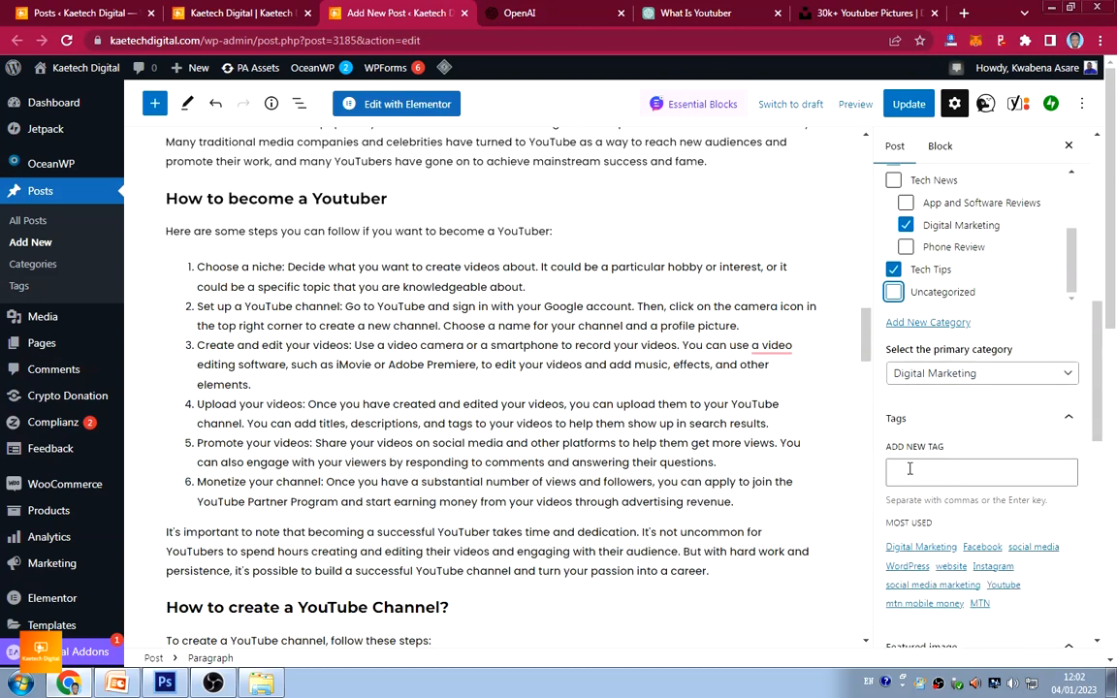
pyautogui.click(924, 548)
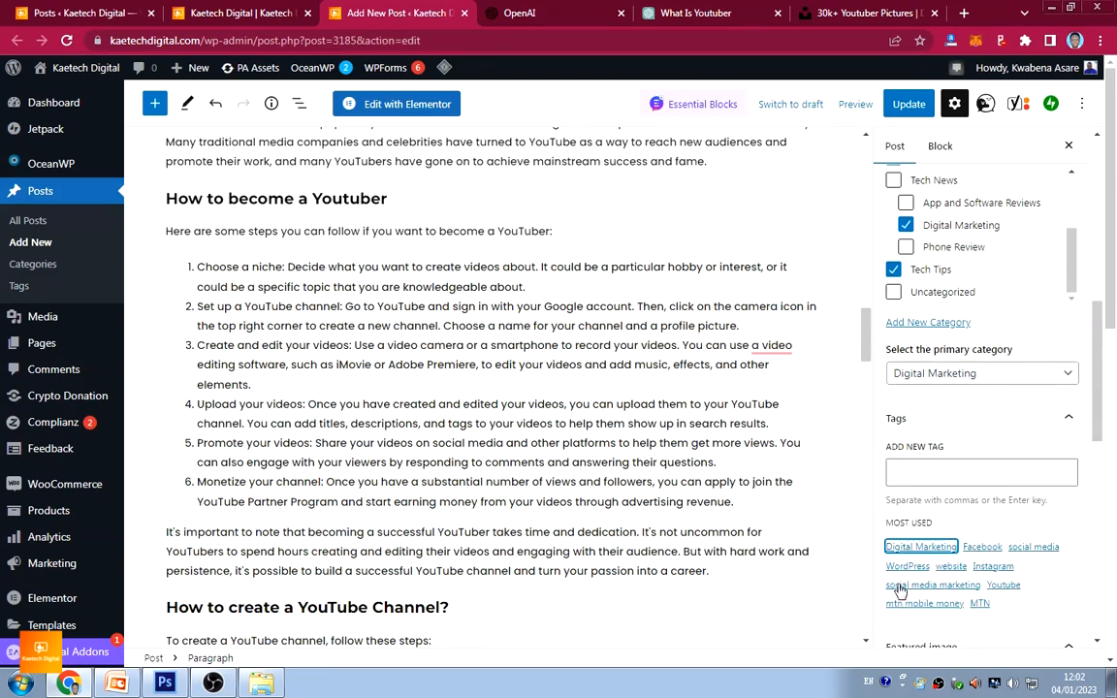
pyautogui.click(1002, 591)
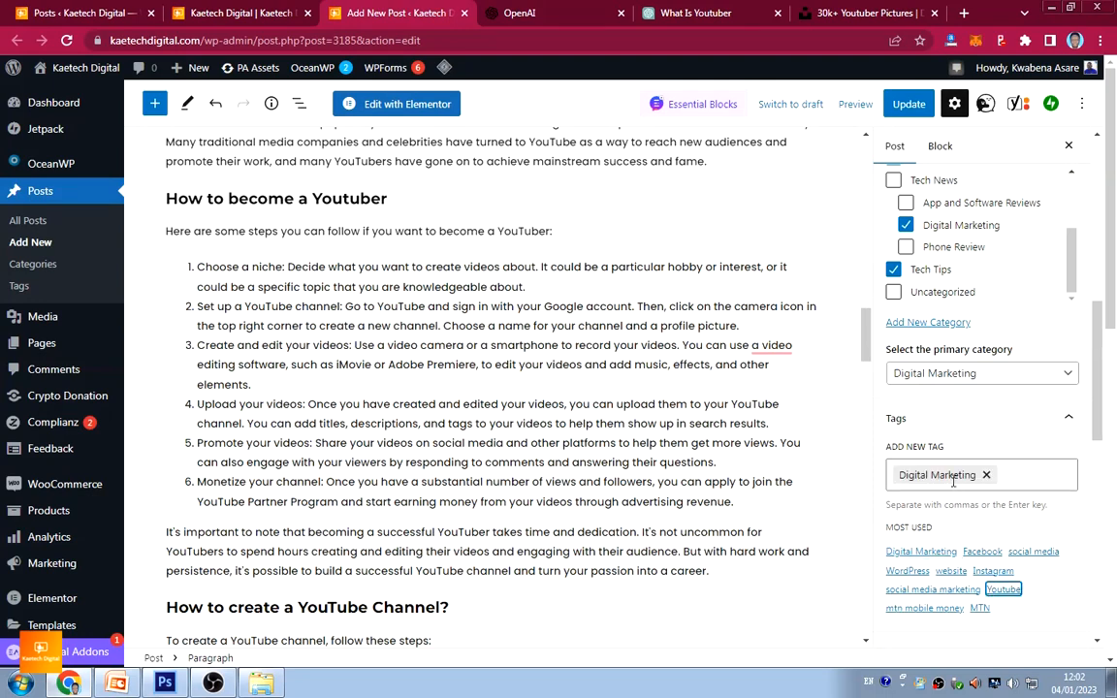
pyautogui.click(1031, 552)
pyautogui.scroll(-1, 958, 466)
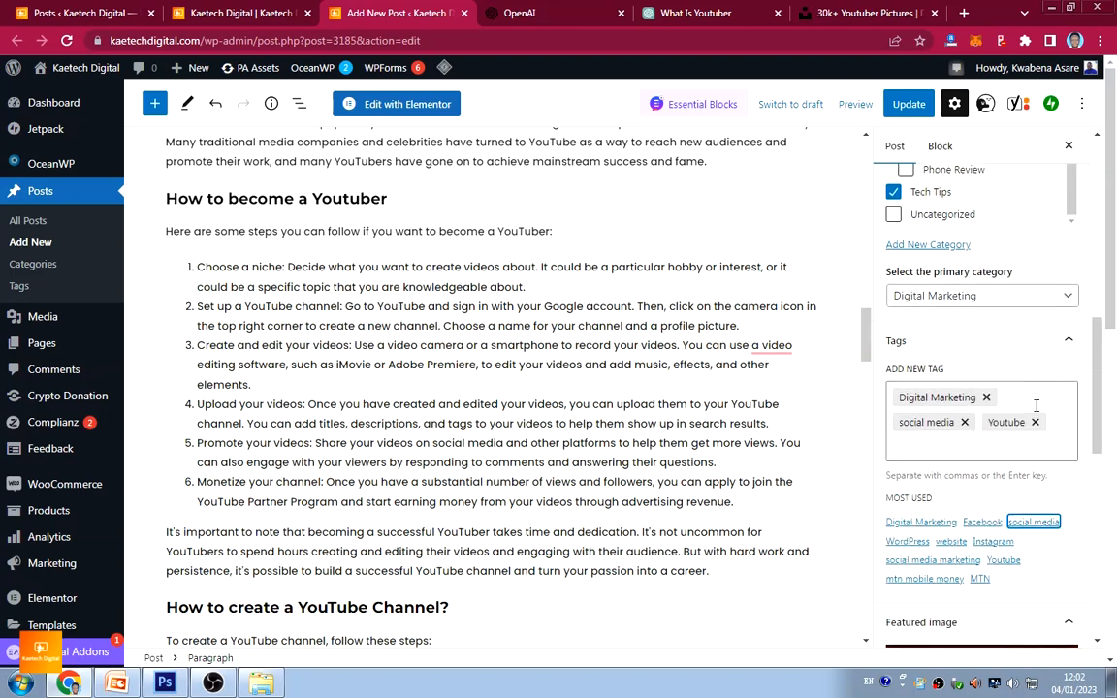
pyautogui.click(911, 109)
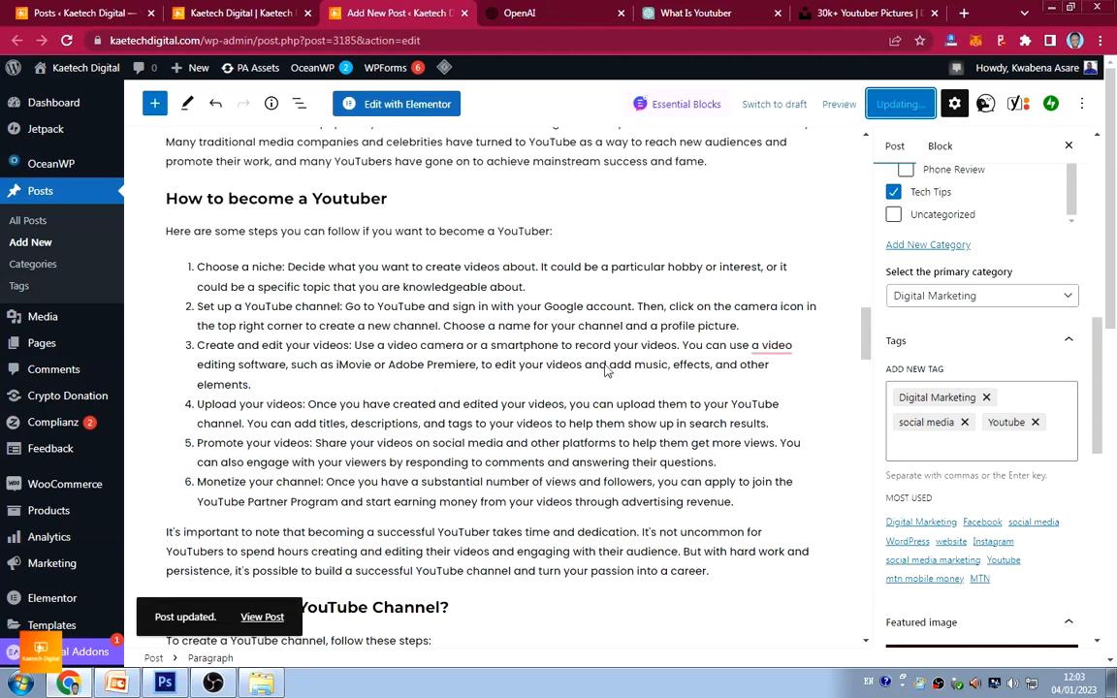
# View the published post on the website and check its featured image, categories, inline images and sections through the conclusion
pyautogui.click(261, 615)
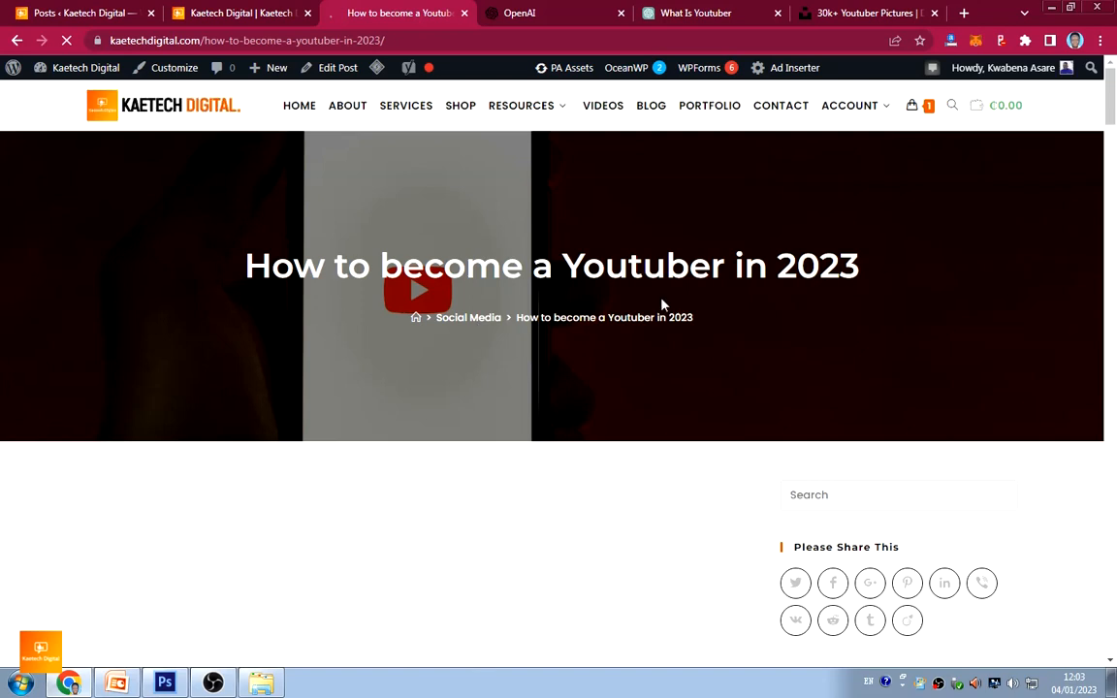
pyautogui.scroll(-3, 577, 427)
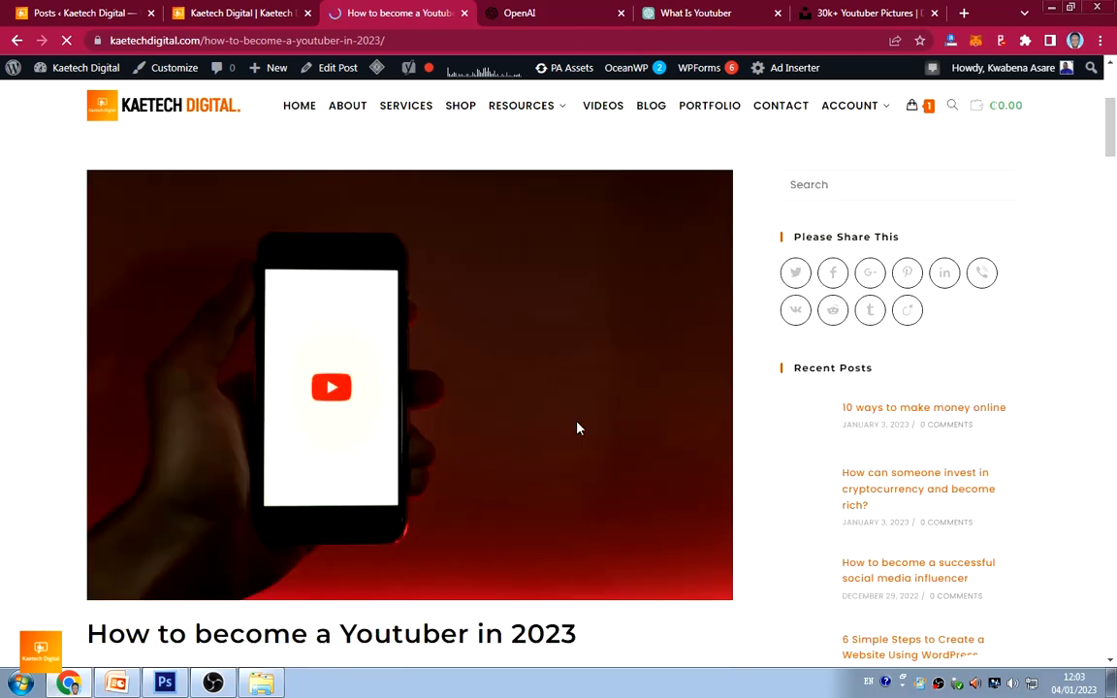
pyautogui.scroll(-5, 577, 428)
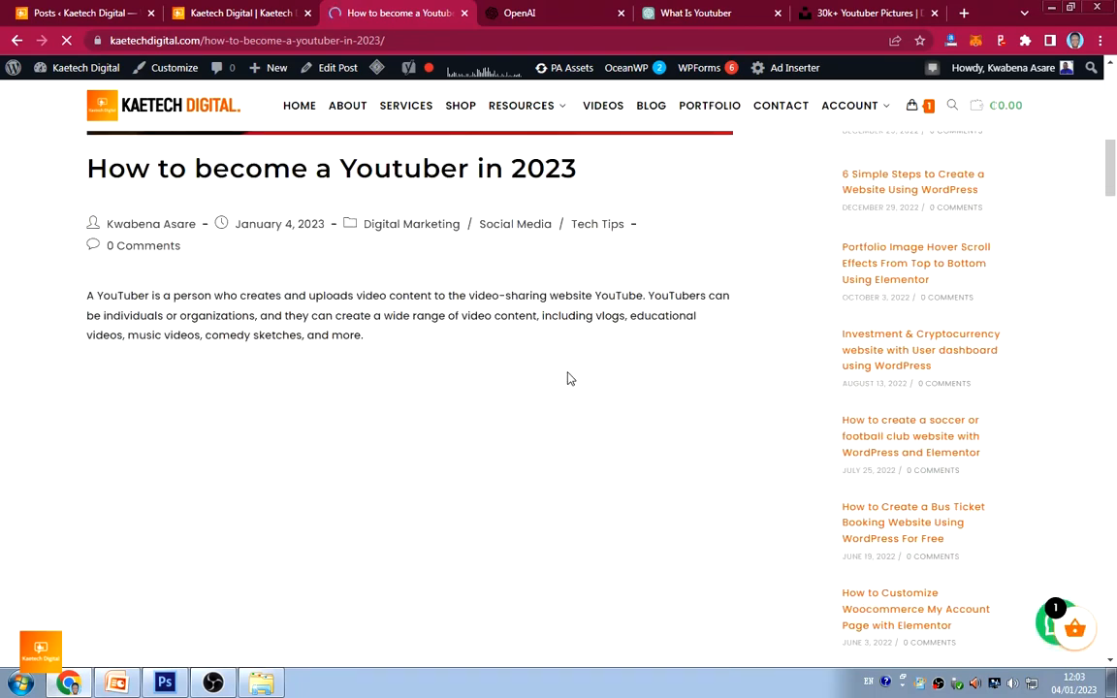
pyautogui.scroll(-8, 570, 379)
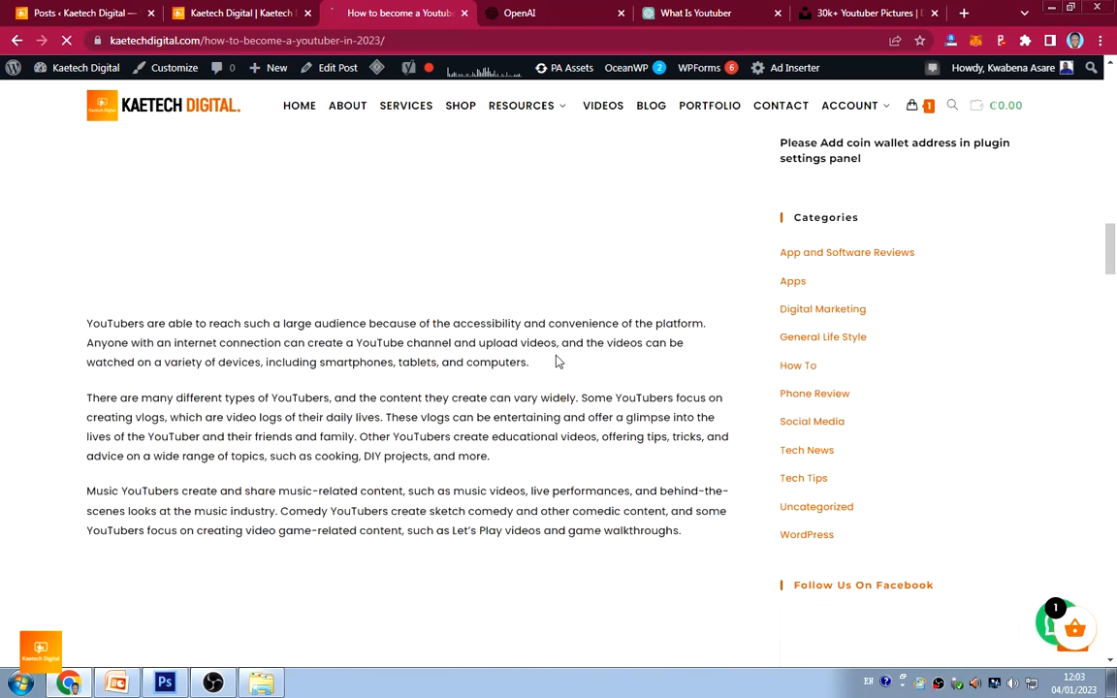
pyautogui.scroll(-10, 556, 349)
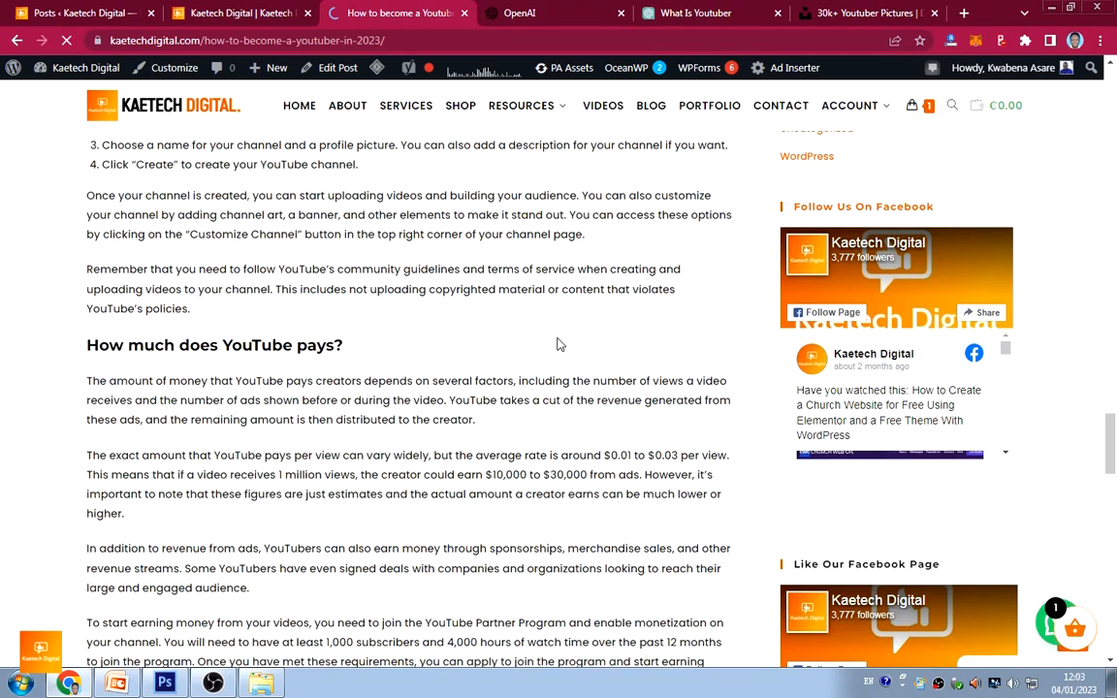
pyautogui.scroll(6, 556, 344)
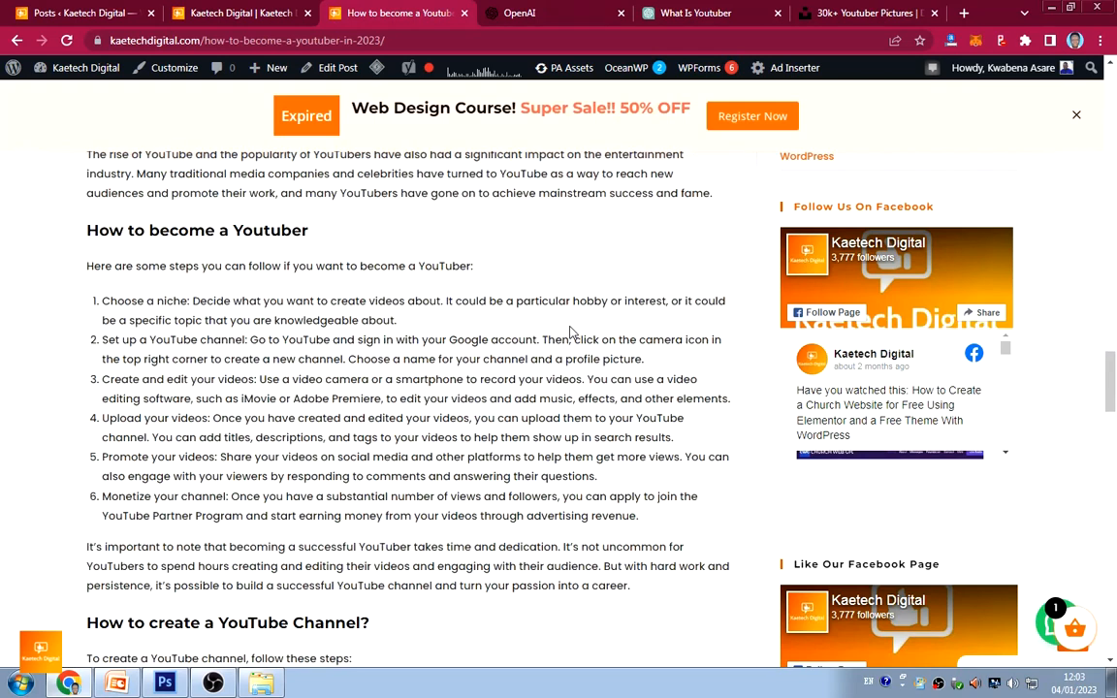
pyautogui.scroll(5, 572, 332)
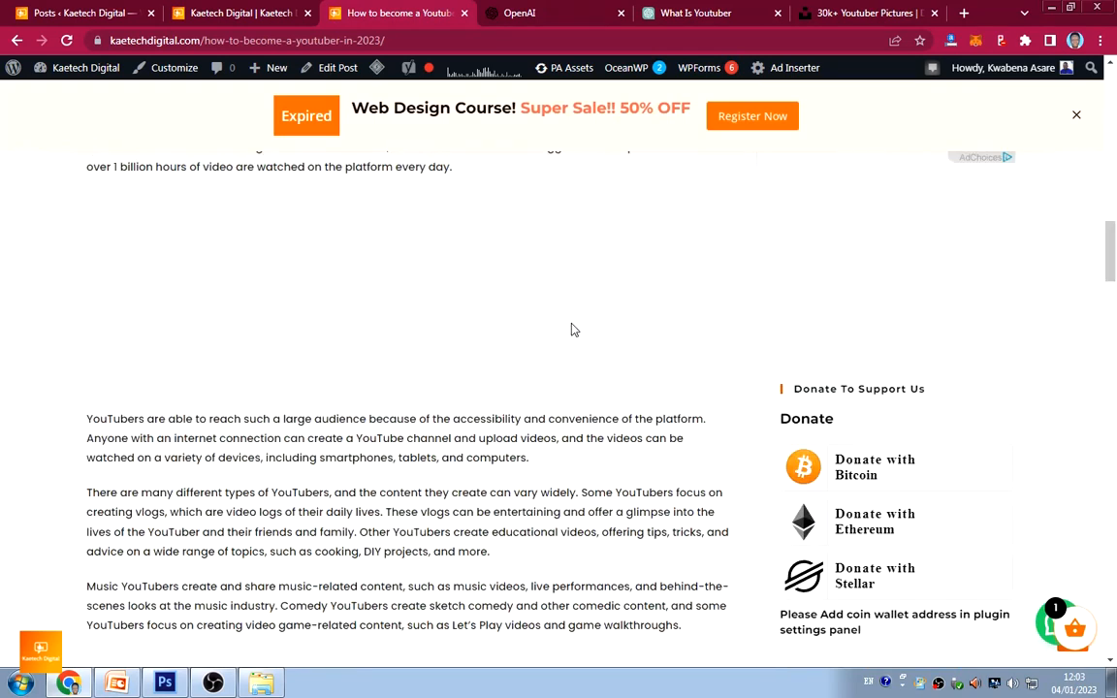
pyautogui.scroll(-10, 572, 331)
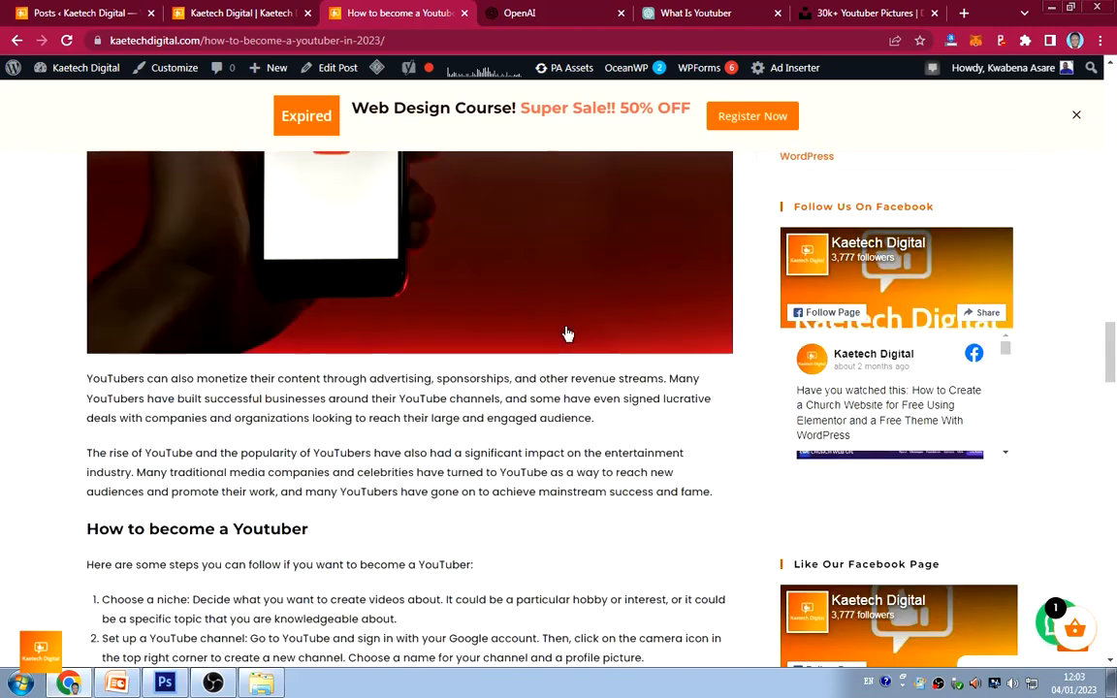
pyautogui.scroll(-8, 569, 334)
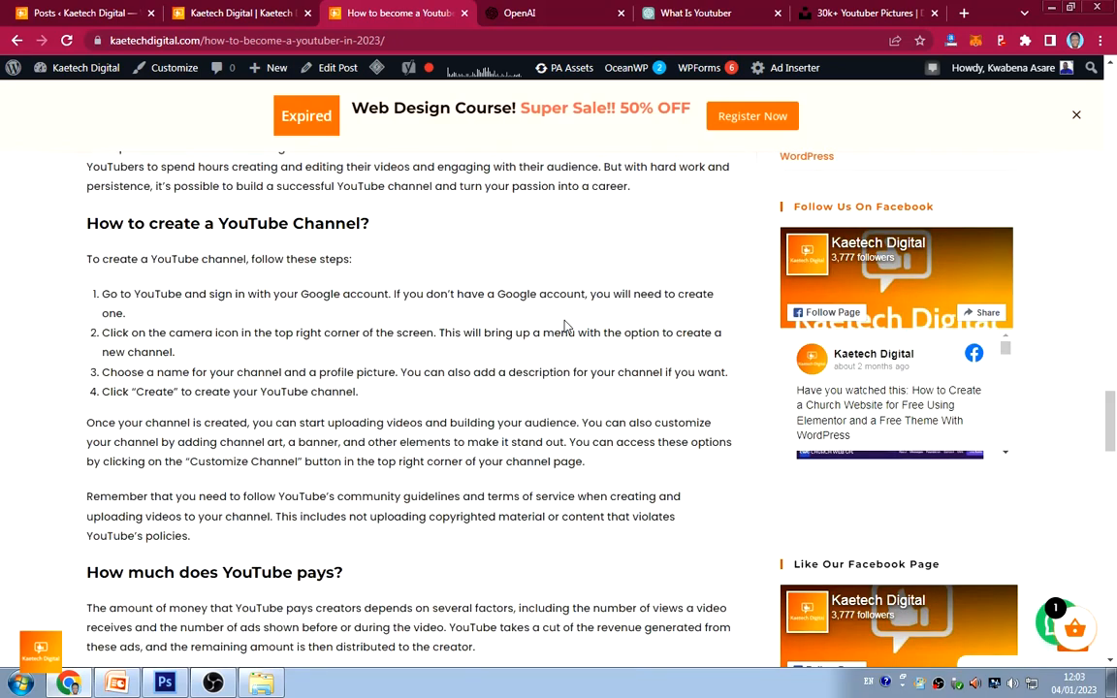
pyautogui.scroll(-8, 567, 327)
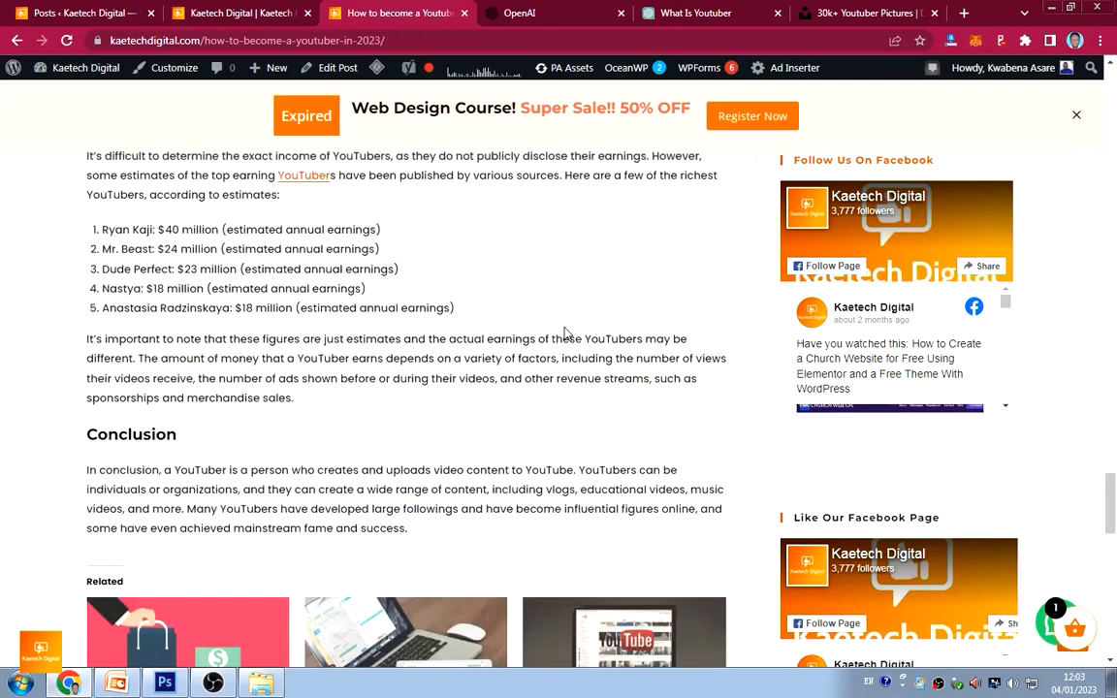
pyautogui.scroll(-1, 567, 332)
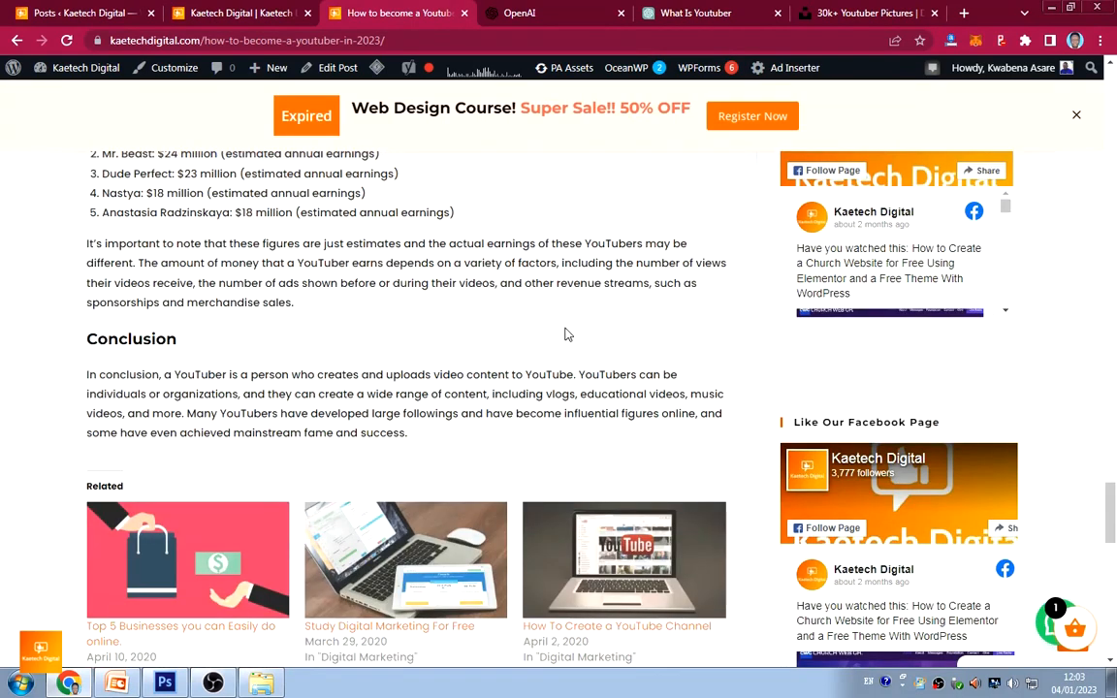
pyautogui.scroll(10, 567, 333)
pyautogui.scroll(5, 573, 333)
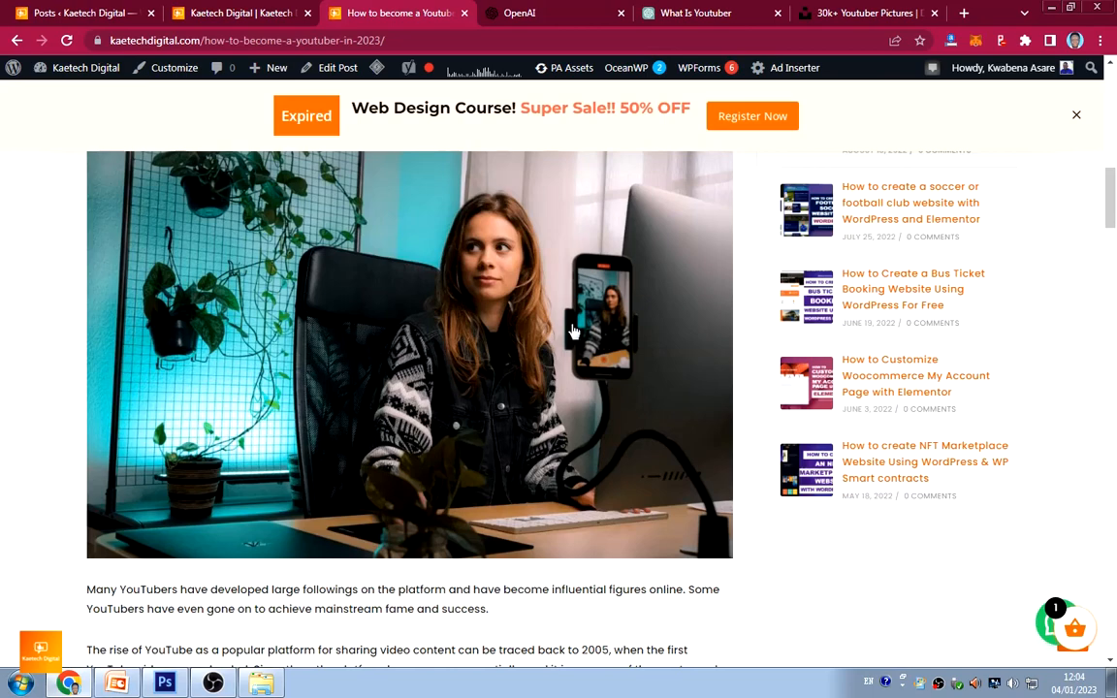
# Switch to the ChatGPT conversation "What Is Youtuber" and review its questions and answers from the first prompt to the last
pyautogui.click(697, 14)
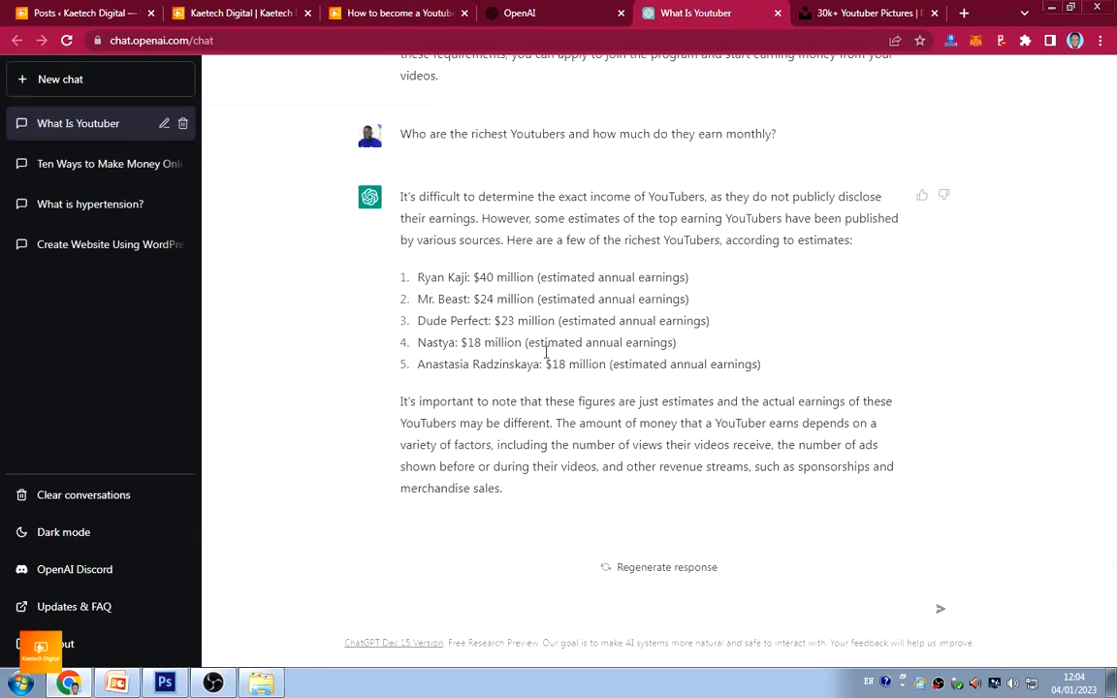
pyautogui.scroll(4, 690, 339)
pyautogui.scroll(2, 690, 340)
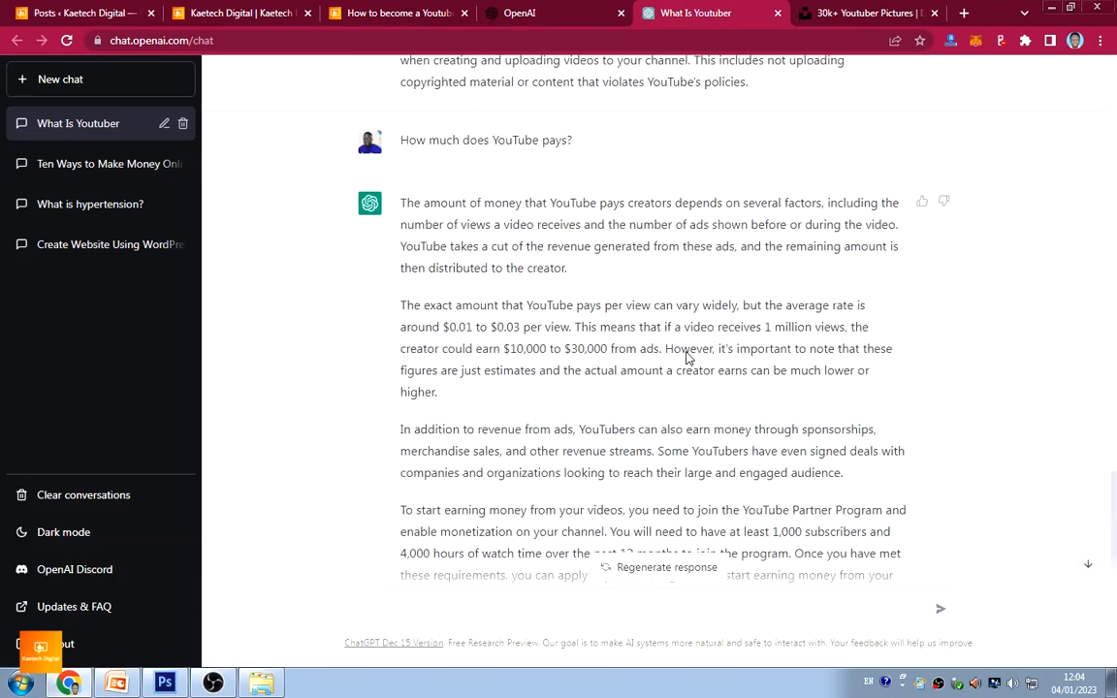
pyautogui.scroll(5, 690, 344)
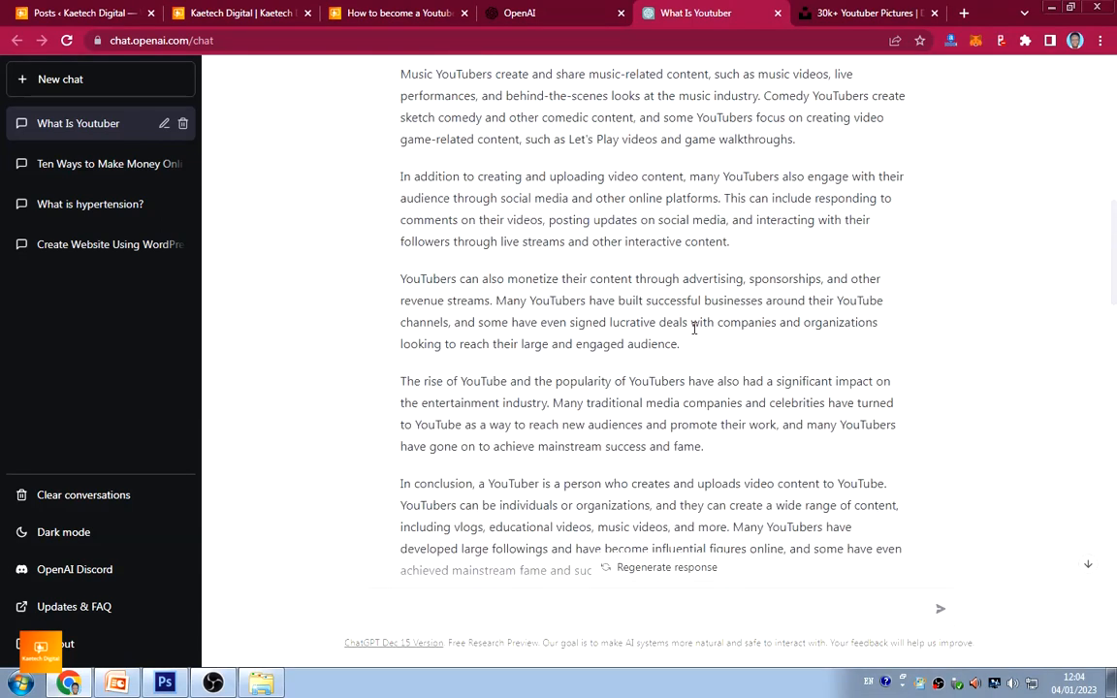
pyautogui.scroll(8, 693, 330)
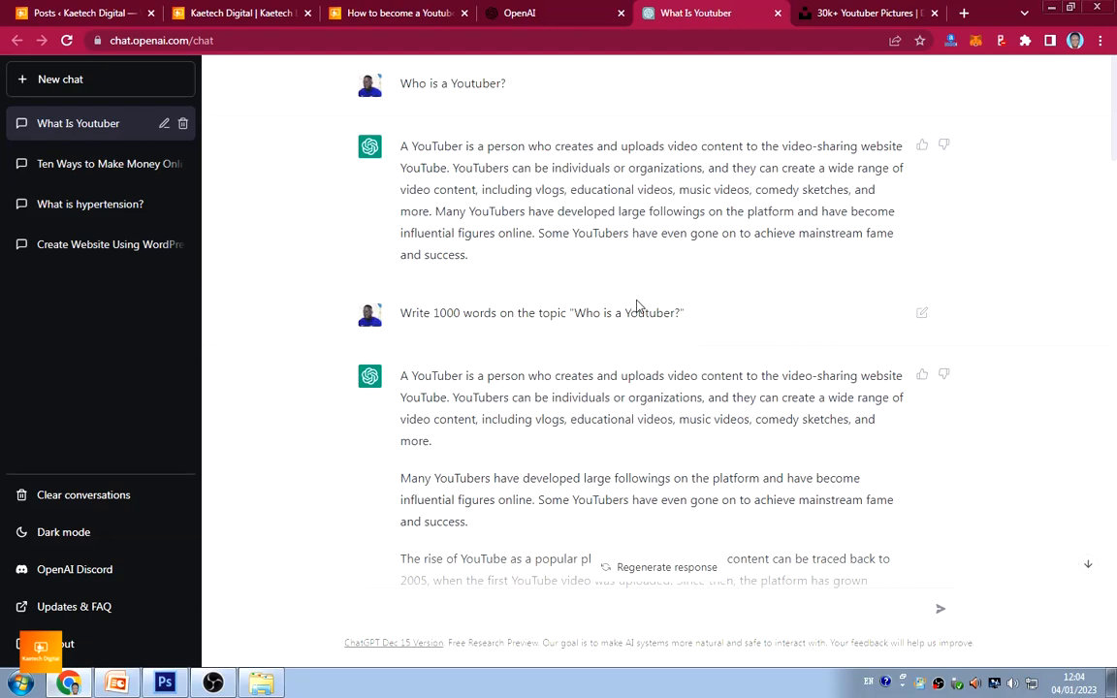
pyautogui.scroll(-8, 638, 308)
pyautogui.scroll(-10, 638, 310)
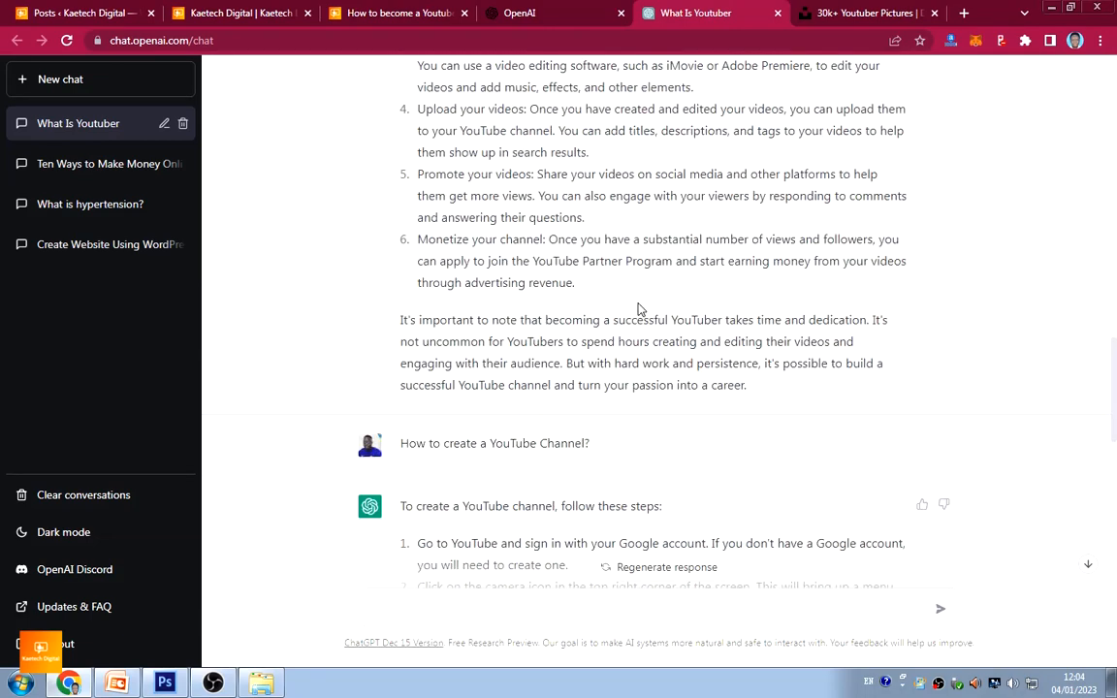
pyautogui.scroll(-10, 638, 308)
pyautogui.scroll(-7, 640, 301)
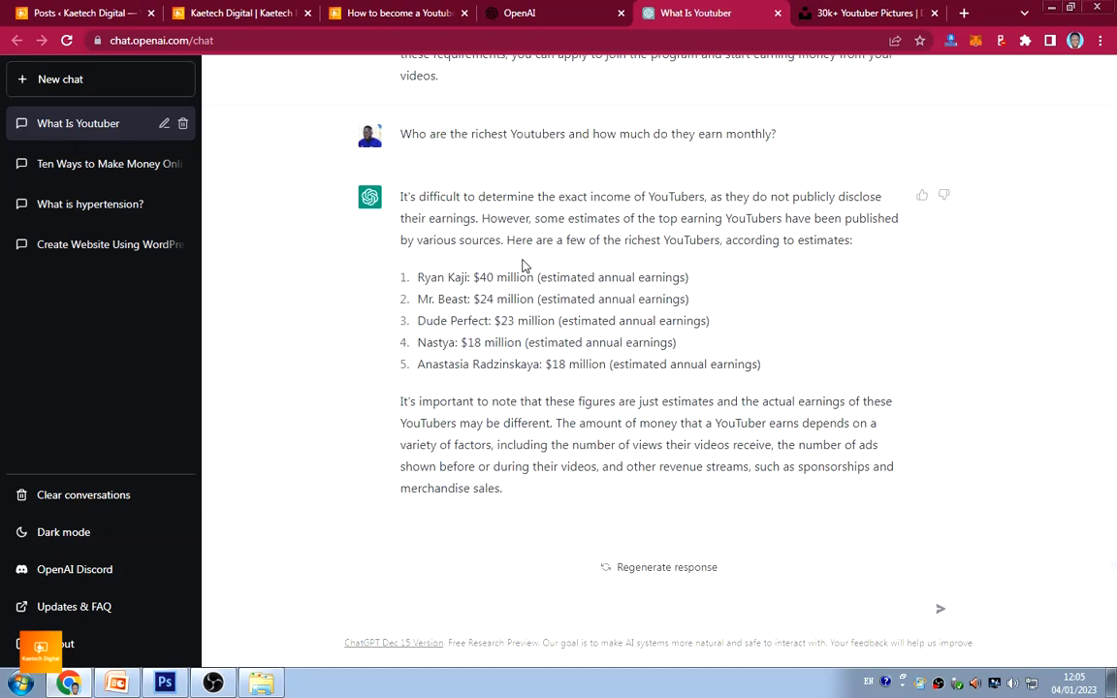
pyautogui.scroll(3, 528, 266)
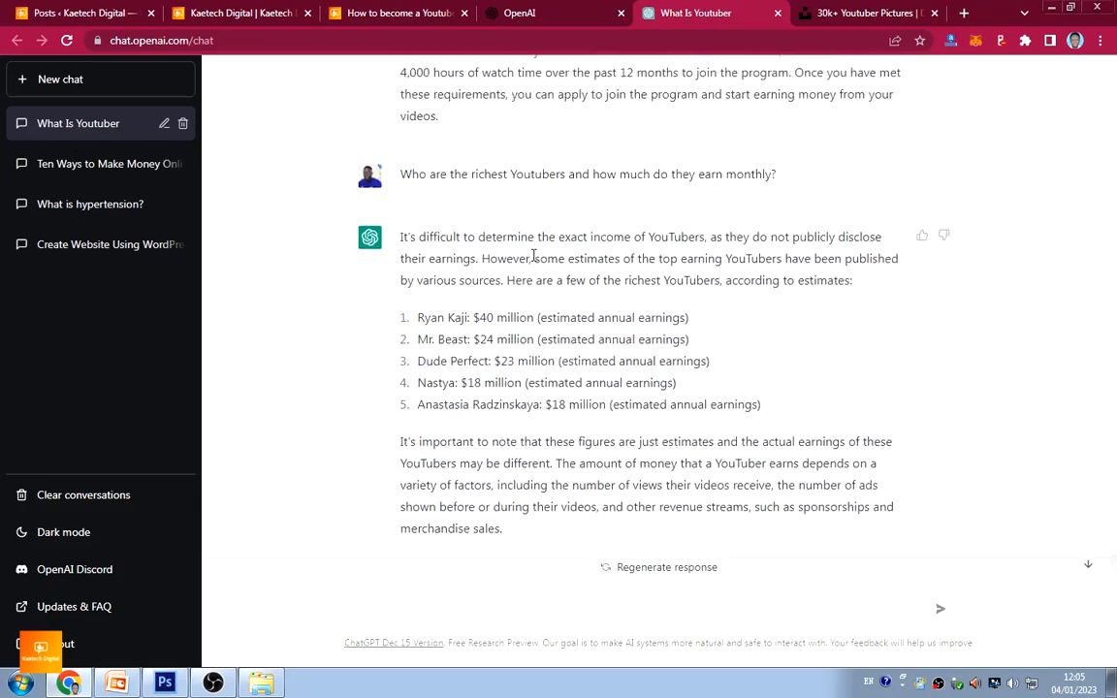